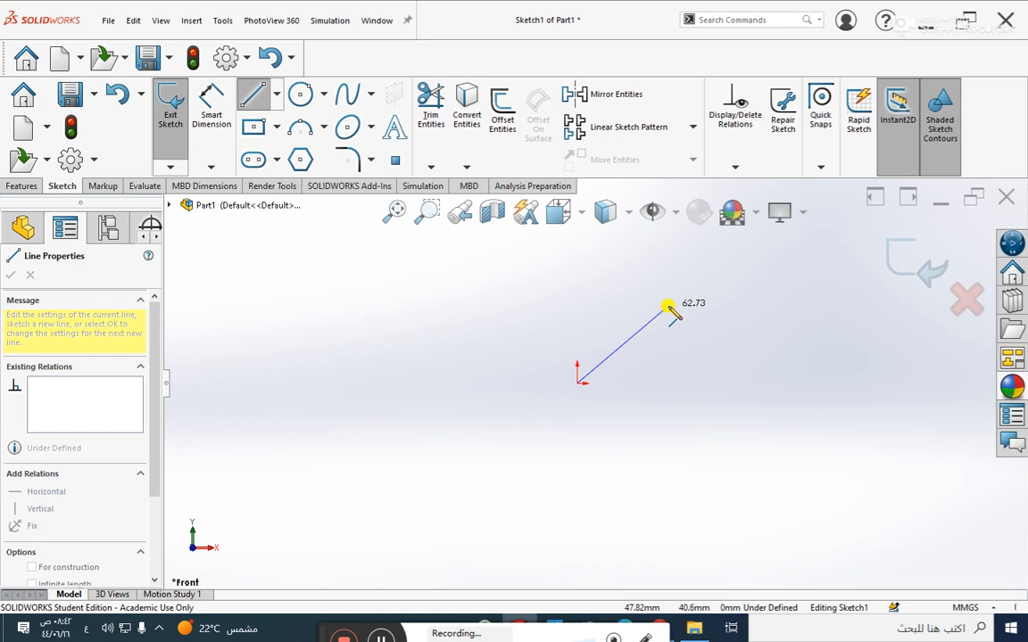
Sketch a horizontal line about 61 mm long from the origin, continued by a tangent arc of about 49 mm radius and another of about 31 mm
{"action": "left_click", "coordinate": [694, 382]}
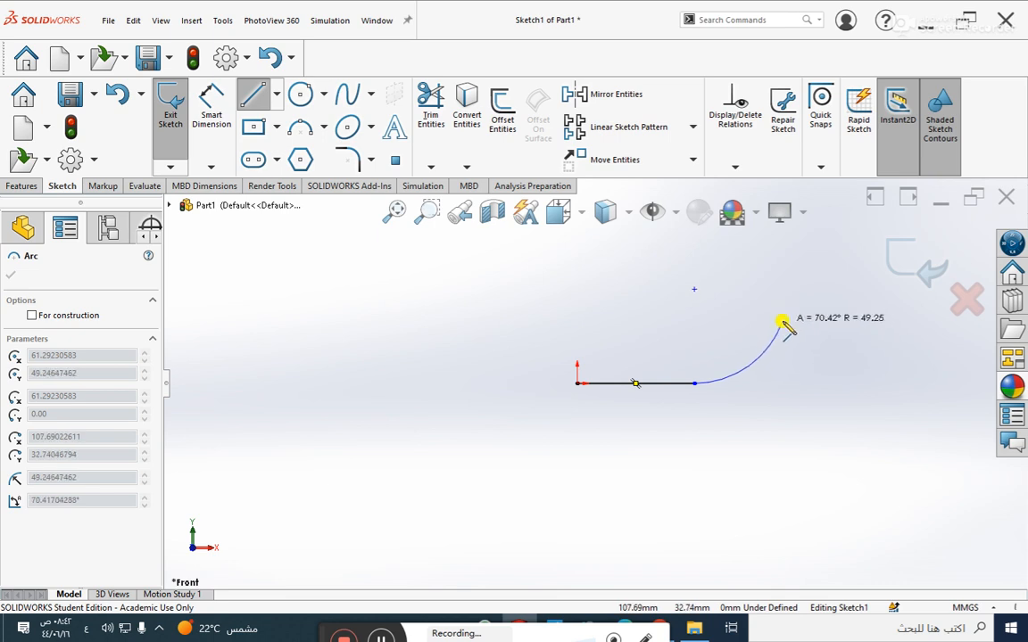
{"action": "left_click", "coordinate": [784, 323]}
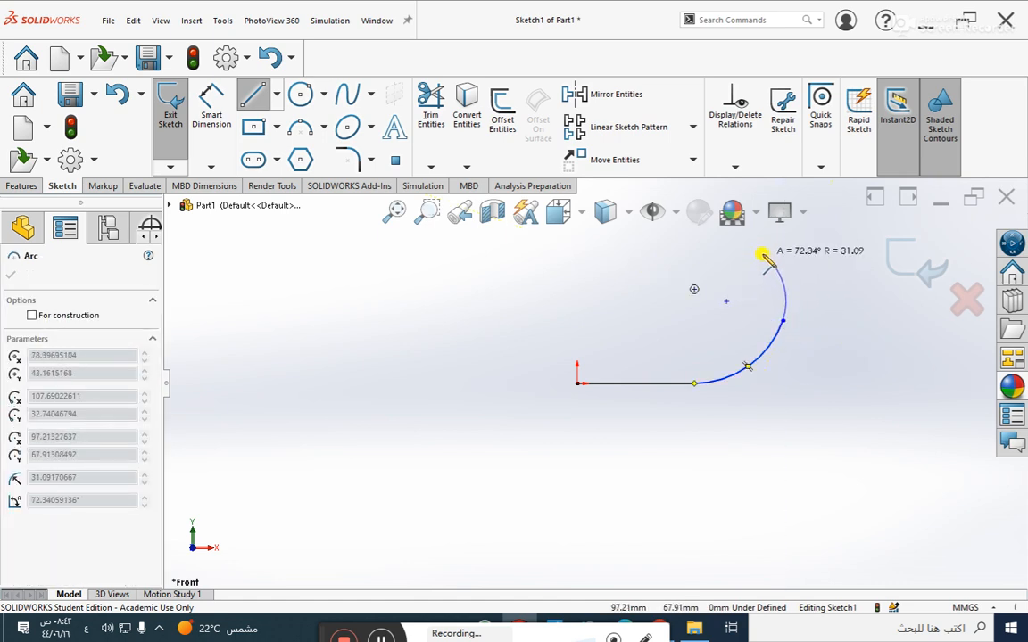
{"action": "left_click", "coordinate": [764, 255]}
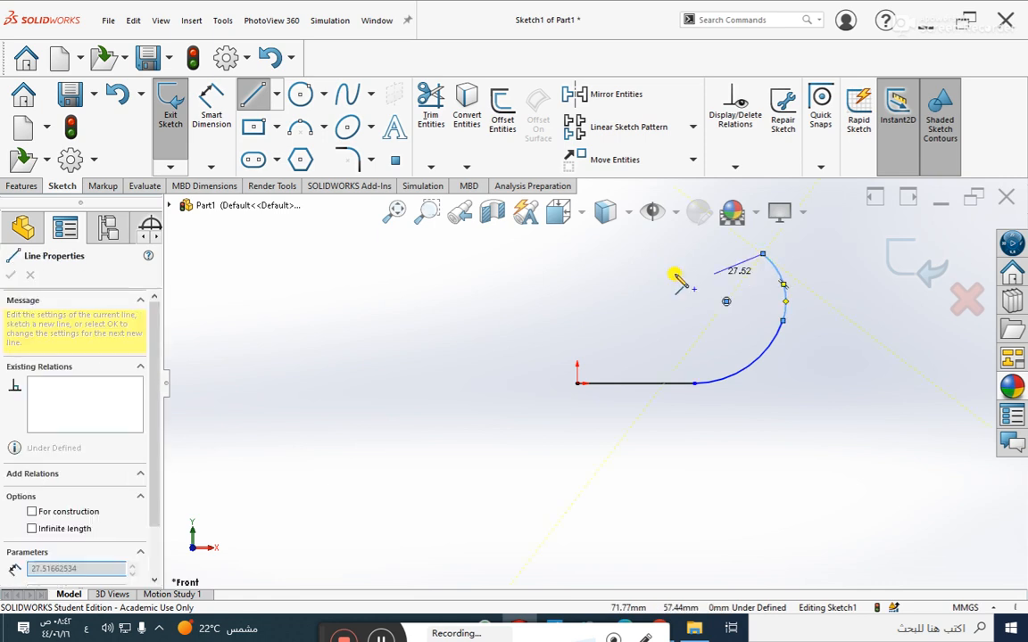
{"action": "key", "text": "Escape"}
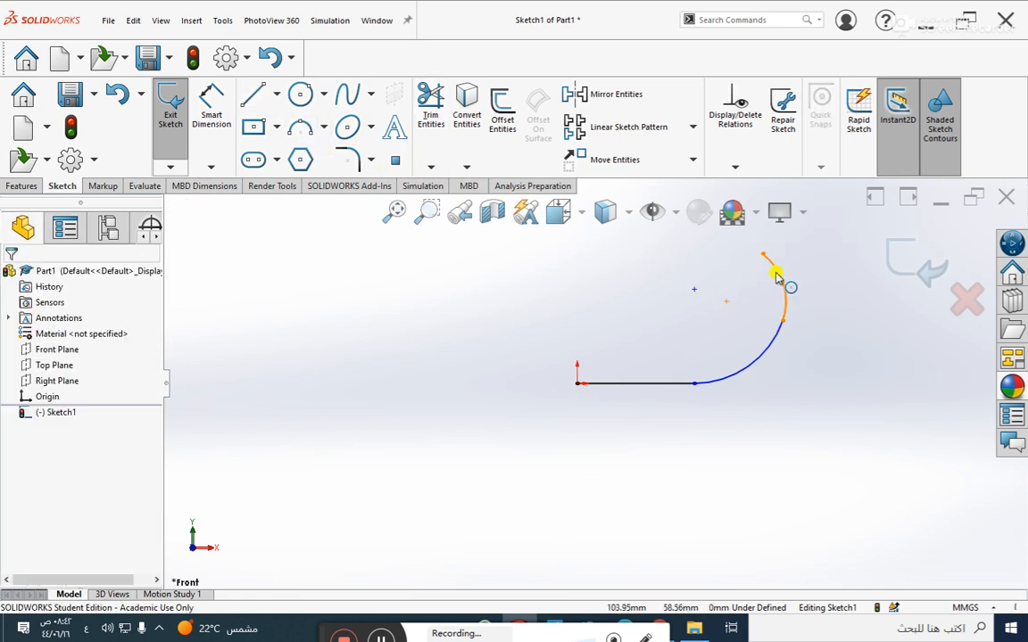
Draw a vertical centerline about 72 mm long upward from the origin
{"action": "left_click", "coordinate": [277, 94]}
{"action": "left_click", "coordinate": [277, 95]}
{"action": "left_click", "coordinate": [277, 95]}
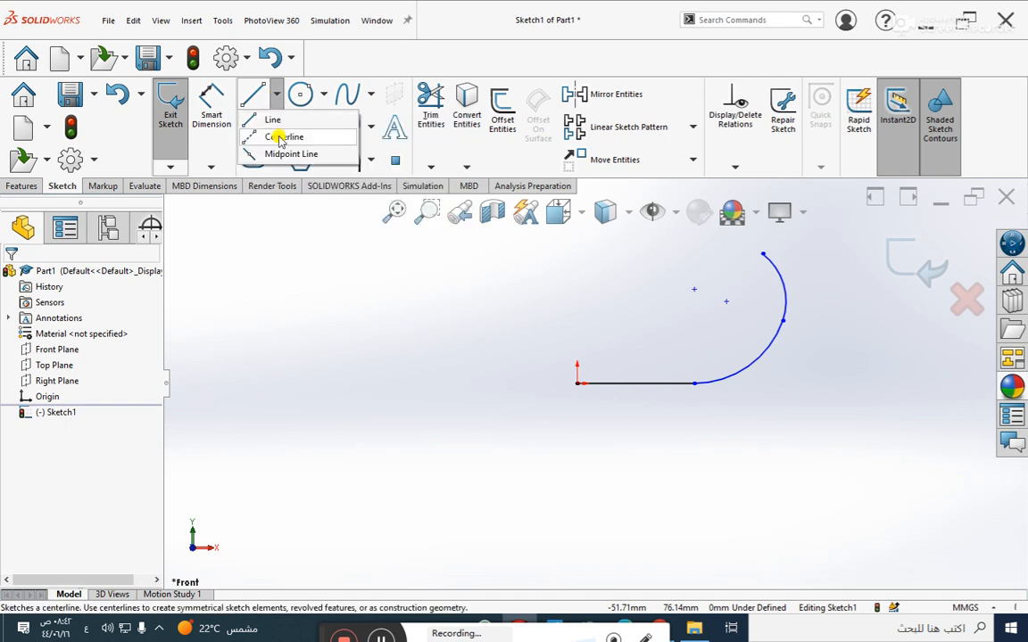
{"action": "left_click", "coordinate": [279, 138]}
{"action": "left_click", "coordinate": [578, 383]}
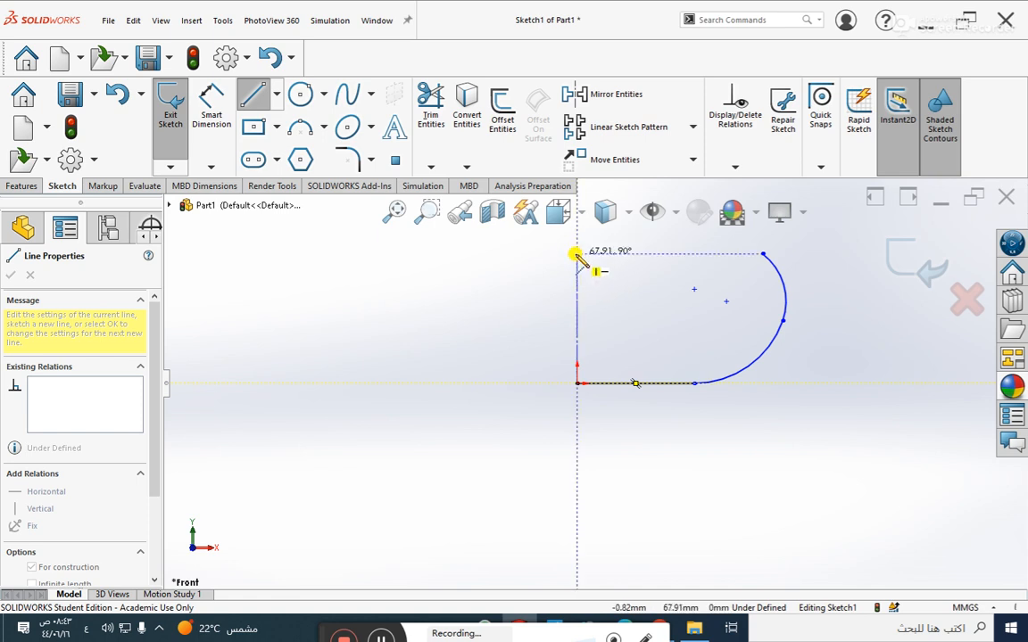
{"action": "left_click", "coordinate": [578, 247]}
{"action": "key", "text": "Escape"}
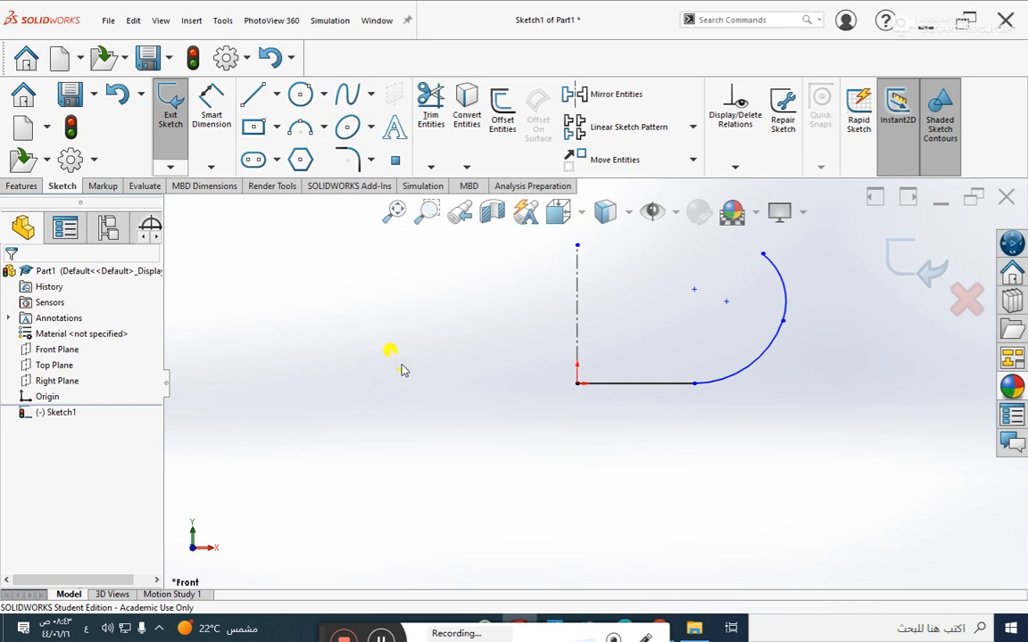
Draw a sloping midpoint line about 163 mm long in the empty area left of the origin
{"action": "left_click", "coordinate": [277, 94]}
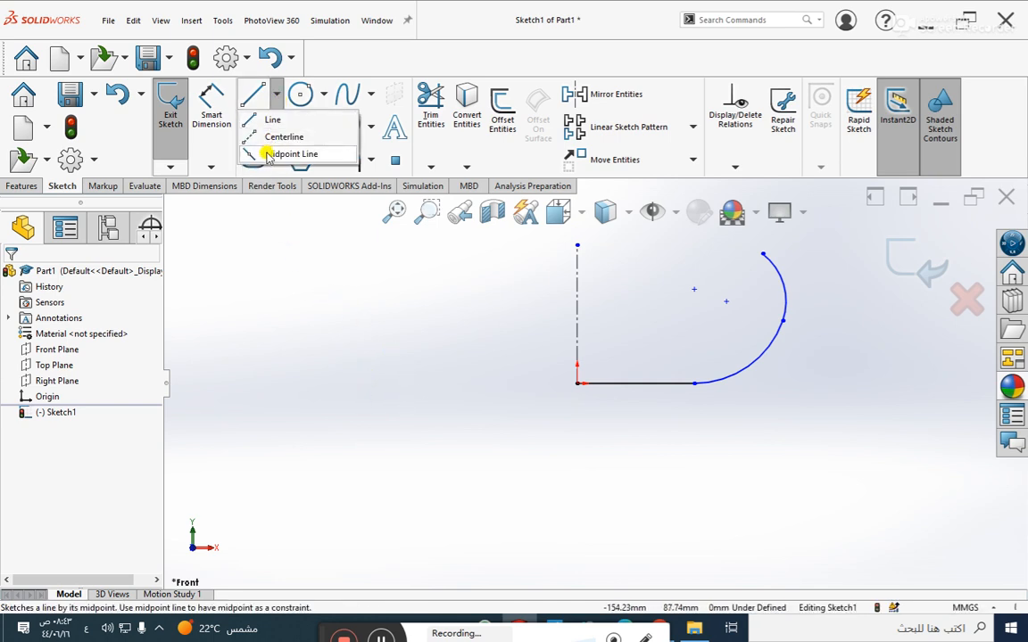
{"action": "left_click", "coordinate": [291, 153]}
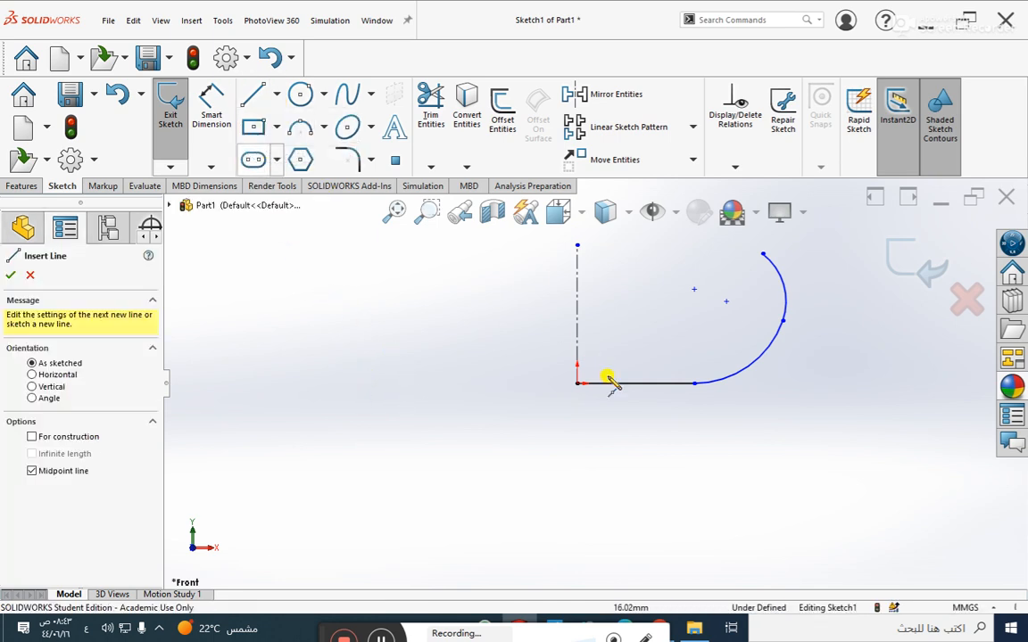
{"action": "left_click", "coordinate": [428, 332]}
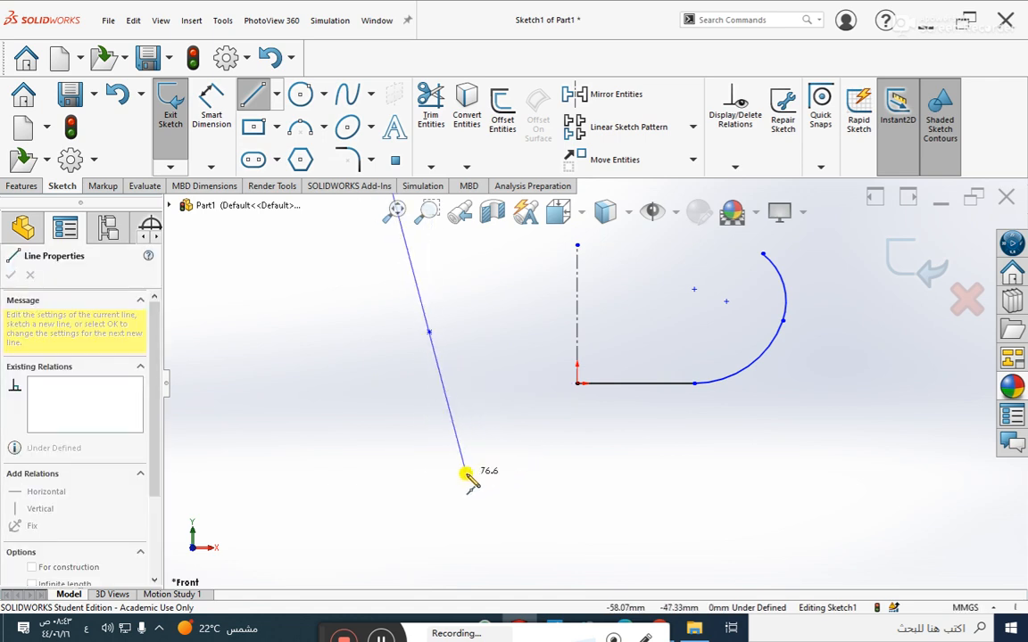
{"action": "left_click", "coordinate": [532, 452]}
{"action": "key", "text": "Escape"}
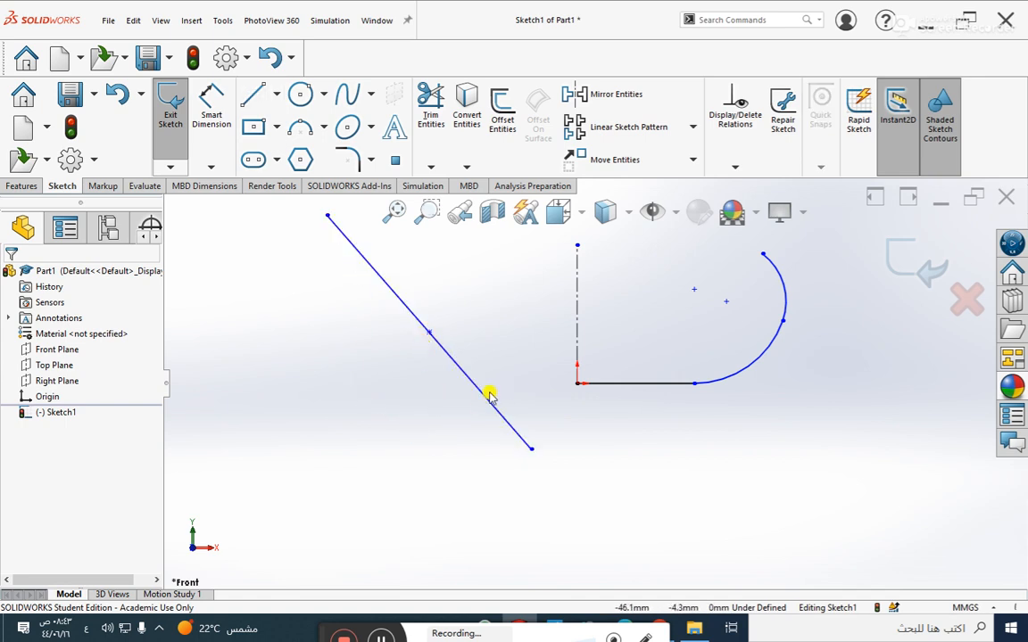
Delete the sloping line, its leftover midpoint and the vertical centerline
{"action": "left_click", "coordinate": [457, 363]}
{"action": "key", "text": "Delete"}
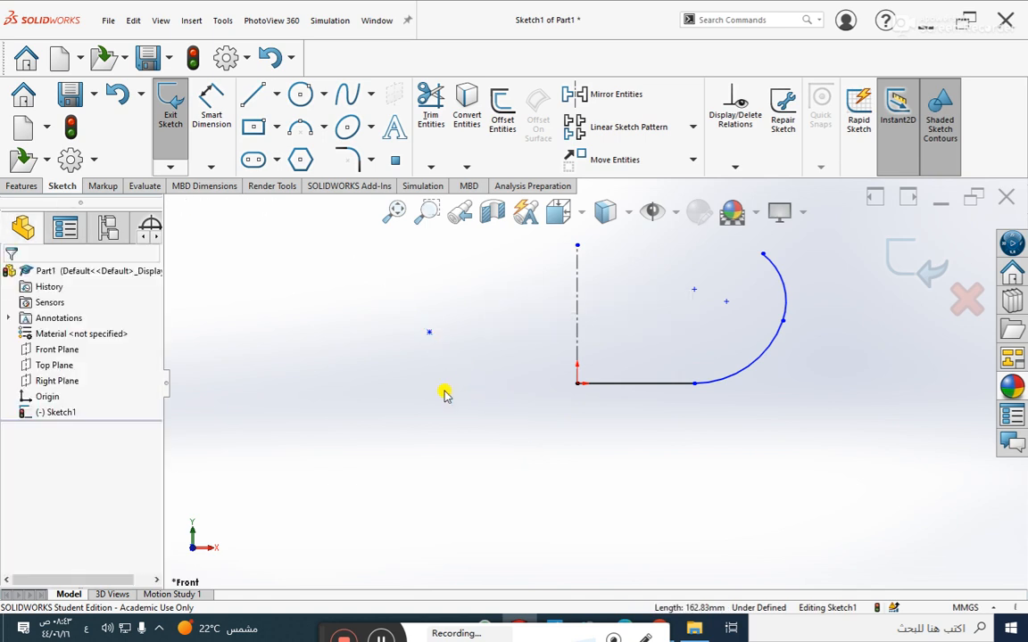
{"action": "left_click", "coordinate": [430, 331]}
{"action": "key", "text": "Delete"}
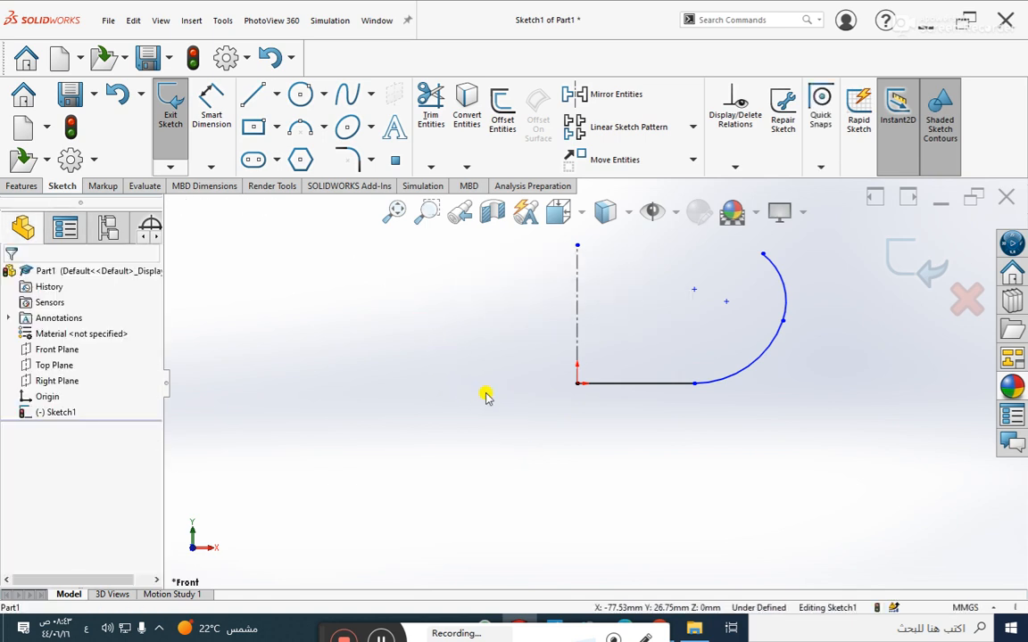
{"action": "left_click", "coordinate": [578, 327]}
{"action": "key", "text": "Delete"}
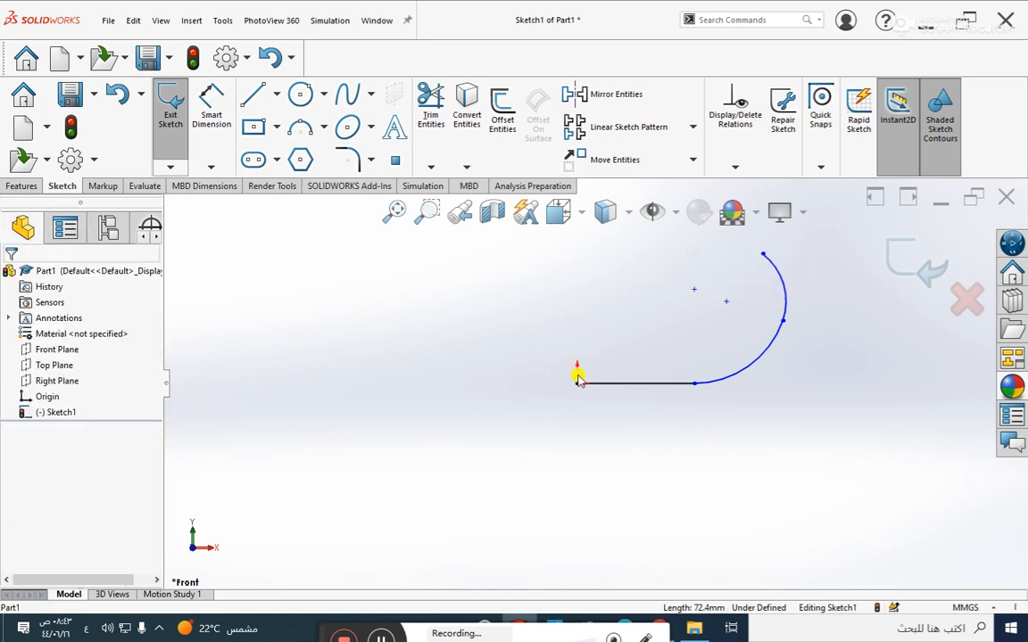
Dimension the horizontal line below the profile and set its length to 60 mm
{"action": "left_click", "coordinate": [650, 393]}
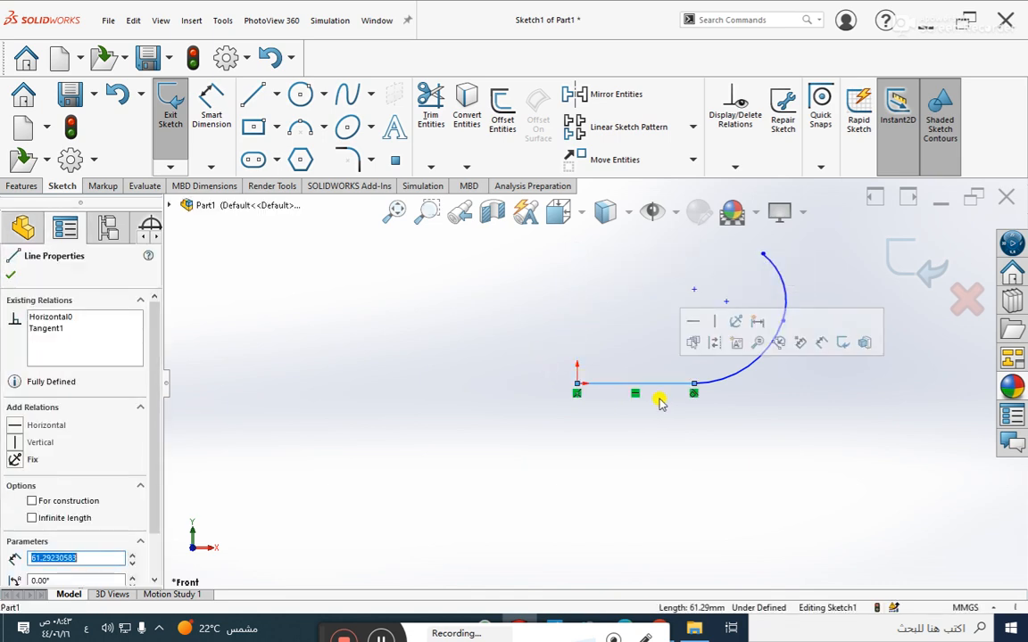
{"action": "left_click", "coordinate": [704, 425]}
{"action": "left_click", "coordinate": [212, 109]}
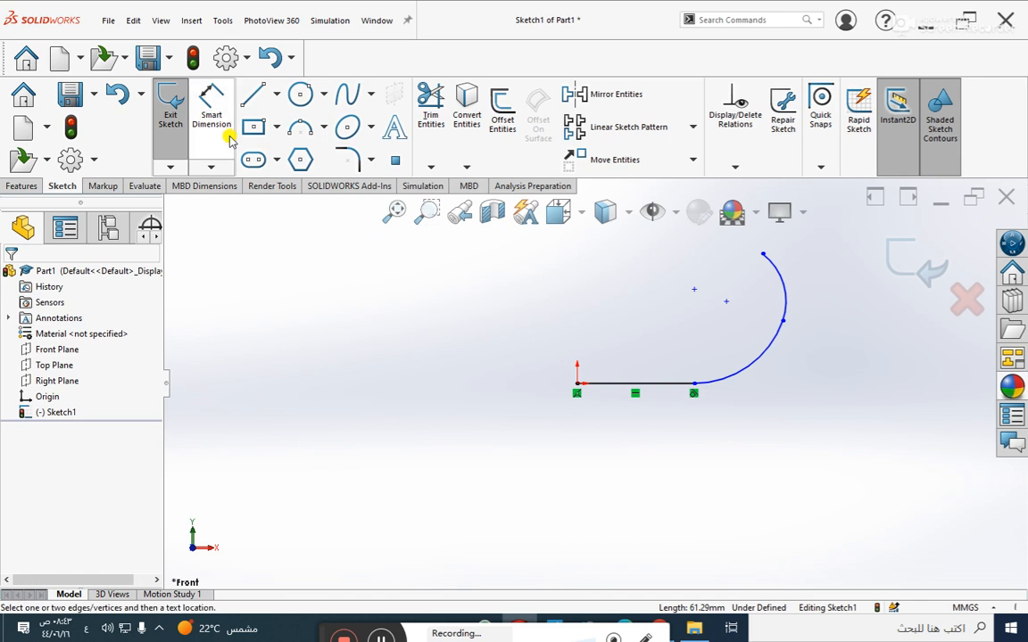
{"action": "left_click", "coordinate": [649, 386]}
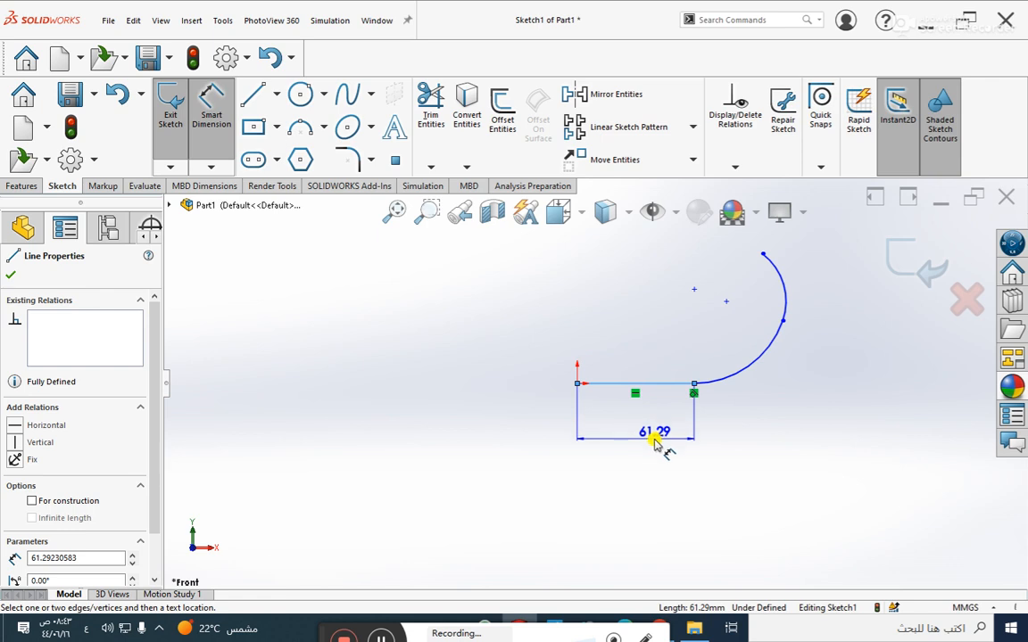
{"action": "left_click", "coordinate": [635, 442]}
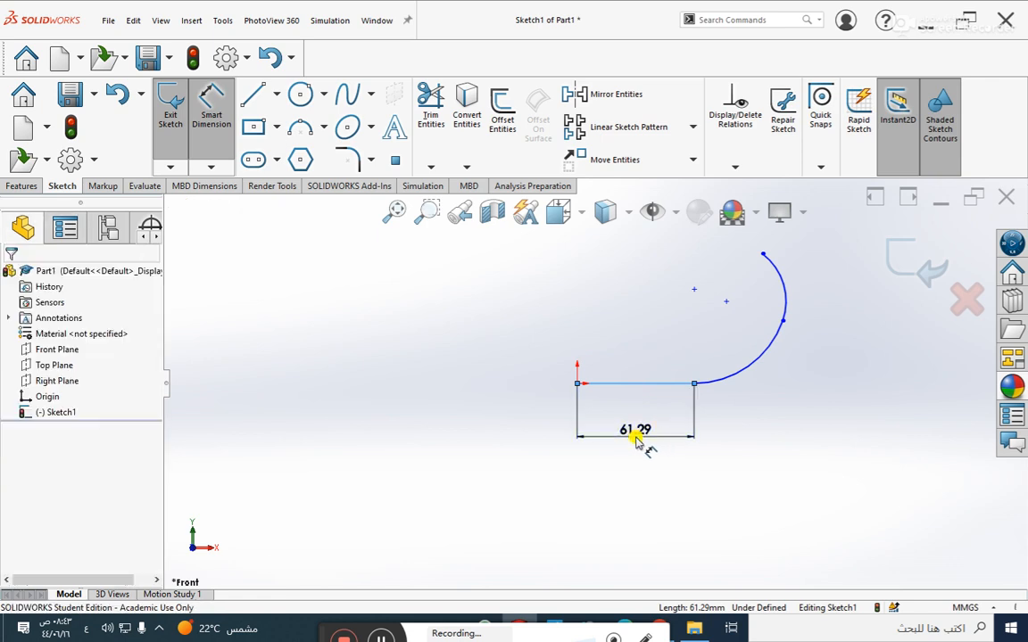
{"action": "key", "text": "Return"}
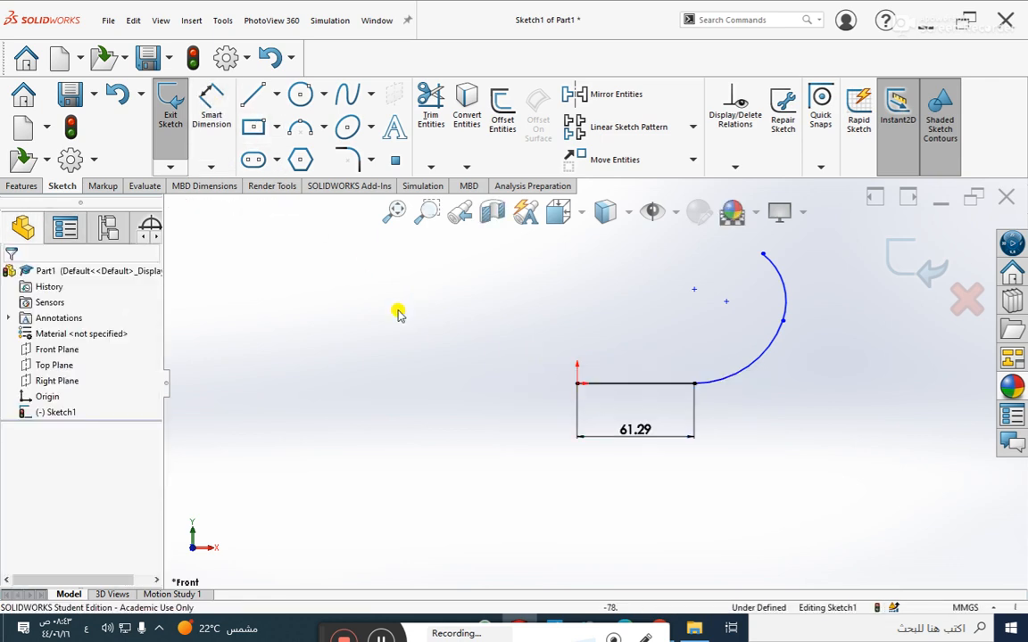
{"action": "double_click", "coordinate": [632, 431]}
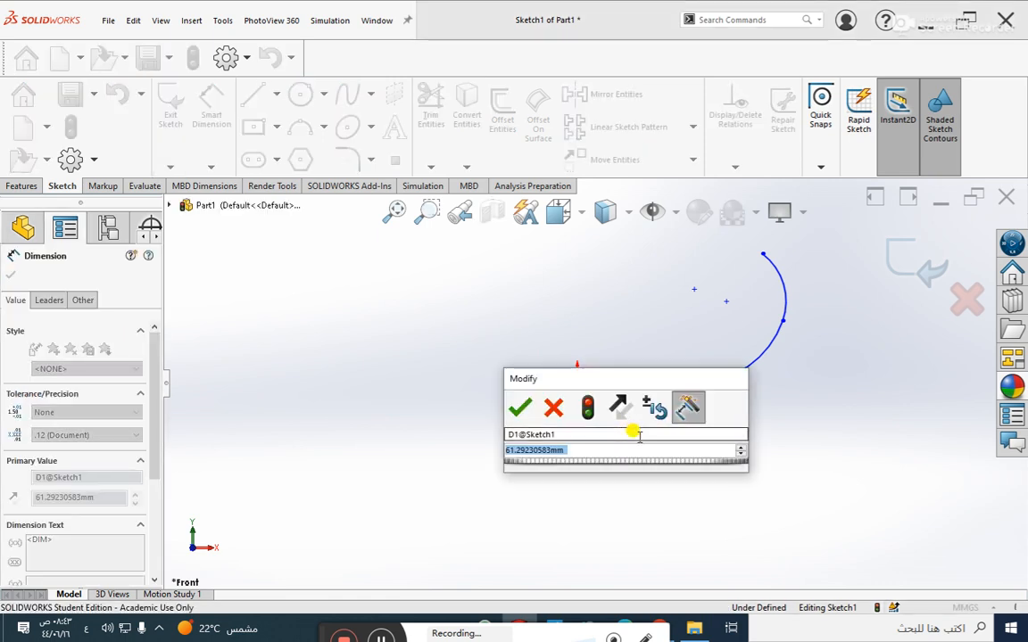
{"action": "type", "text": "60"}
{"action": "key", "text": "Return"}
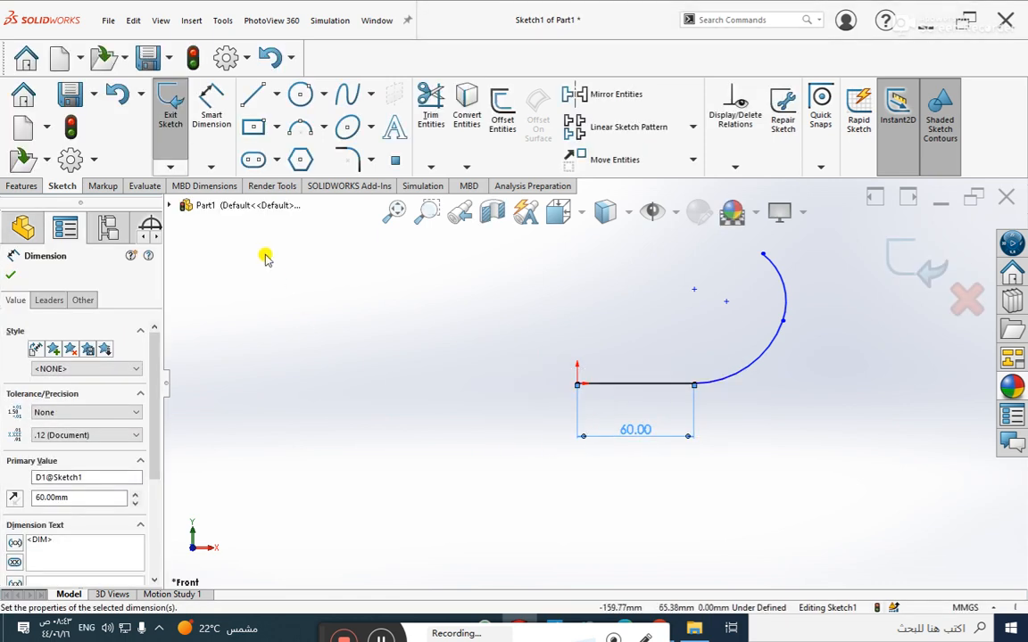
Add a radius dimension to the arc that adjoins the horizontal line, keeping its drawn size
{"action": "left_click", "coordinate": [212, 112]}
{"action": "left_click", "coordinate": [759, 366]}
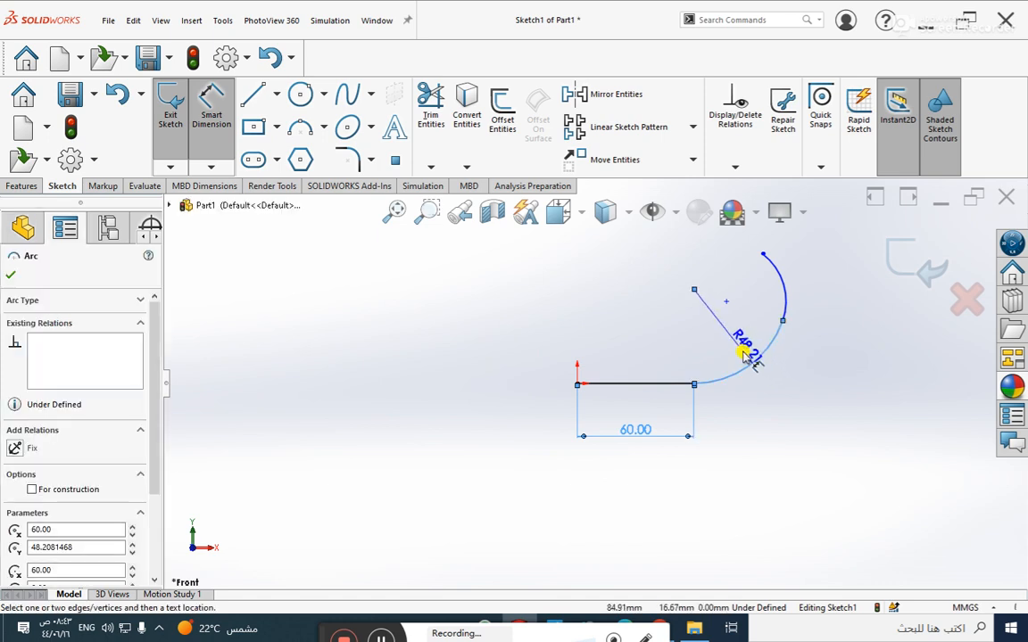
{"action": "left_click", "coordinate": [748, 344]}
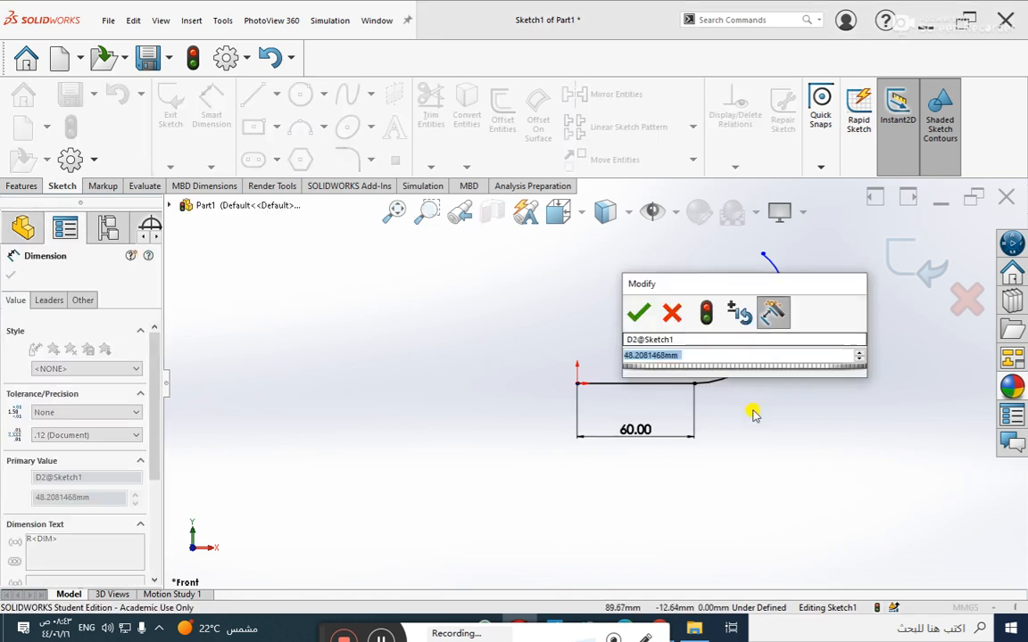
{"action": "key", "text": "Return"}
{"action": "key", "text": "Escape"}
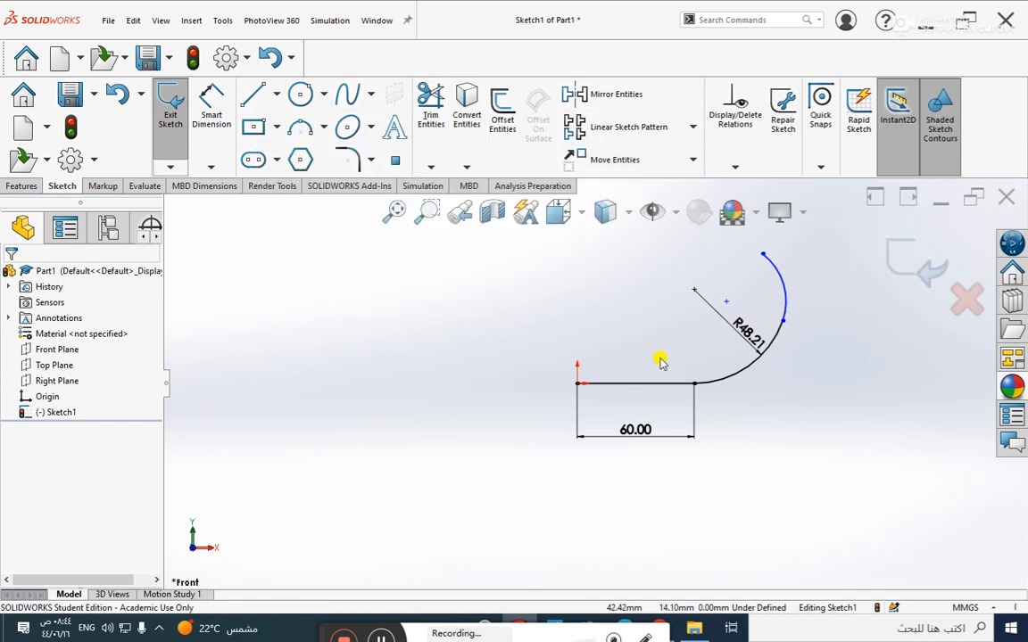
Delete the whole line-and-arc profile together with its dimensions from the sketch
{"action": "key", "text": "z"}
{"action": "mouse_move", "coordinate": [807, 269]}
{"action": "left_mouse_down"}
{"action": "mouse_move", "coordinate": [715, 294]}
{"action": "mouse_move", "coordinate": [611, 362]}
{"action": "mouse_move", "coordinate": [535, 451]}
{"action": "left_mouse_up"}
{"action": "key", "text": "Delete"}
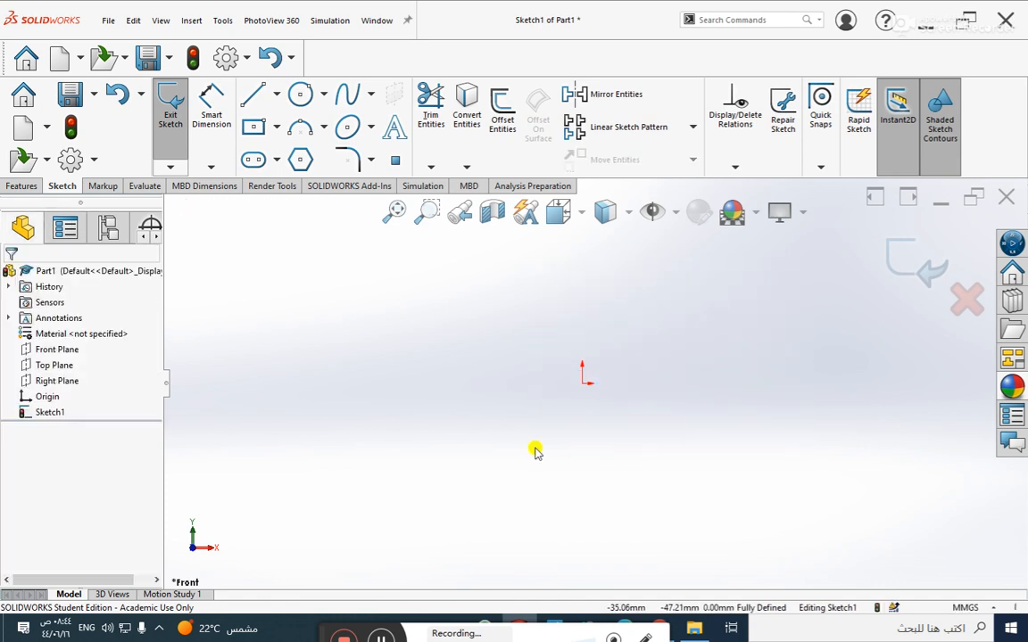
Draw a circle about 190 mm in diameter centred on the origin
{"action": "left_click", "coordinate": [300, 94]}
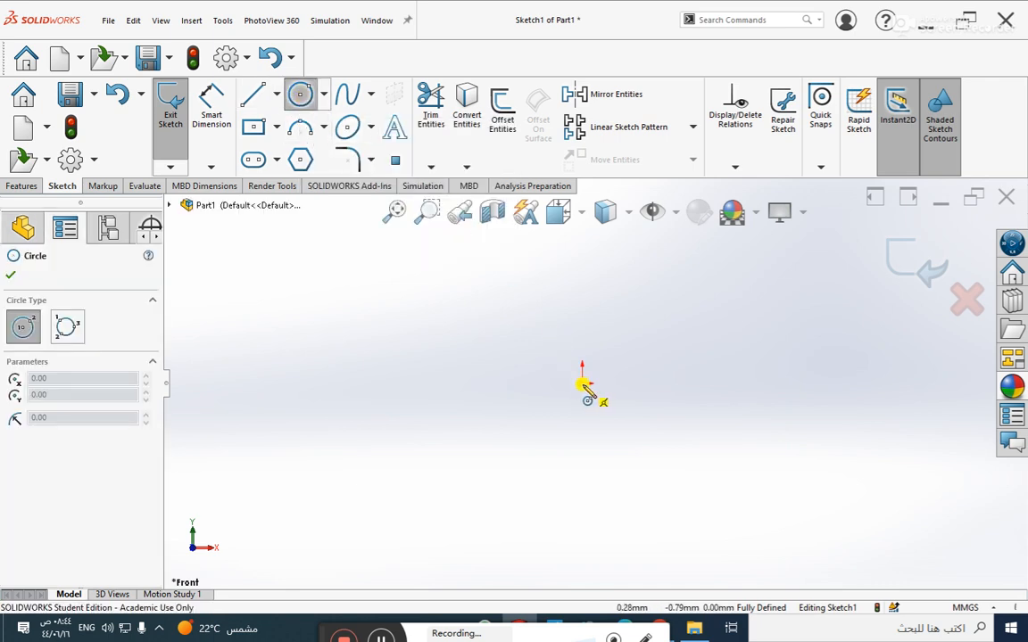
{"action": "mouse_move", "coordinate": [581, 385]}
{"action": "left_mouse_down"}
{"action": "mouse_move", "coordinate": [619, 312]}
{"action": "mouse_move", "coordinate": [644, 293]}
{"action": "mouse_move", "coordinate": [678, 297]}
{"action": "left_mouse_up"}
{"action": "key", "text": "Escape"}
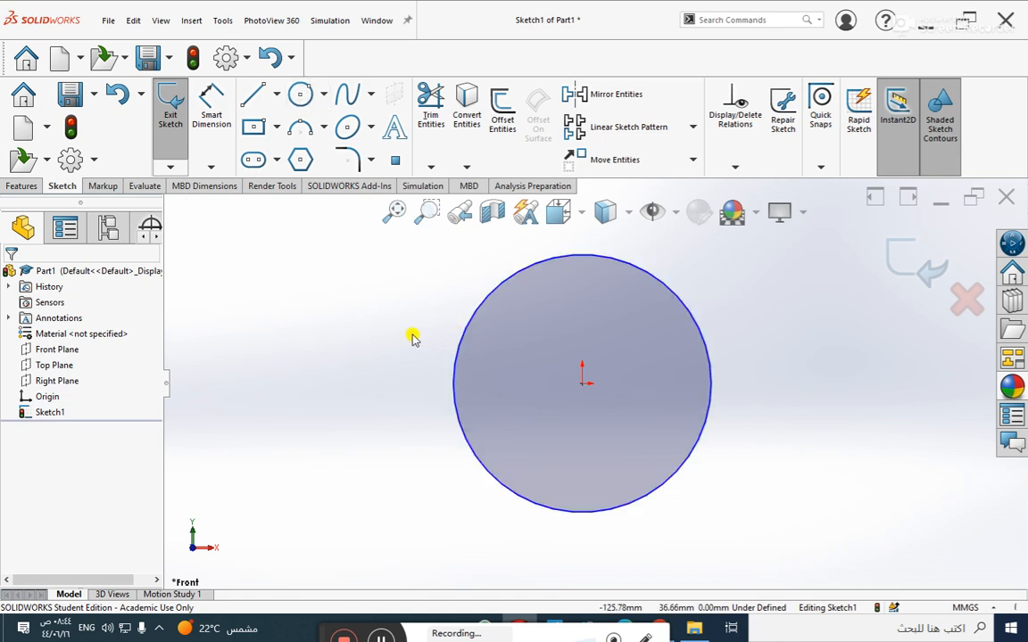
Dimension the circle and set its diameter to 200 mm
{"action": "left_click", "coordinate": [207, 125]}
{"action": "left_click", "coordinate": [461, 334]}
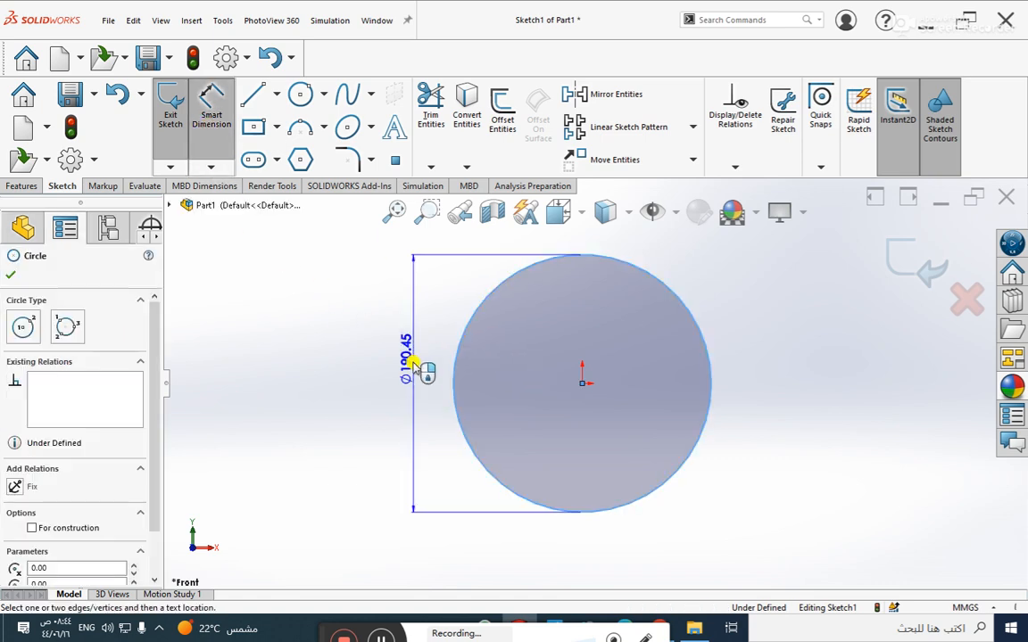
{"action": "left_click", "coordinate": [409, 383]}
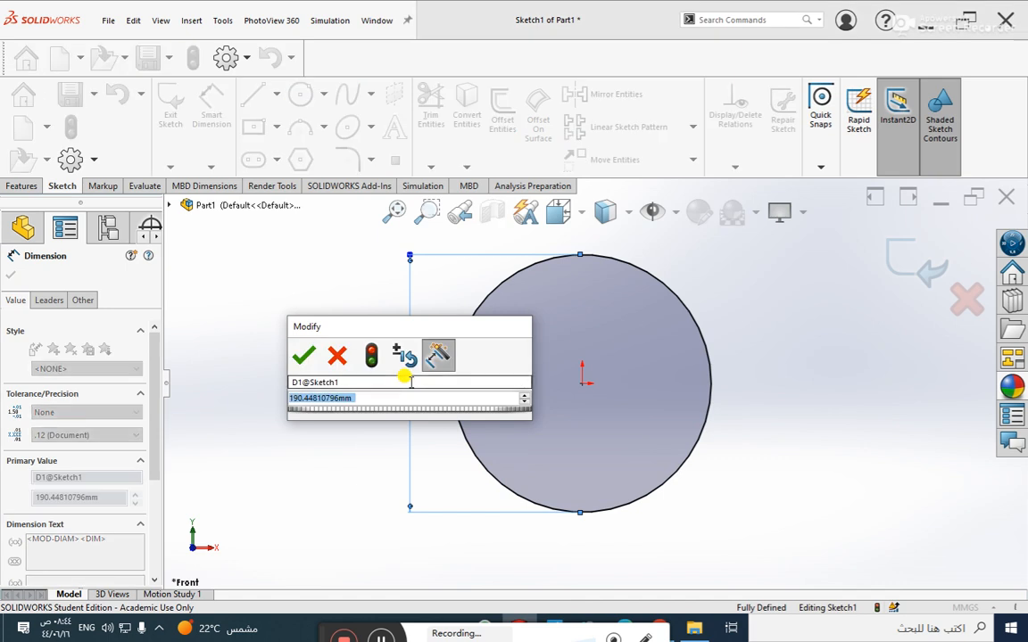
{"action": "type", "text": "200"}
{"action": "key", "text": "Escape"}
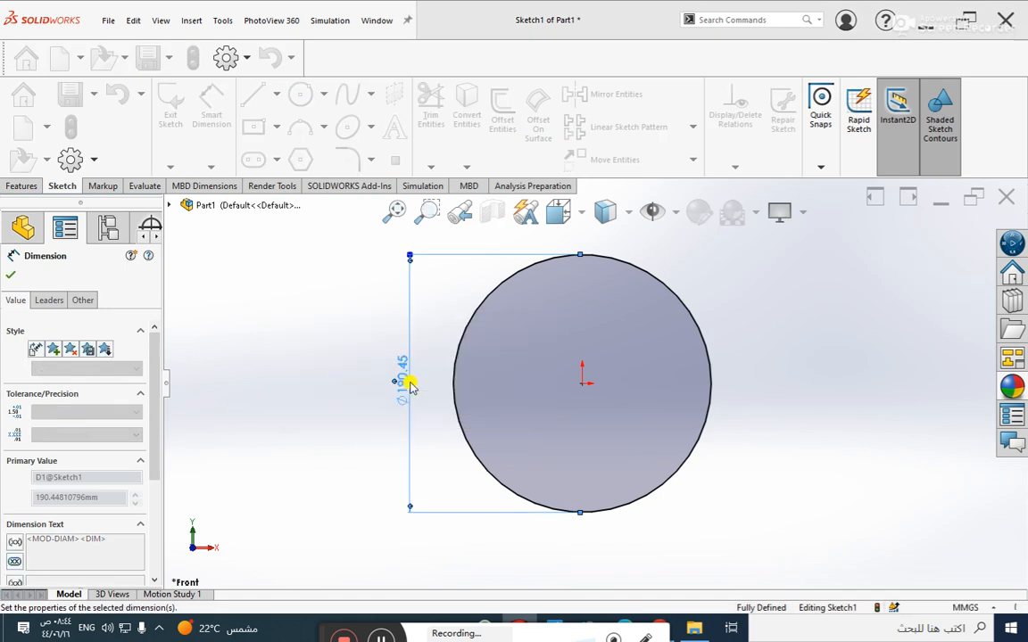
{"action": "key", "text": "Escape"}
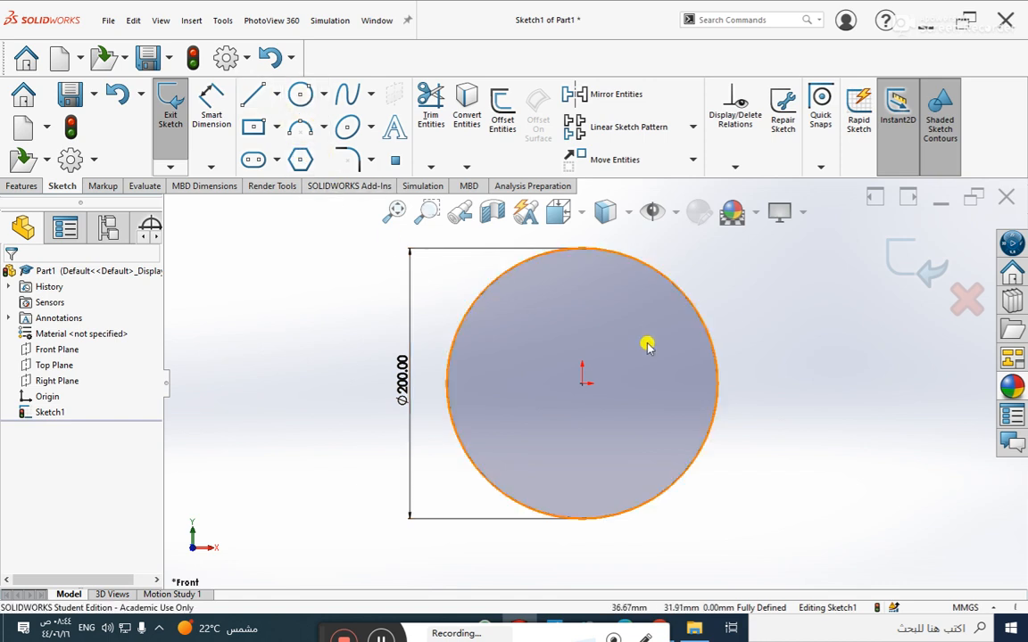
Delete the circle and its diameter dimension from the sketch
{"action": "scroll", "coordinate": [737, 383], "scroll_direction": "up", "scroll_amount": 3}
{"action": "left_click_drag", "start_coordinate": [742, 294], "coordinate": [430, 493]}
{"action": "key", "text": "Delete"}
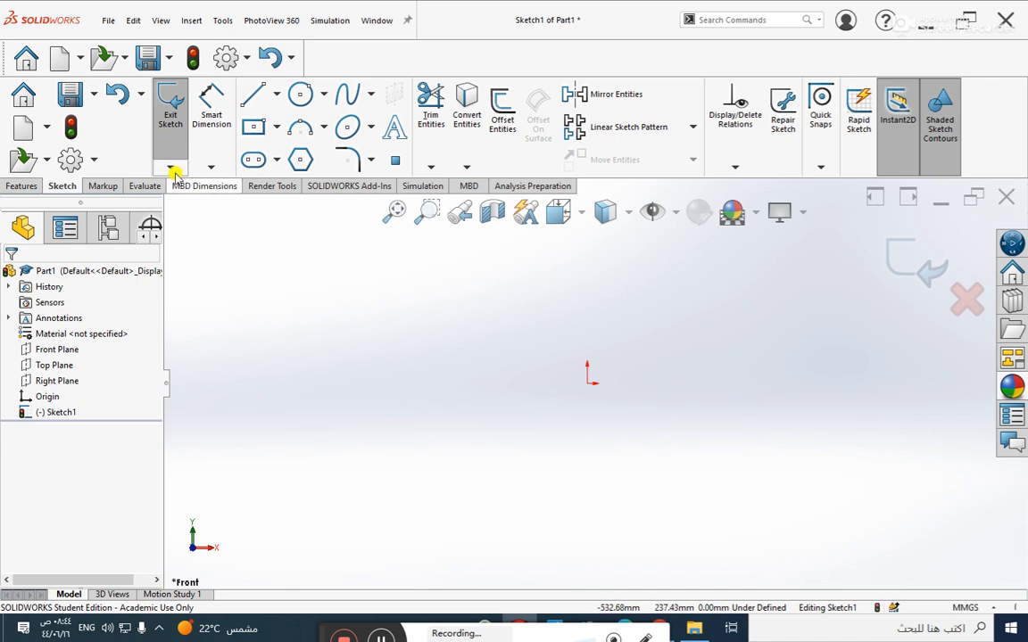
Draw a corner rectangle with its lower-left corner on the origin, extending up and to the right
{"action": "left_click", "coordinate": [278, 129]}
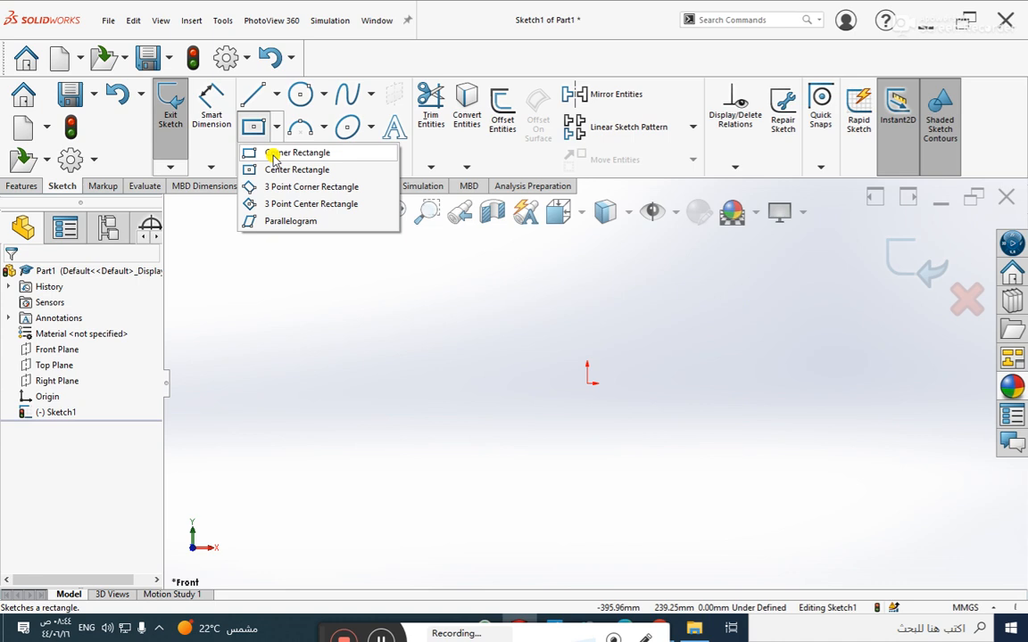
{"action": "left_click", "coordinate": [285, 152]}
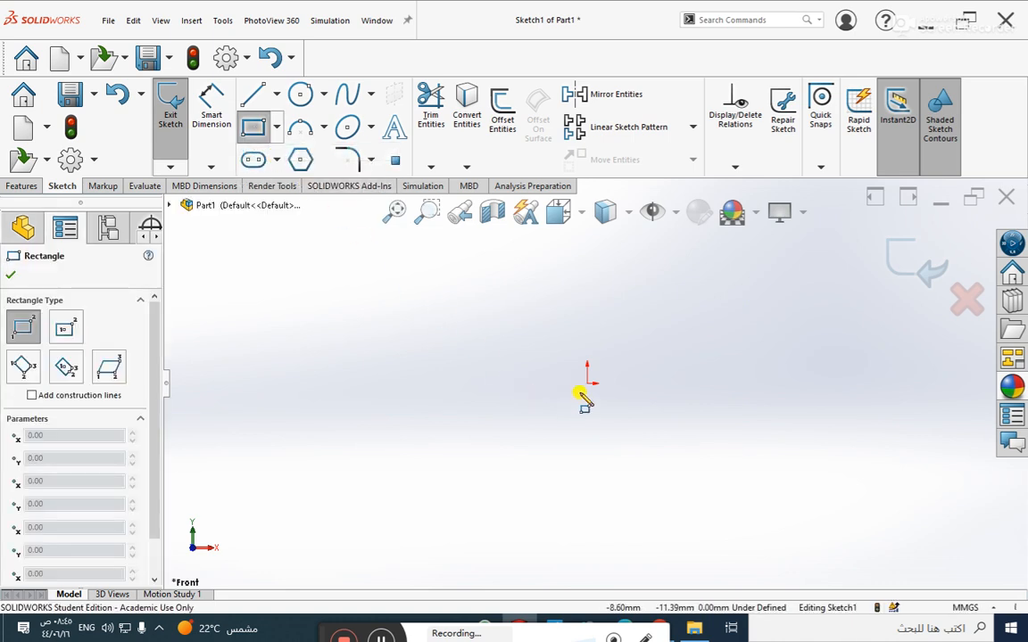
{"action": "mouse_move", "coordinate": [588, 385]}
{"action": "left_mouse_down"}
{"action": "mouse_move", "coordinate": [757, 291]}
{"action": "mouse_move", "coordinate": [769, 269]}
{"action": "left_mouse_up"}
{"action": "key", "text": "Escape"}
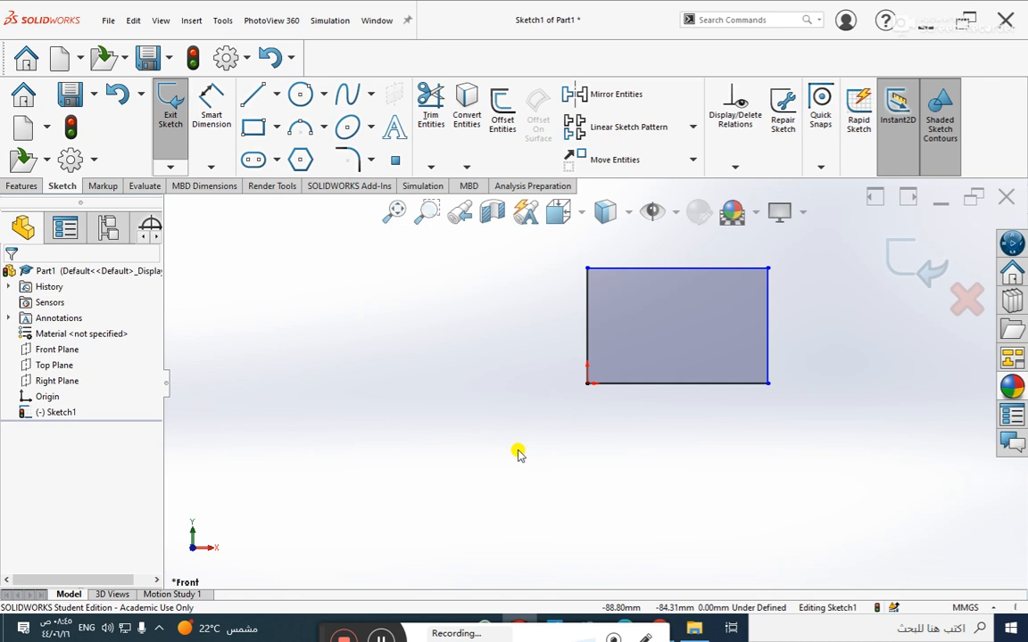
Dimension the rectangle's bottom edge and set its width to 230 mm
{"action": "left_click", "coordinate": [215, 121]}
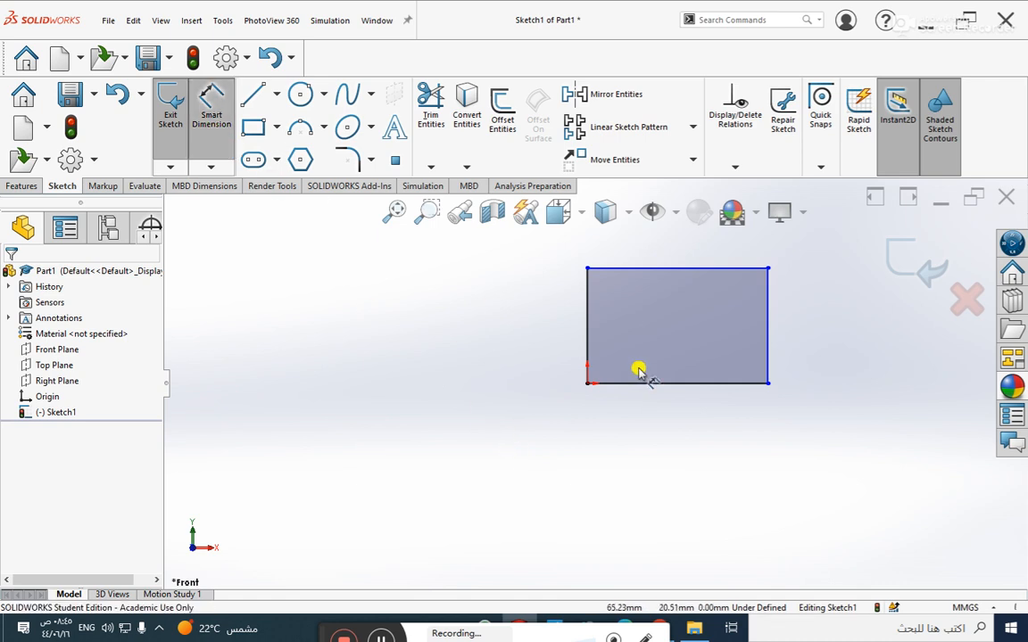
{"action": "left_click", "coordinate": [686, 385]}
{"action": "left_click", "coordinate": [691, 428]}
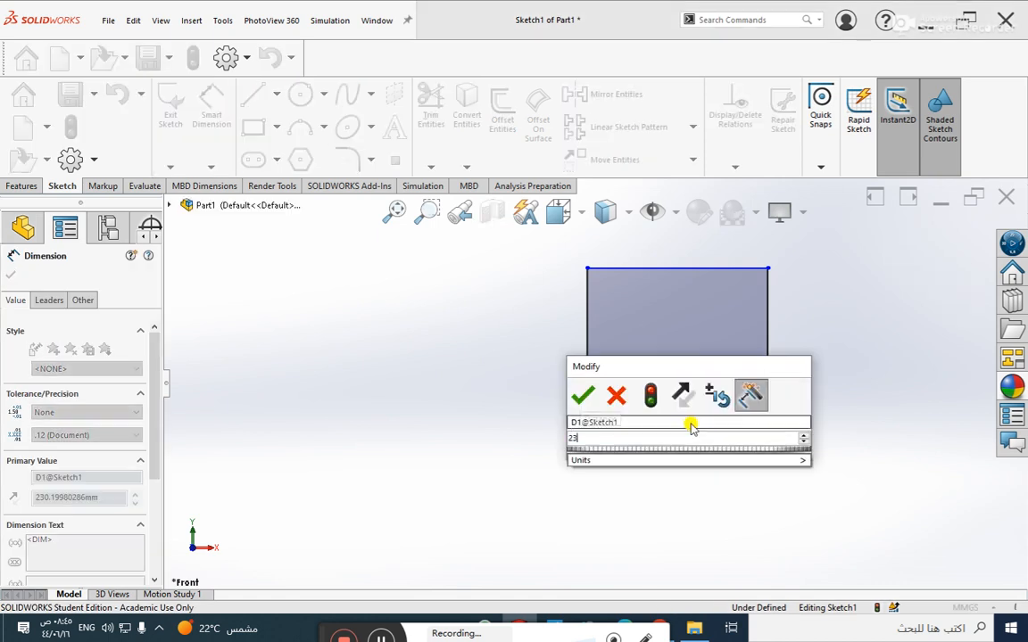
{"action": "type", "text": "230"}
{"action": "key", "text": "Return"}
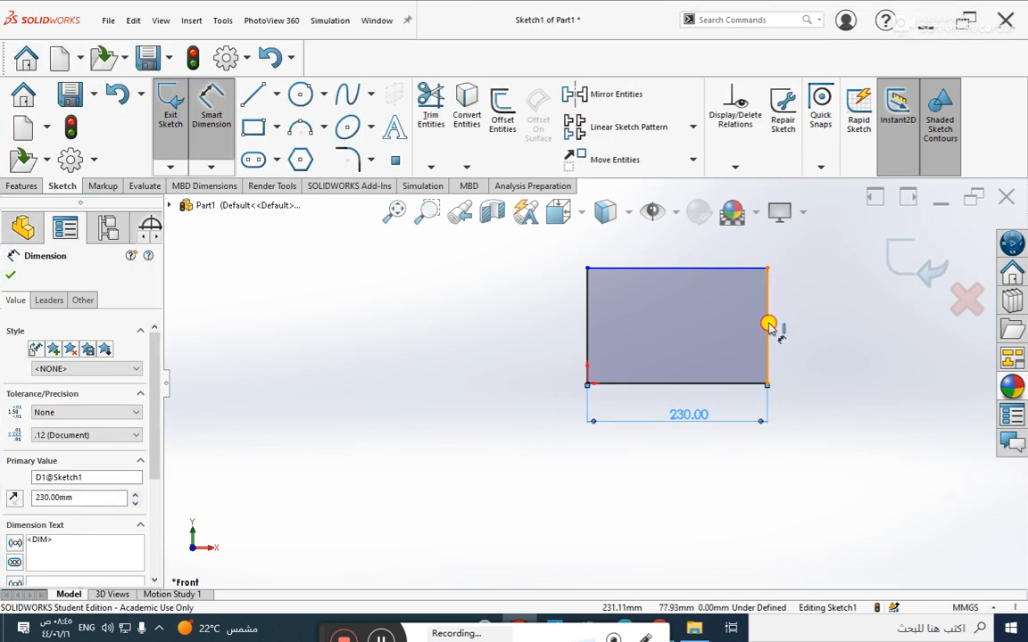
Dimension the rectangle's right edge and set its height to 150 mm
{"action": "left_click", "coordinate": [769, 328]}
{"action": "left_click", "coordinate": [787, 324]}
{"action": "type", "text": "150"}
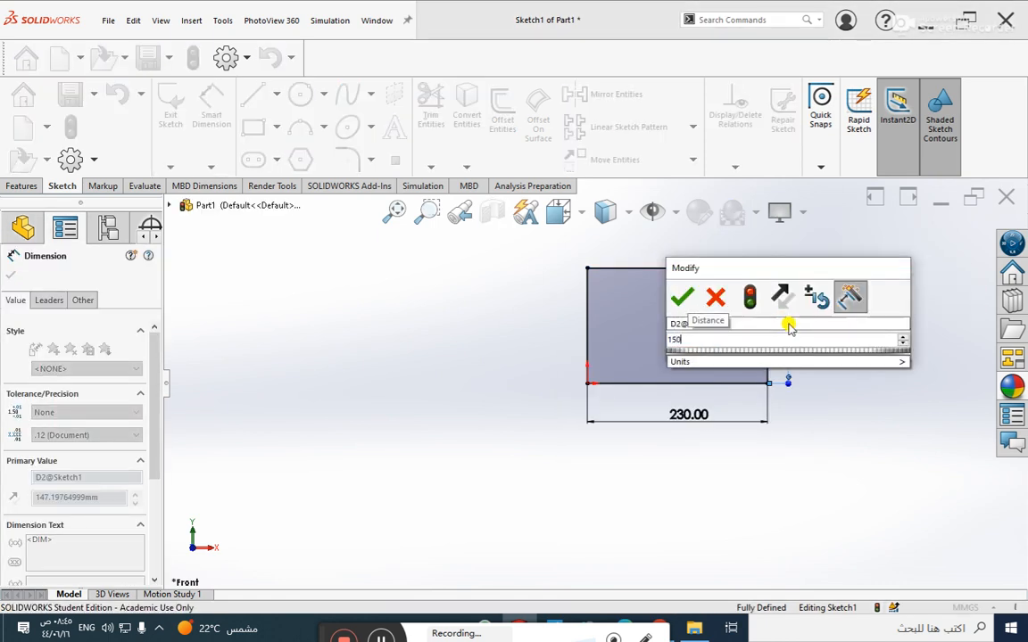
{"action": "key", "text": "Return"}
{"action": "key", "text": "Escape"}
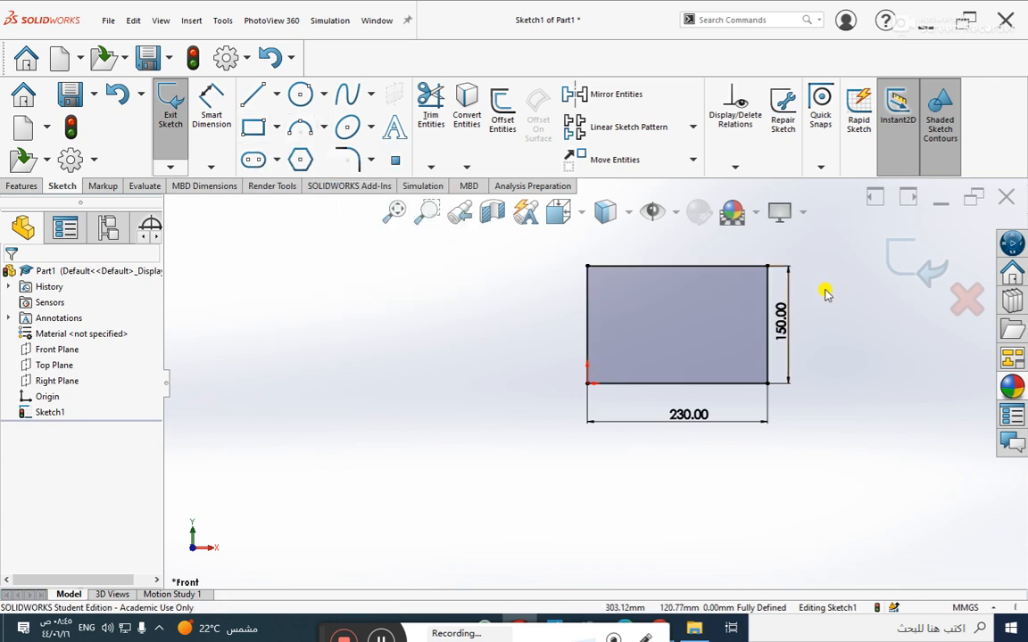
Delete the corner rectangle and its two dimensions from the sketch
{"action": "scroll", "coordinate": [815, 286], "scroll_direction": "up", "scroll_amount": 1}
{"action": "mouse_move", "coordinate": [821, 262]}
{"action": "left_mouse_down"}
{"action": "mouse_move", "coordinate": [759, 268]}
{"action": "mouse_move", "coordinate": [510, 442]}
{"action": "left_mouse_up"}
{"action": "key", "text": "Delete"}
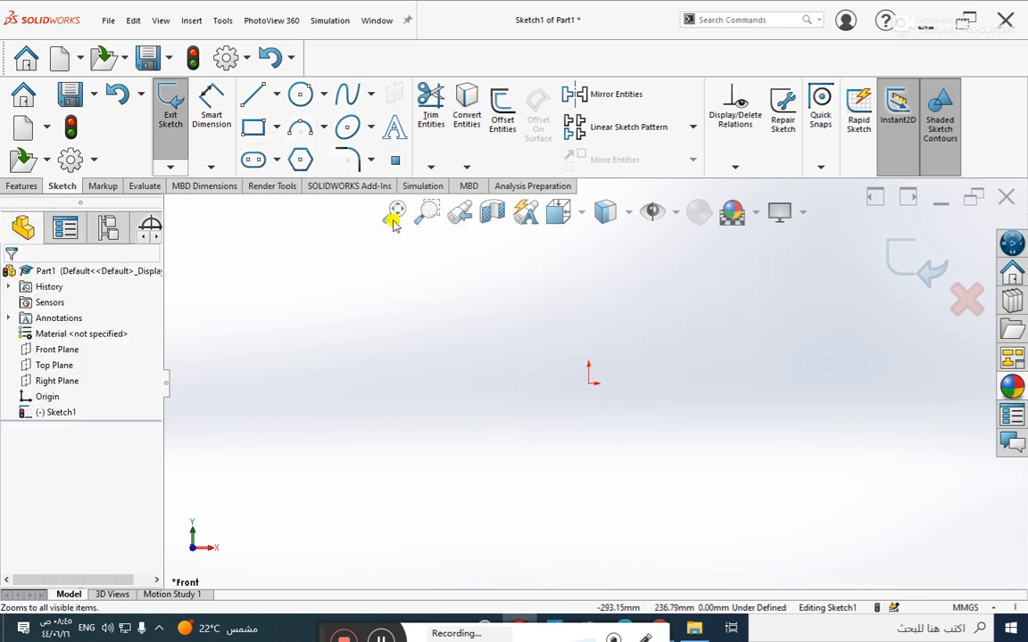
Draw a center rectangle about 470 mm wide and 301 mm high, centred on the origin
{"action": "left_click", "coordinate": [277, 130]}
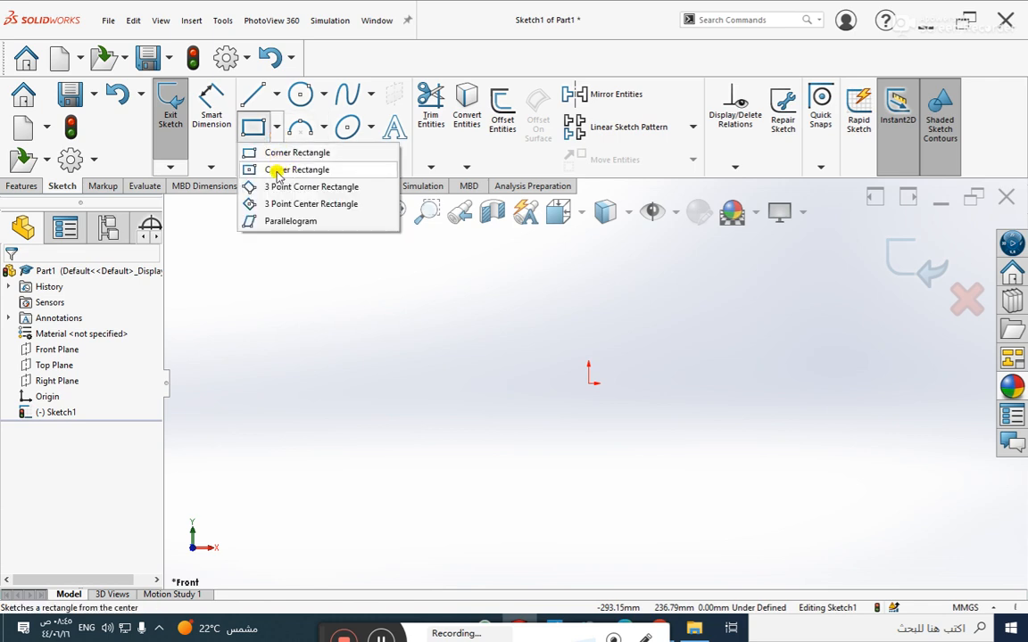
{"action": "left_click", "coordinate": [278, 173]}
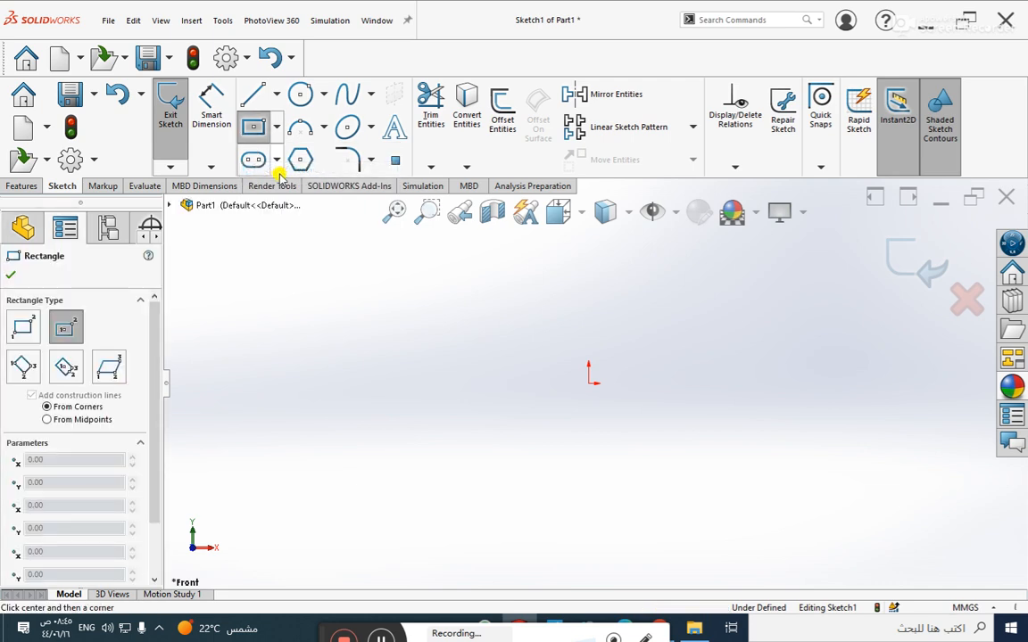
{"action": "left_click", "coordinate": [589, 384]}
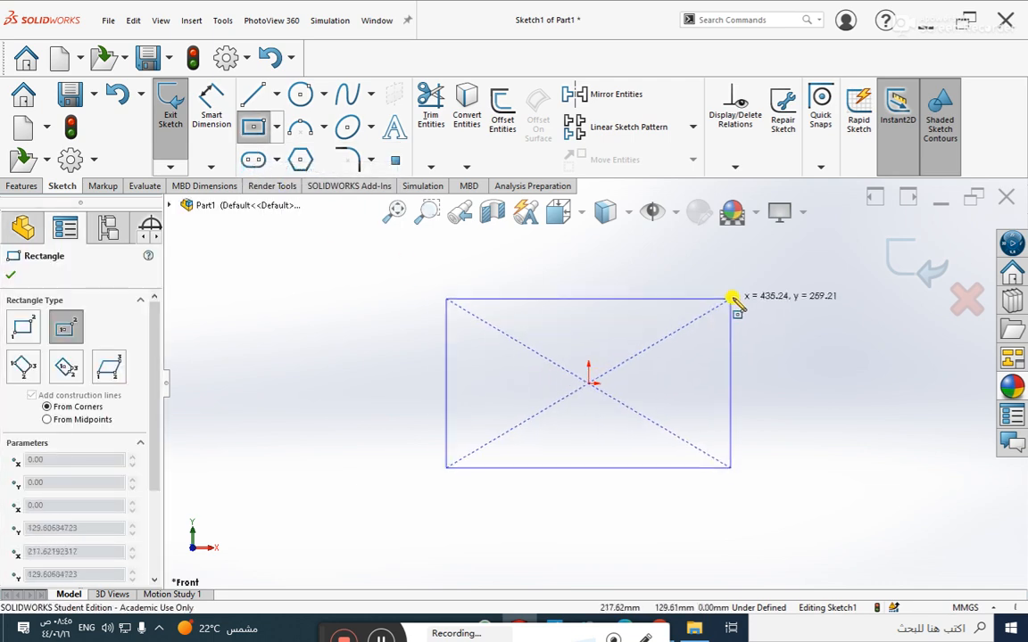
{"action": "left_click", "coordinate": [742, 286]}
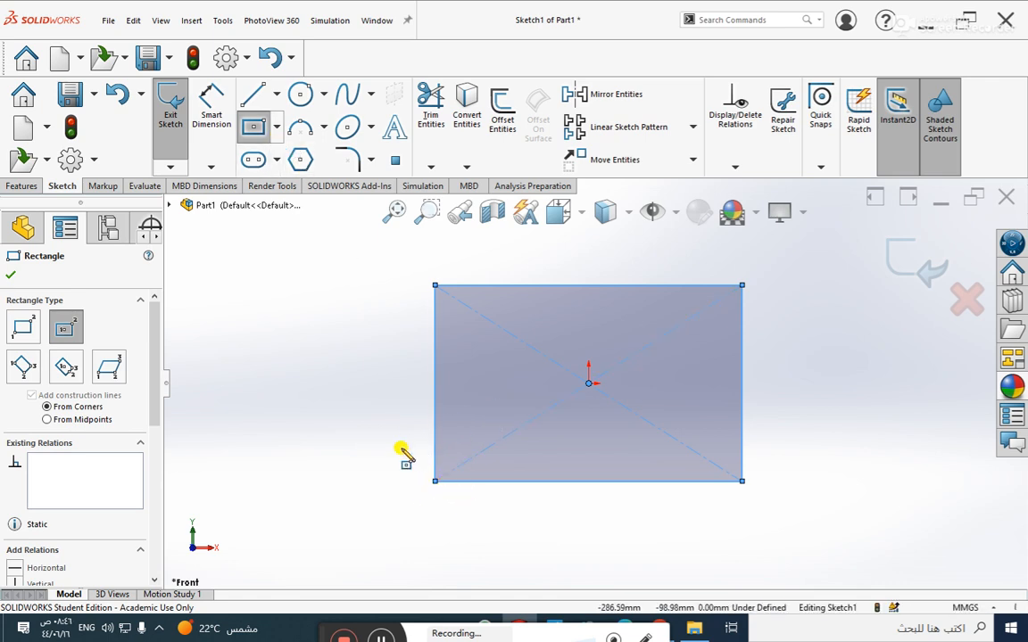
{"action": "key", "text": "Escape"}
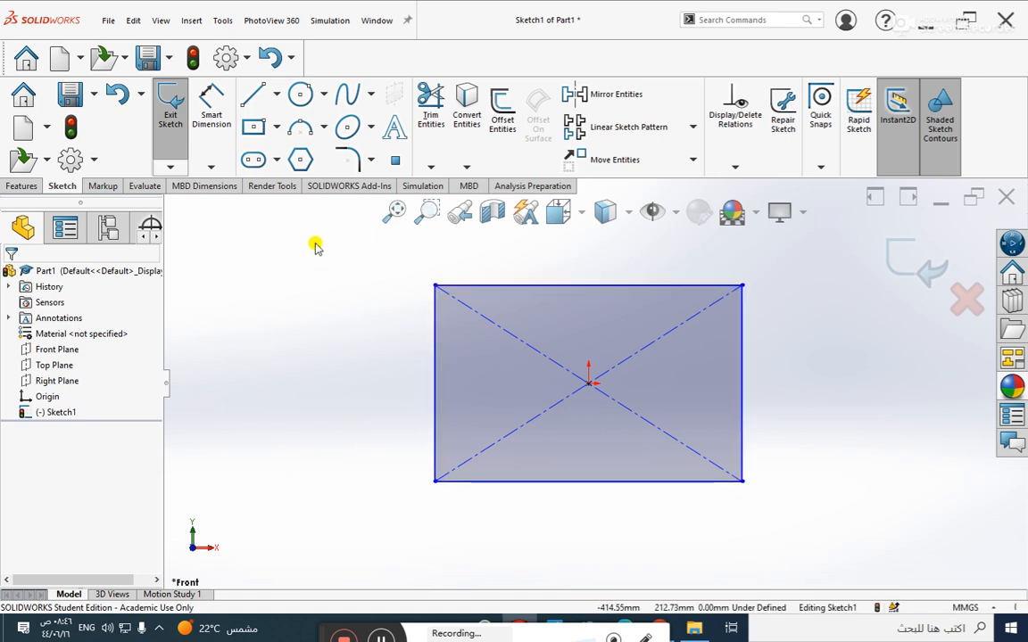
Dimension the center rectangle's left edge and set its height to 30 mm
{"action": "left_click", "coordinate": [225, 143]}
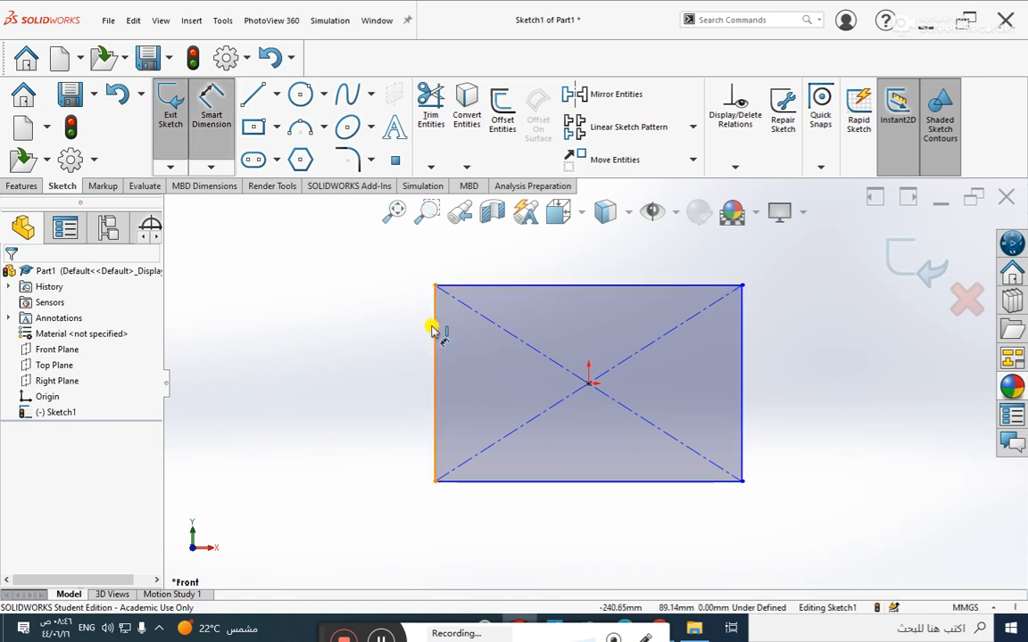
{"action": "left_click", "coordinate": [433, 323]}
{"action": "left_click", "coordinate": [404, 333]}
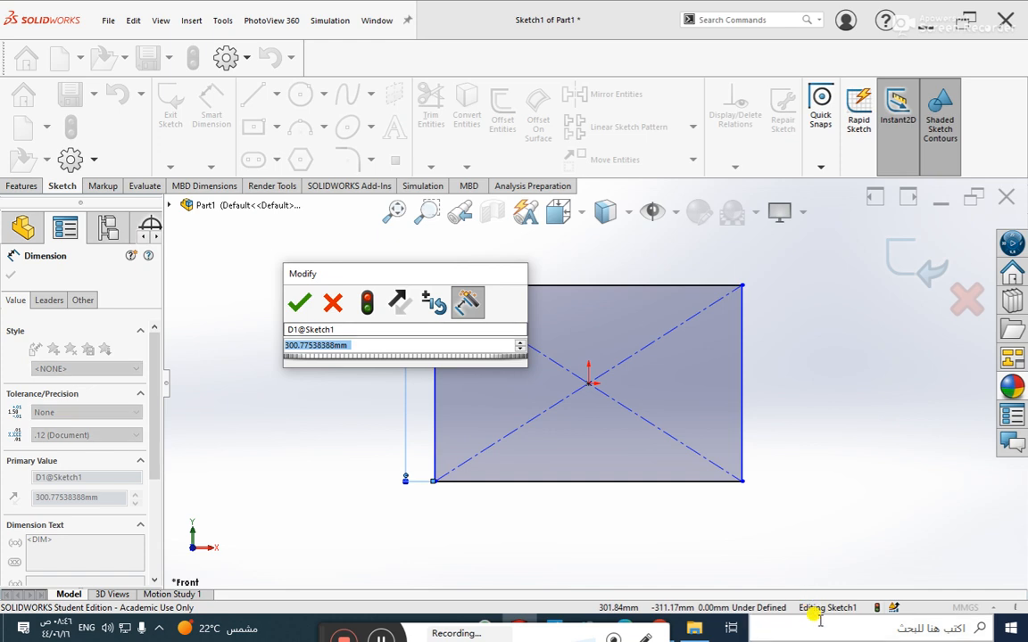
{"action": "type", "text": "30"}
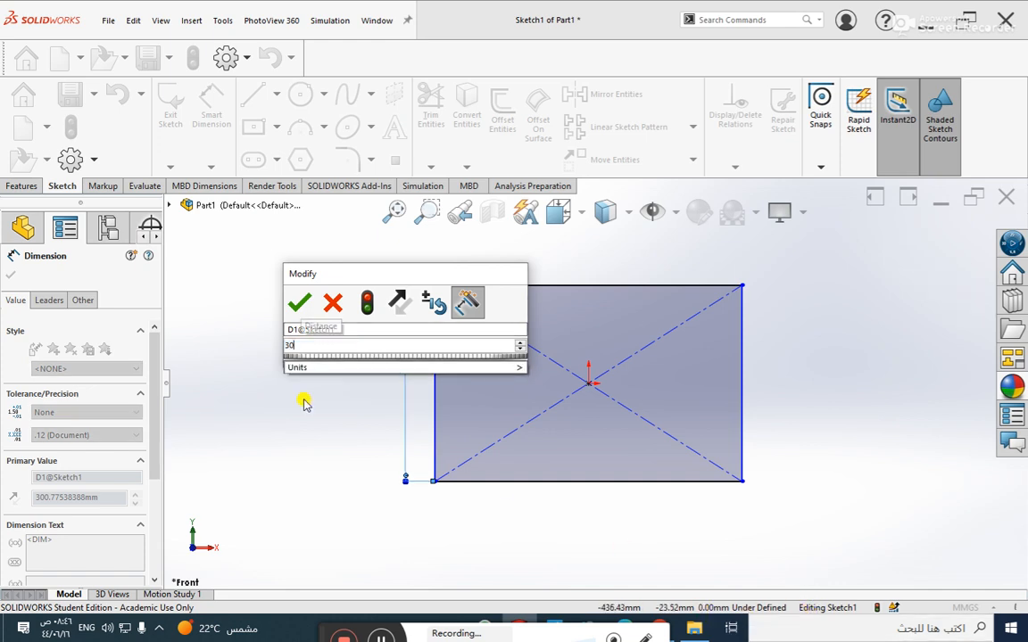
{"action": "key", "text": "Return"}
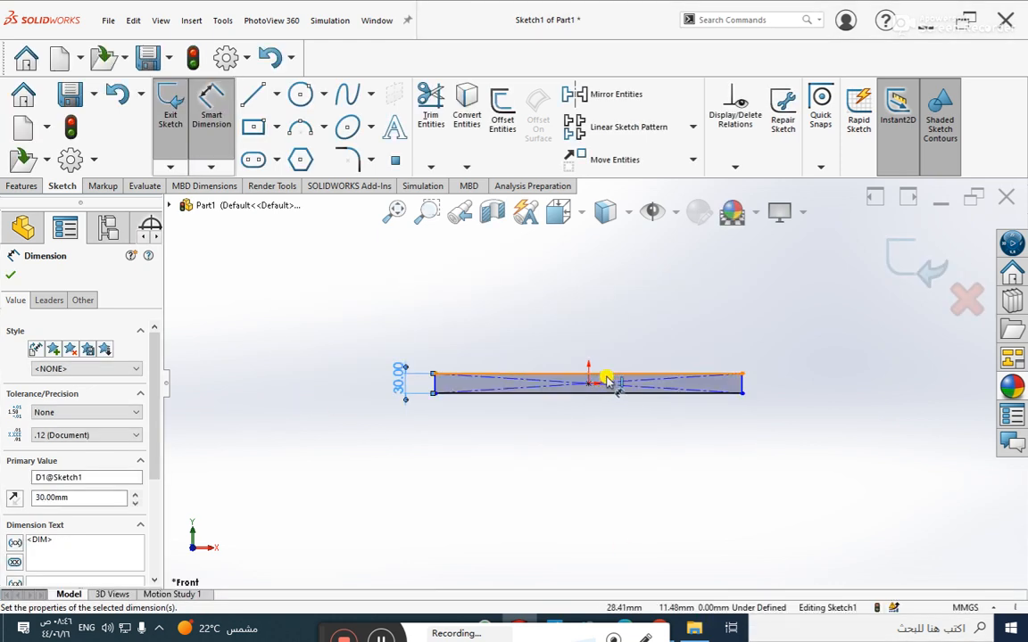
Dimension the center rectangle's top edge and set its width to 60 mm
{"action": "left_click", "coordinate": [639, 375]}
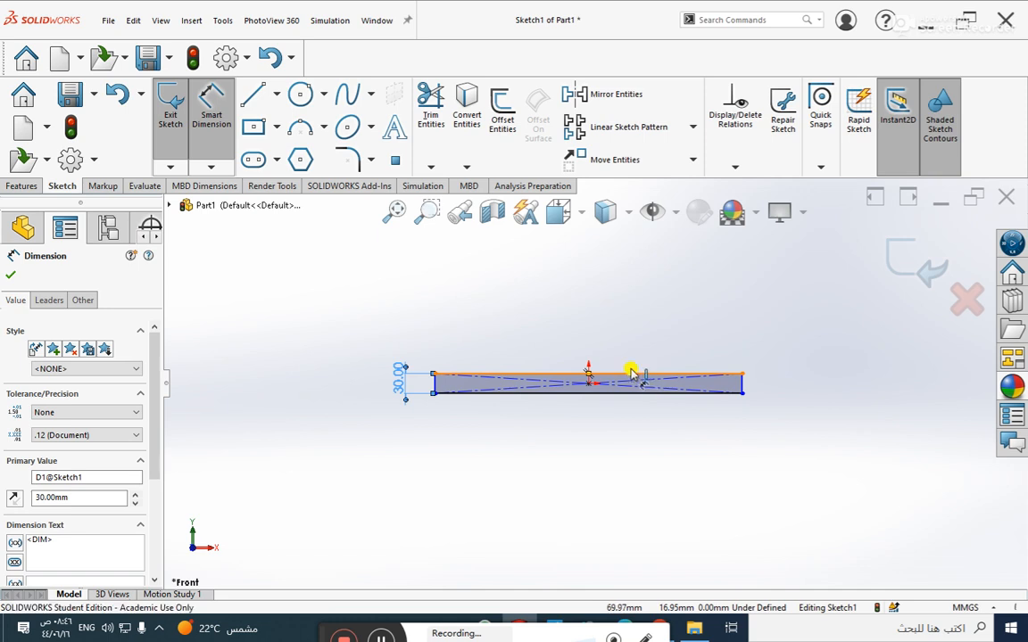
{"action": "left_click", "coordinate": [624, 346]}
{"action": "type", "text": "60"}
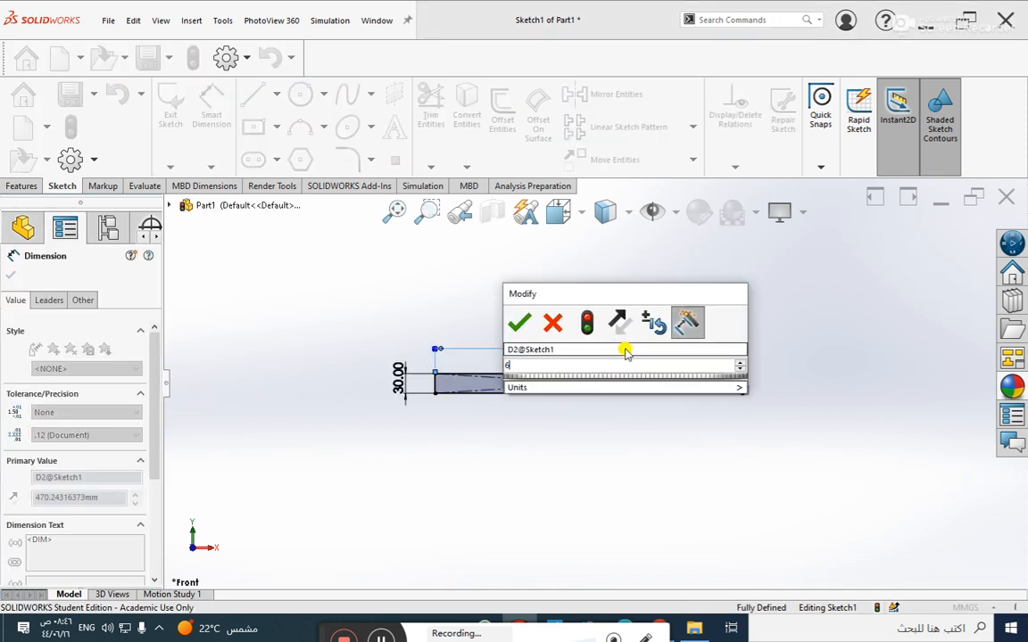
{"action": "key", "text": "Return"}
{"action": "key", "text": "Escape"}
{"action": "scroll", "coordinate": [592, 392], "scroll_direction": "down", "scroll_amount": 2}
{"action": "scroll", "coordinate": [594, 396], "scroll_direction": "down", "scroll_amount": 2}
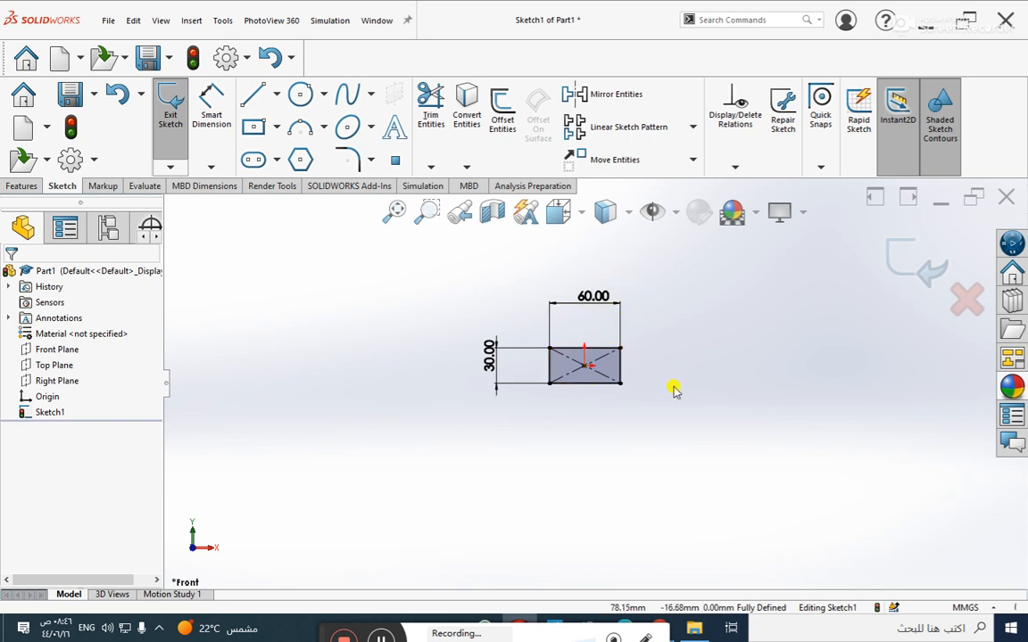
{"action": "scroll", "coordinate": [665, 370], "scroll_direction": "down", "scroll_amount": 2}
{"action": "scroll", "coordinate": [652, 364], "scroll_direction": "up", "scroll_amount": 1}
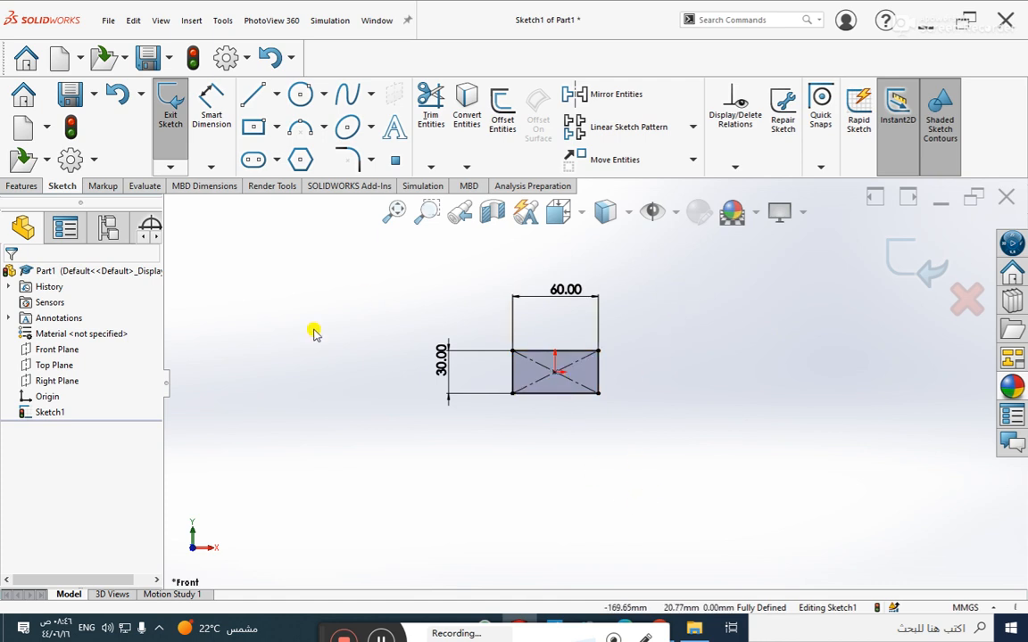
Delete the center rectangle together with its width and height dimensions
{"action": "left_click", "coordinate": [276, 126]}
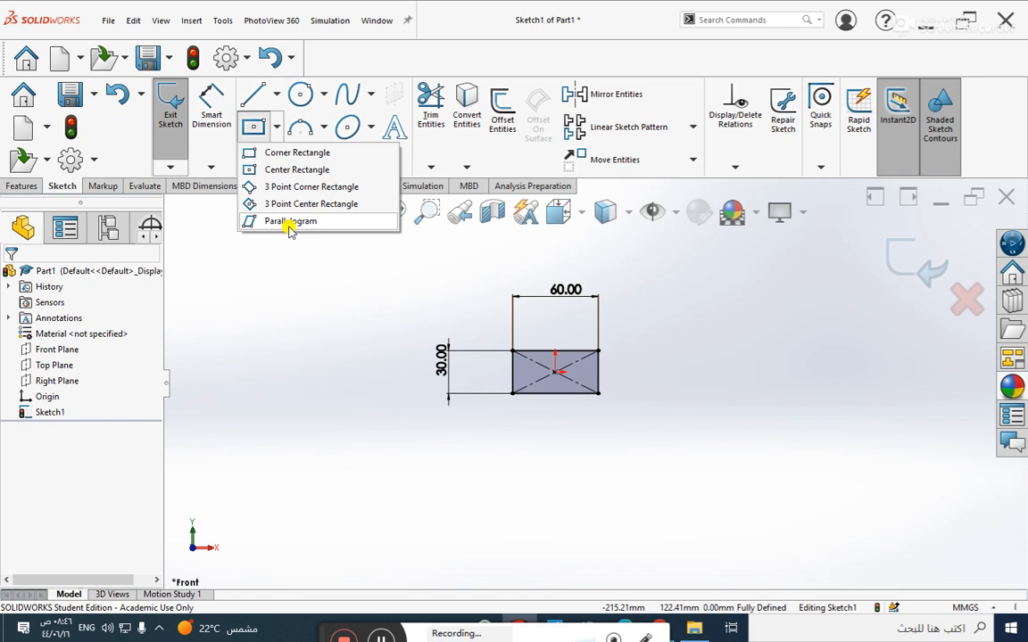
{"action": "left_click_drag", "start_coordinate": [693, 256], "coordinate": [362, 437]}
{"action": "key", "text": "Delete"}
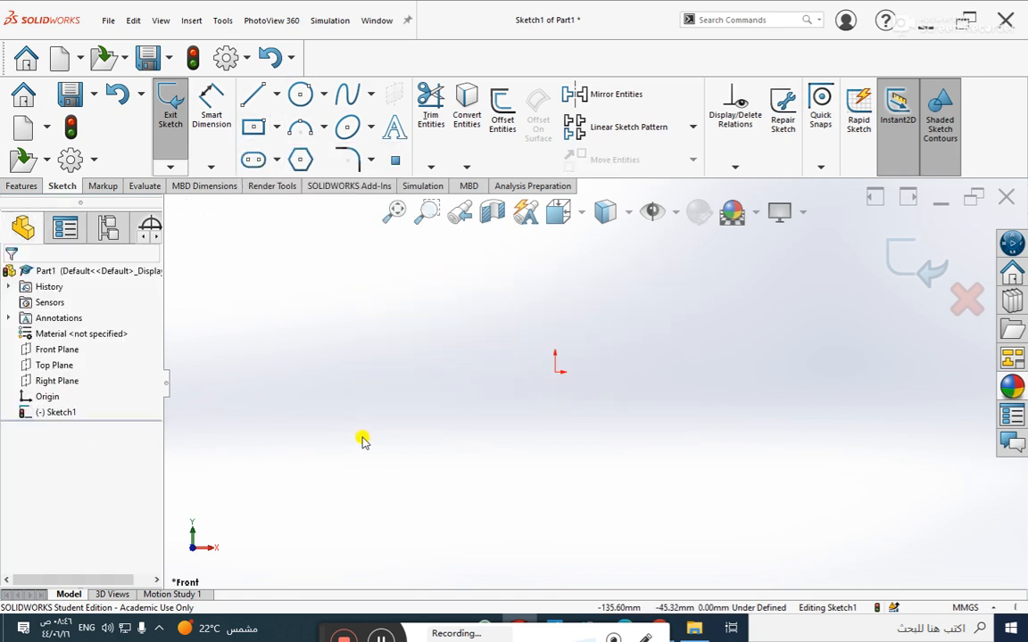
Draw a parallelogram from the origin with a horizontal base about 69 mm long and slanted sides about 95 mm long at about 70°
{"action": "left_click", "coordinate": [277, 131]}
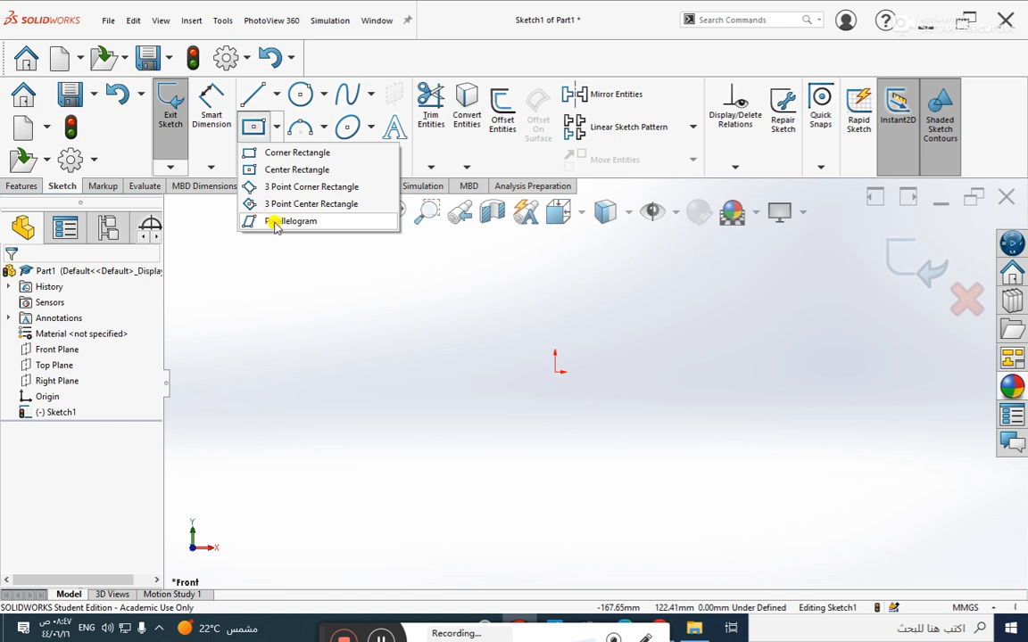
{"action": "left_click", "coordinate": [276, 223]}
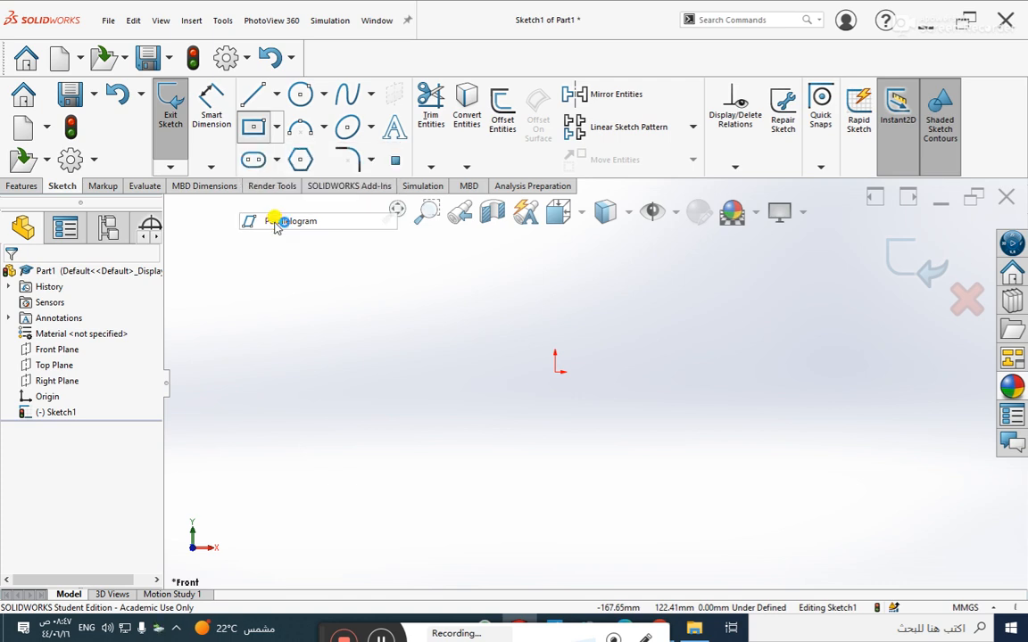
{"action": "left_click", "coordinate": [554, 373]}
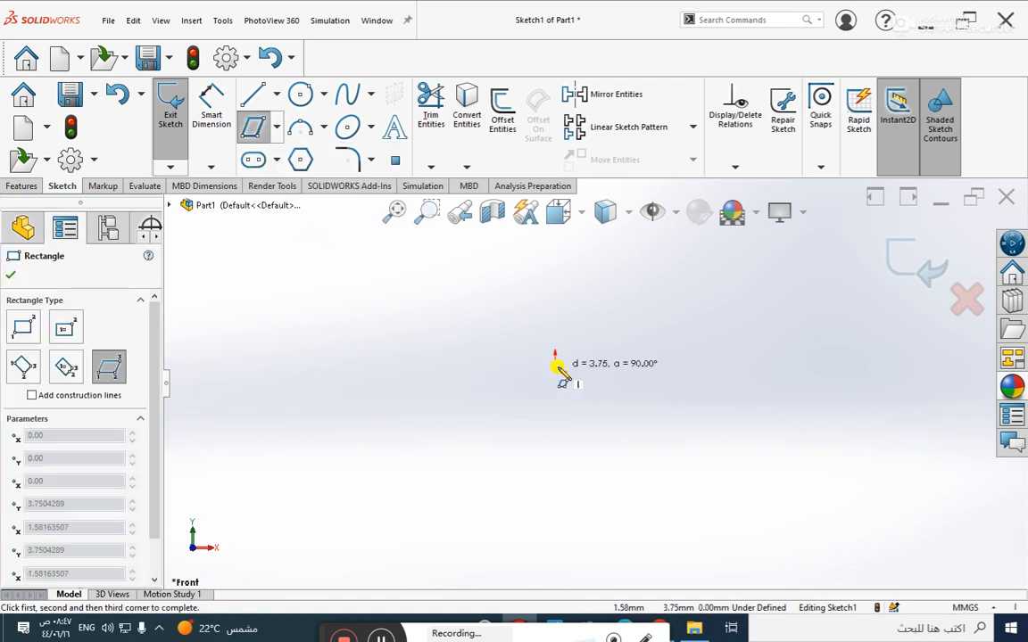
{"action": "left_click", "coordinate": [654, 372]}
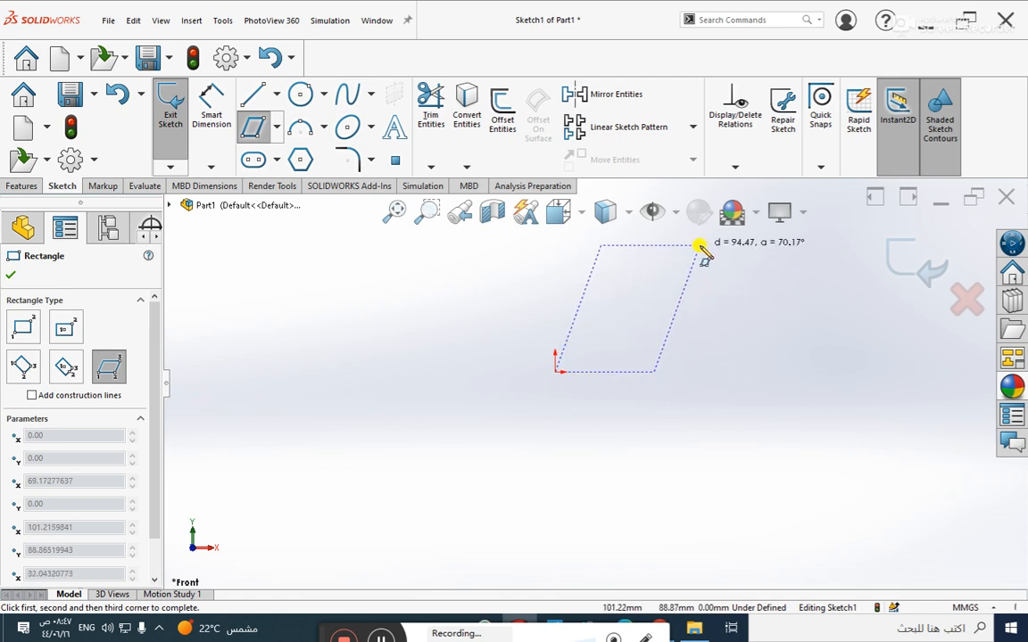
{"action": "left_click", "coordinate": [701, 247]}
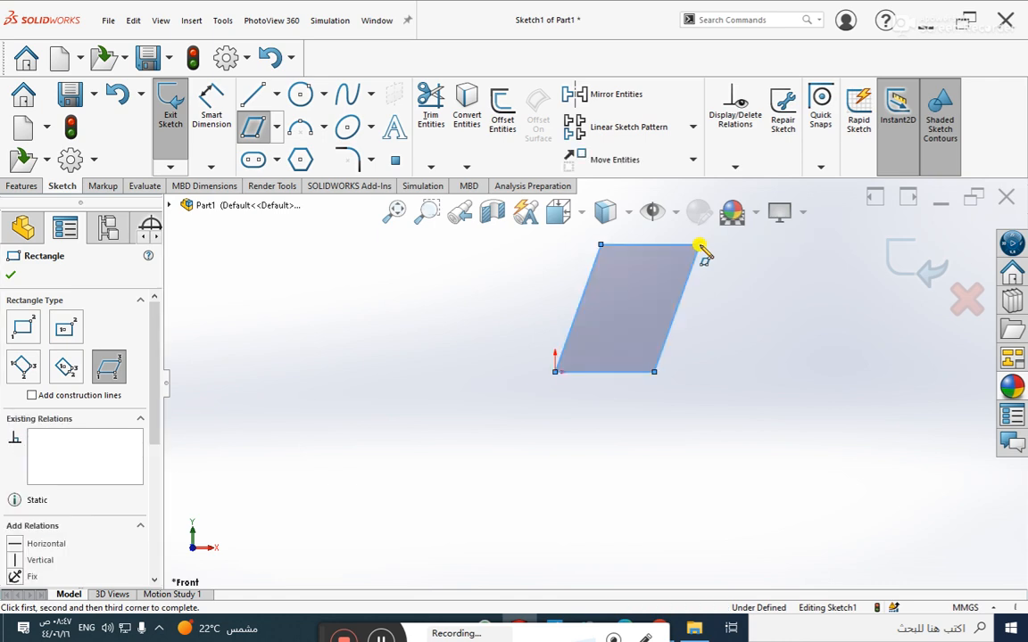
{"action": "key", "text": "Escape"}
Dimension the parallelogram's base and set its length to 70 mm
{"action": "left_click", "coordinate": [214, 109]}
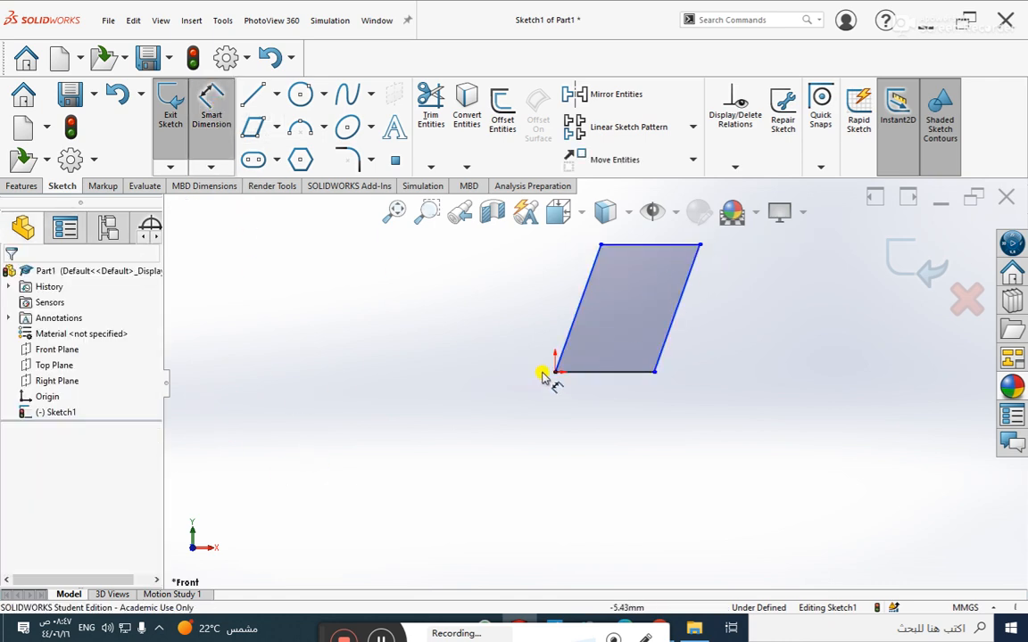
{"action": "left_click", "coordinate": [611, 372]}
{"action": "left_click", "coordinate": [593, 409]}
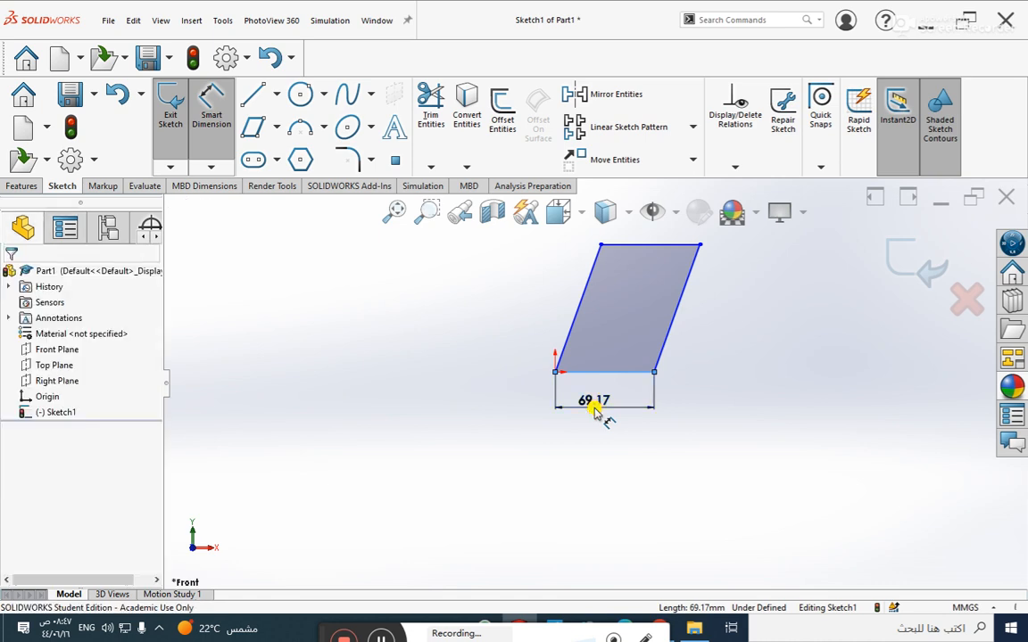
{"action": "type", "text": "70"}
{"action": "key", "text": "Return"}
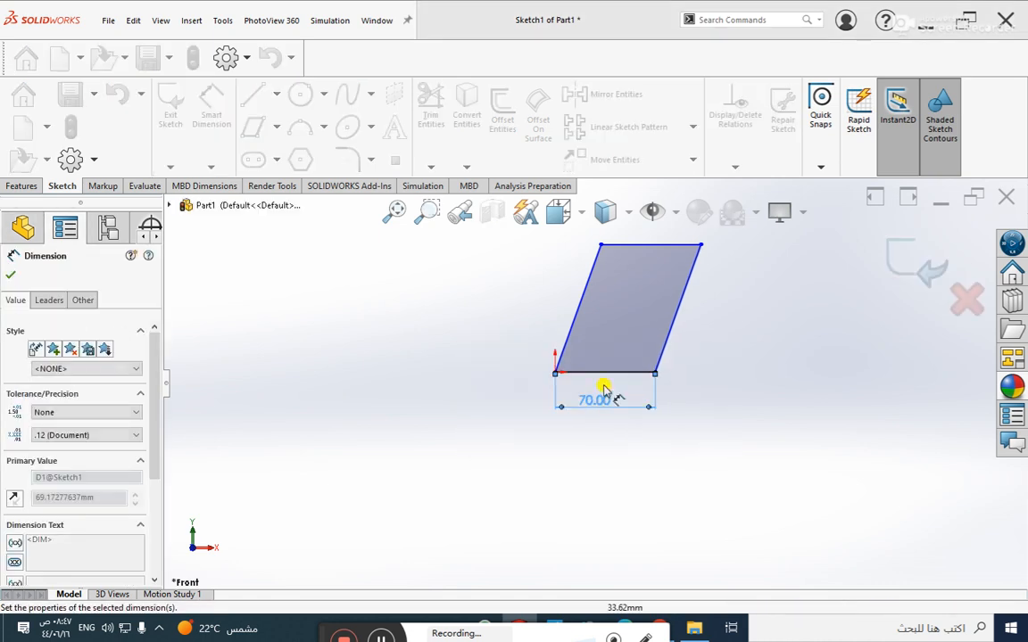
Add a vertical dimension to the parallelogram's right slanted side and set the height to 90 mm
{"action": "left_click_drag", "start_coordinate": [674, 270], "coordinate": [663, 317]}
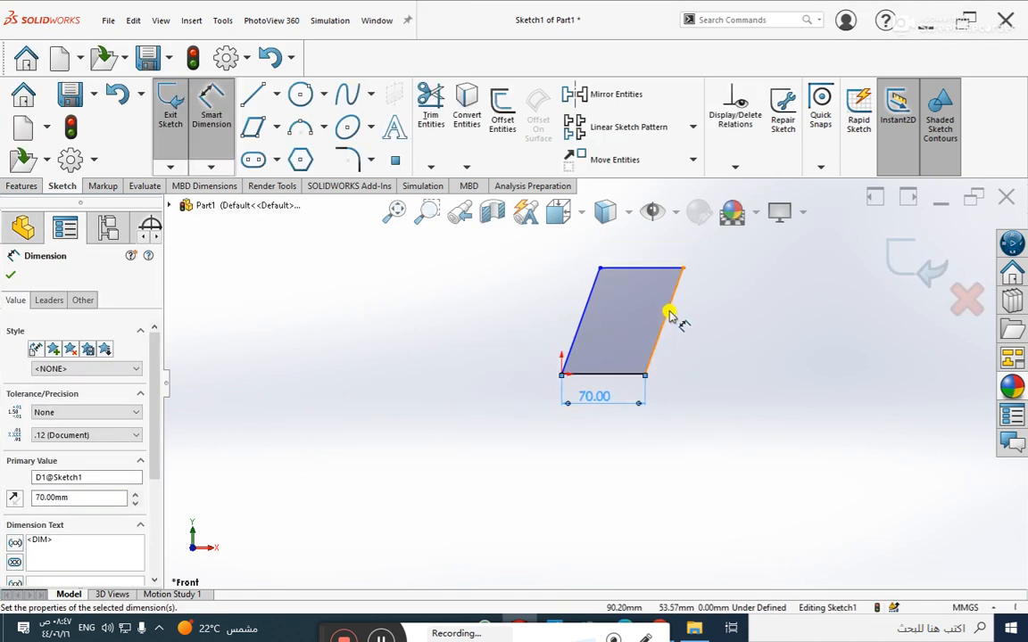
{"action": "left_click", "coordinate": [669, 311]}
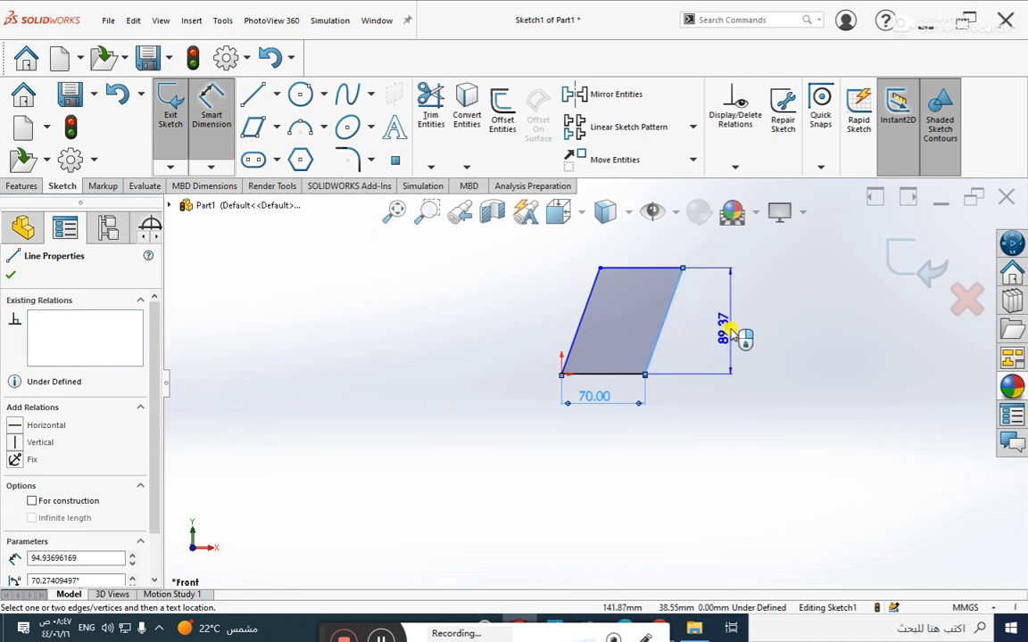
{"action": "left_click", "coordinate": [729, 332]}
{"action": "key", "text": "Return"}
{"action": "key", "text": "Escape"}
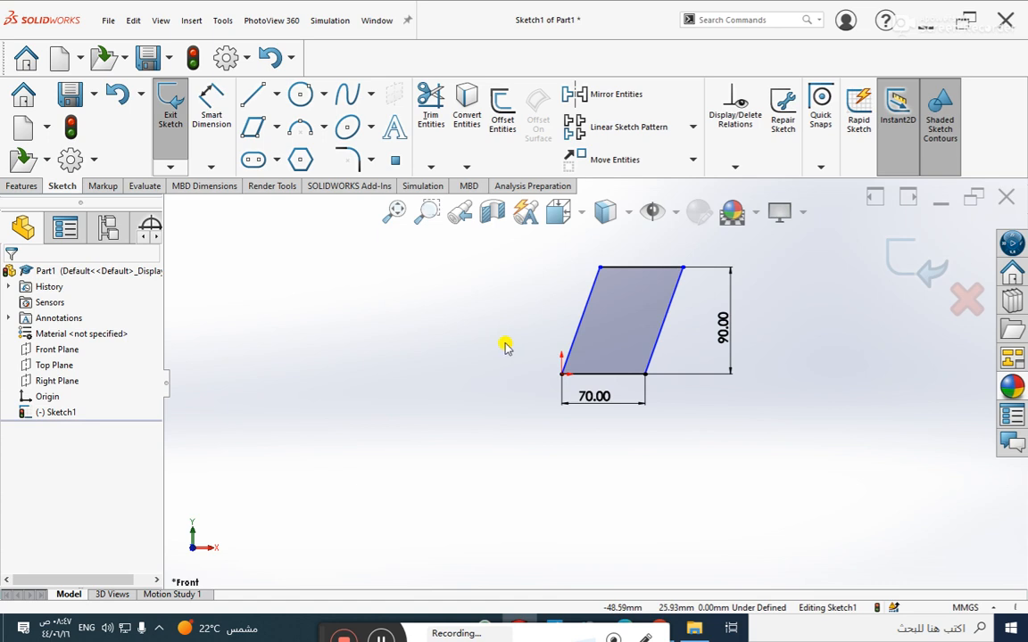
{"action": "mouse_move", "coordinate": [677, 278]}
{"action": "left_mouse_down"}
{"action": "mouse_move", "coordinate": [661, 314]}
{"action": "mouse_move", "coordinate": [640, 318]}
{"action": "left_mouse_up"}
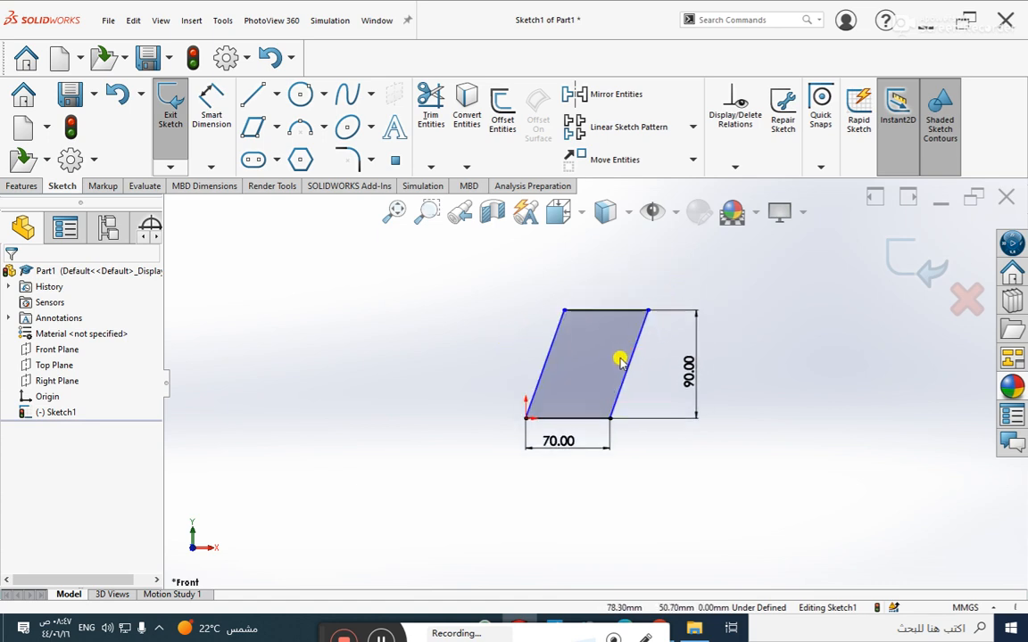
{"action": "scroll", "coordinate": [576, 424], "scroll_direction": "up", "scroll_amount": 1}
{"action": "scroll", "coordinate": [566, 426], "scroll_direction": "down", "scroll_amount": 1}
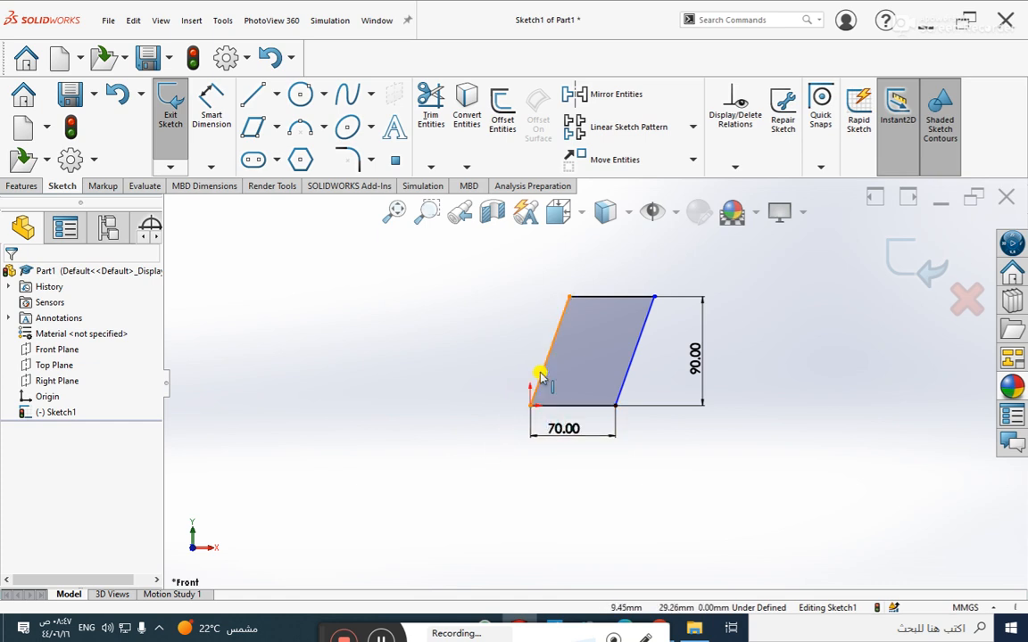
{"action": "scroll", "coordinate": [651, 316], "scroll_direction": "down", "scroll_amount": 1}
{"action": "scroll", "coordinate": [665, 315], "scroll_direction": "down", "scroll_amount": 1}
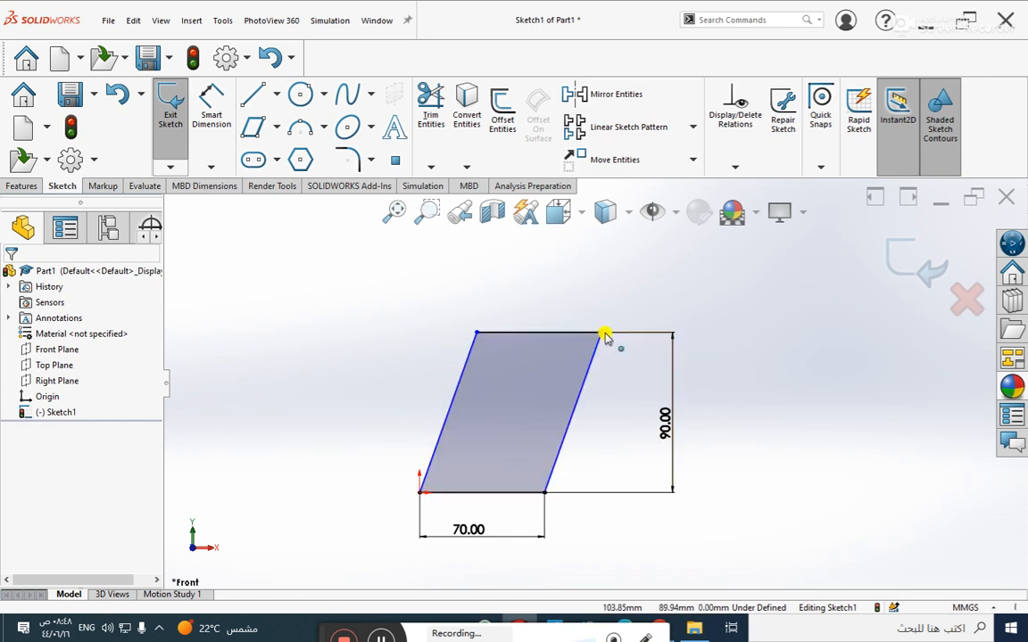
Add an angle dimension between the parallelogram's base and its right slanted side and set it to 110°
{"action": "left_click_drag", "start_coordinate": [602, 335], "coordinate": [605, 378]}
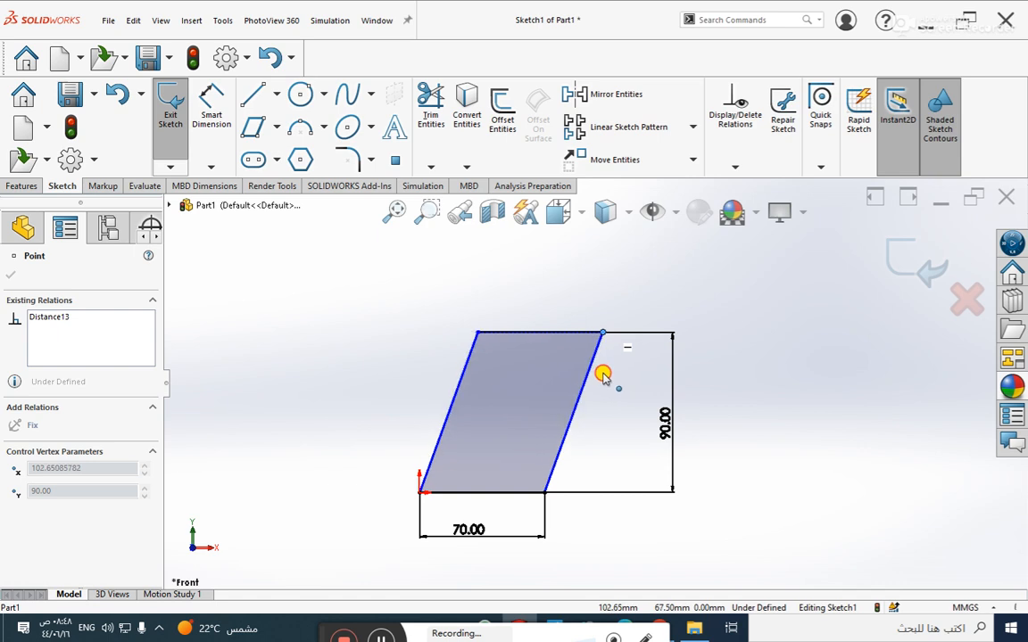
{"action": "left_click", "coordinate": [417, 354]}
{"action": "left_click", "coordinate": [212, 111]}
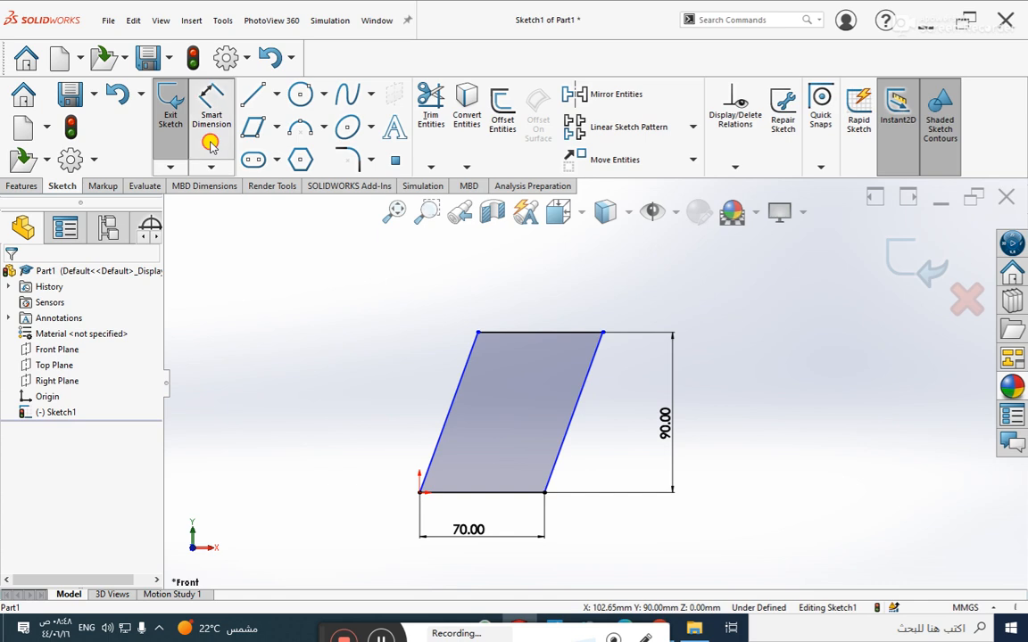
{"action": "left_click", "coordinate": [559, 457]}
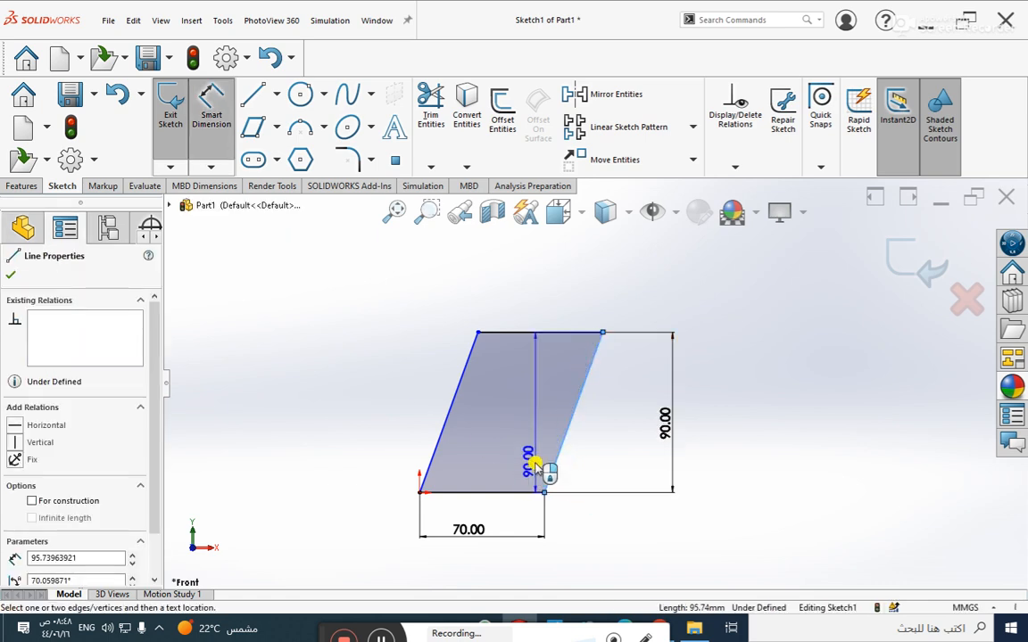
{"action": "left_click", "coordinate": [512, 491]}
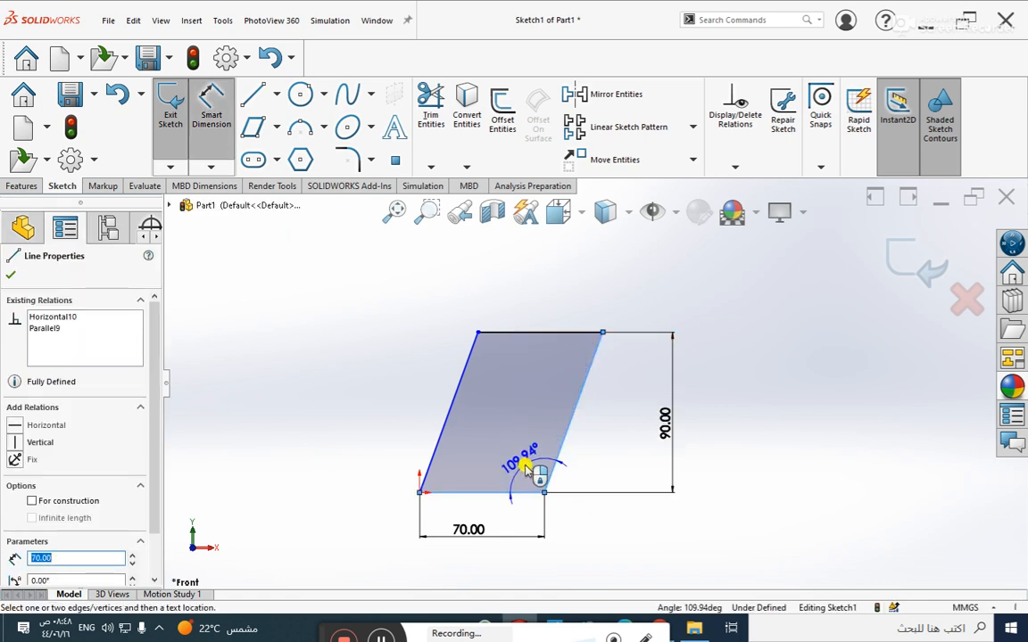
{"action": "left_click", "coordinate": [527, 461]}
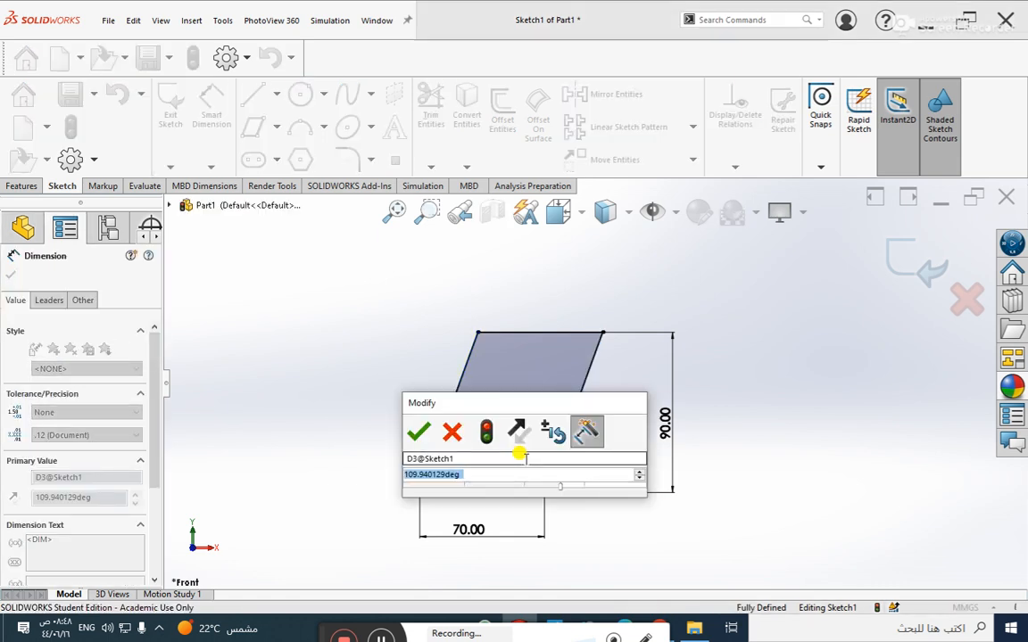
{"action": "type", "text": "110"}
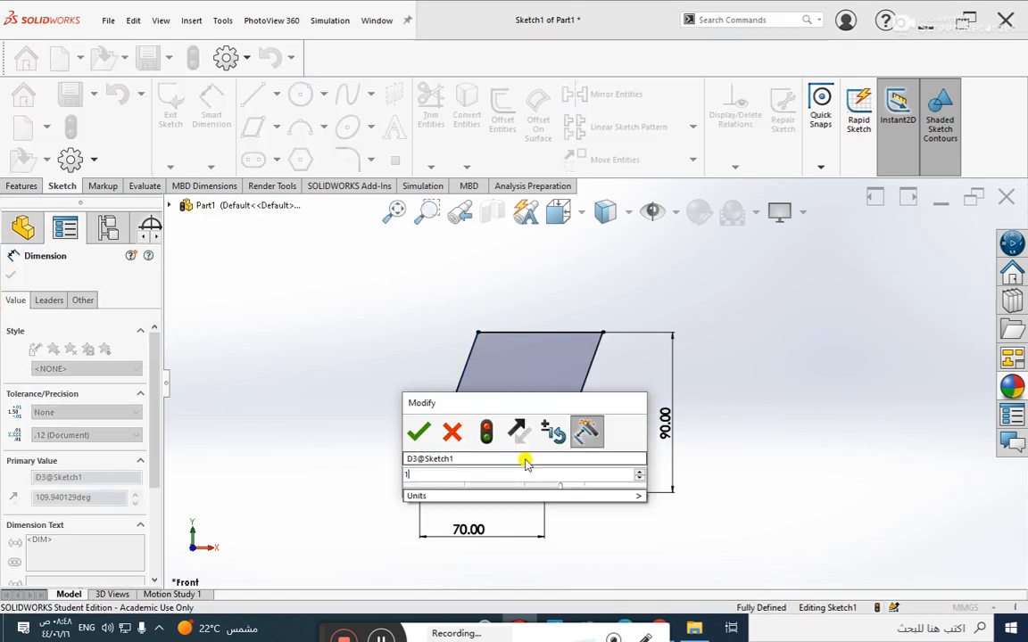
{"action": "left_click", "coordinate": [419, 433]}
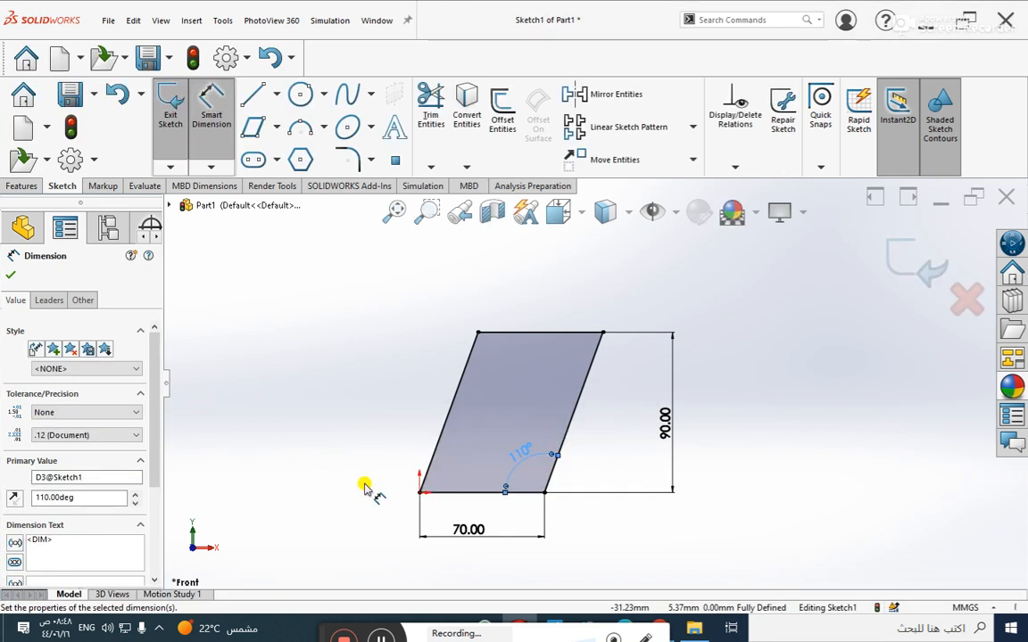
{"action": "left_click", "coordinate": [364, 487]}
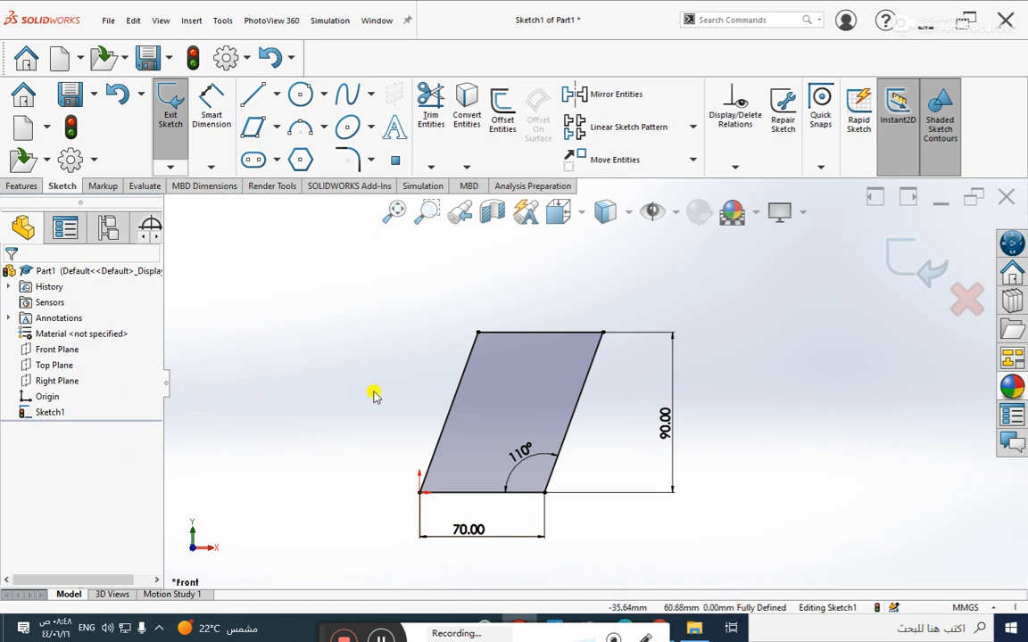
Delete the parallelogram together with its length, height and angle dimensions
{"action": "left_click", "coordinate": [276, 128]}
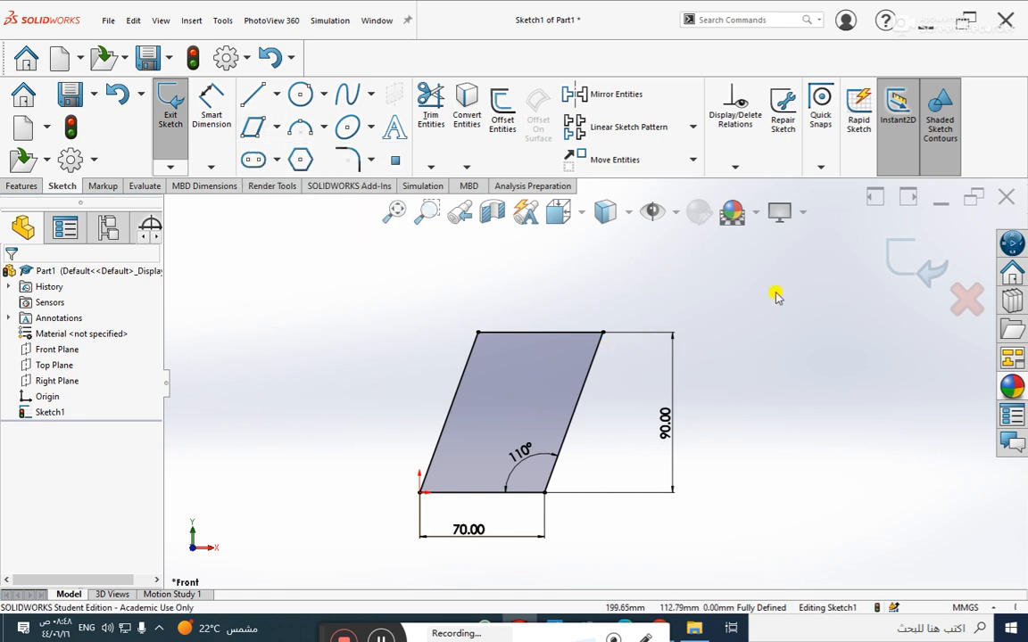
{"action": "mouse_move", "coordinate": [773, 290]}
{"action": "left_mouse_down"}
{"action": "mouse_move", "coordinate": [434, 436]}
{"action": "mouse_move", "coordinate": [371, 557]}
{"action": "mouse_move", "coordinate": [360, 546]}
{"action": "mouse_move", "coordinate": [359, 571]}
{"action": "left_mouse_up"}
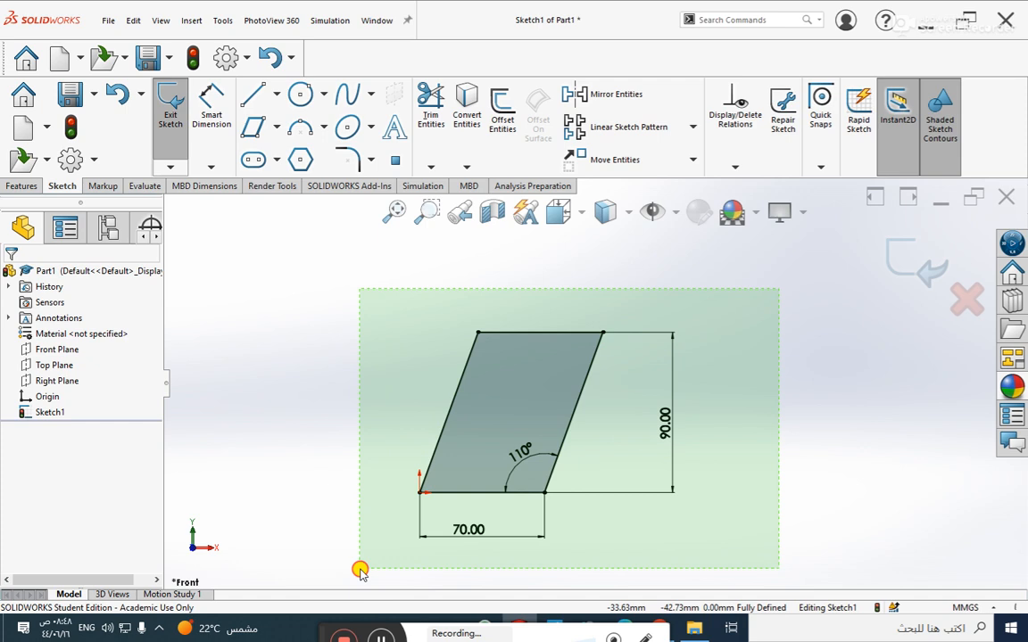
{"action": "left_click_drag", "start_coordinate": [359, 571], "coordinate": [360, 571]}
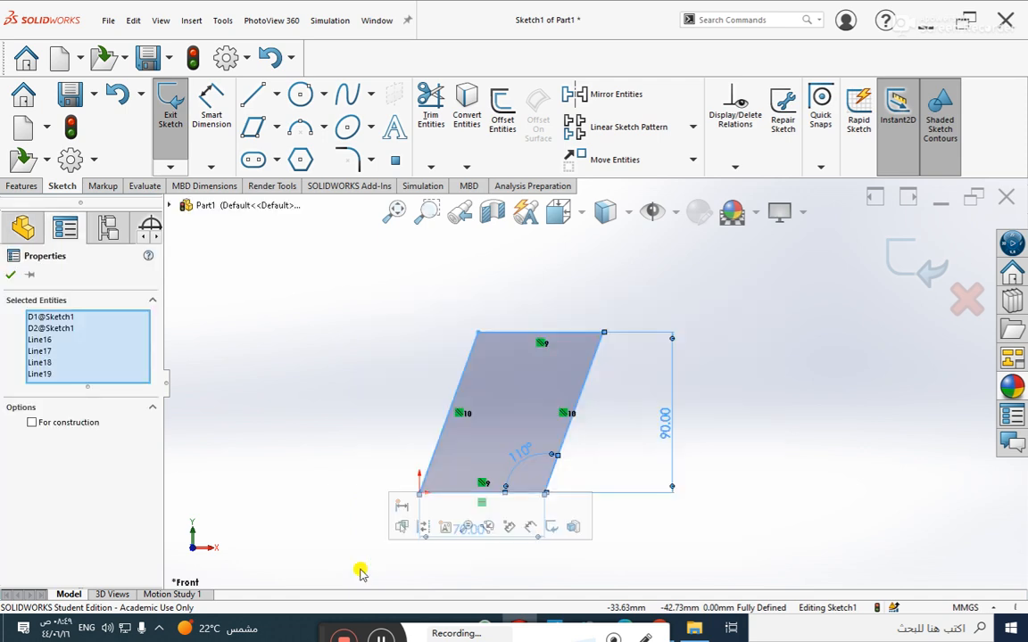
{"action": "key", "text": "Delete"}
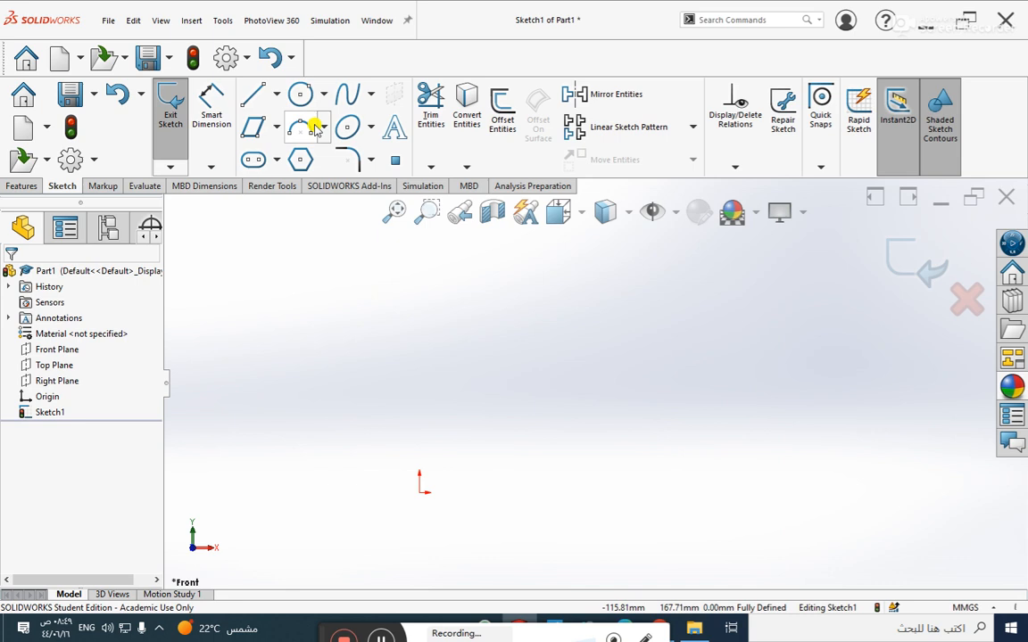
Draw a downward-bulging 3 Point Arc from the origin to a point up and to the right, with a radius of about 90 mm
{"action": "scroll", "coordinate": [406, 509], "scroll_direction": "down", "scroll_amount": 3}
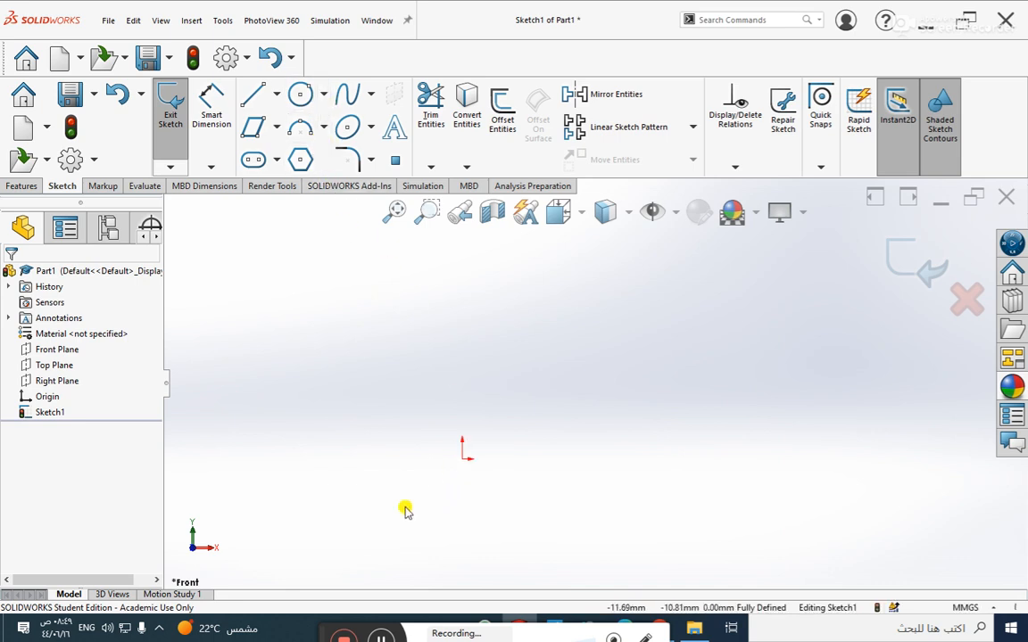
{"action": "left_click", "coordinate": [324, 128]}
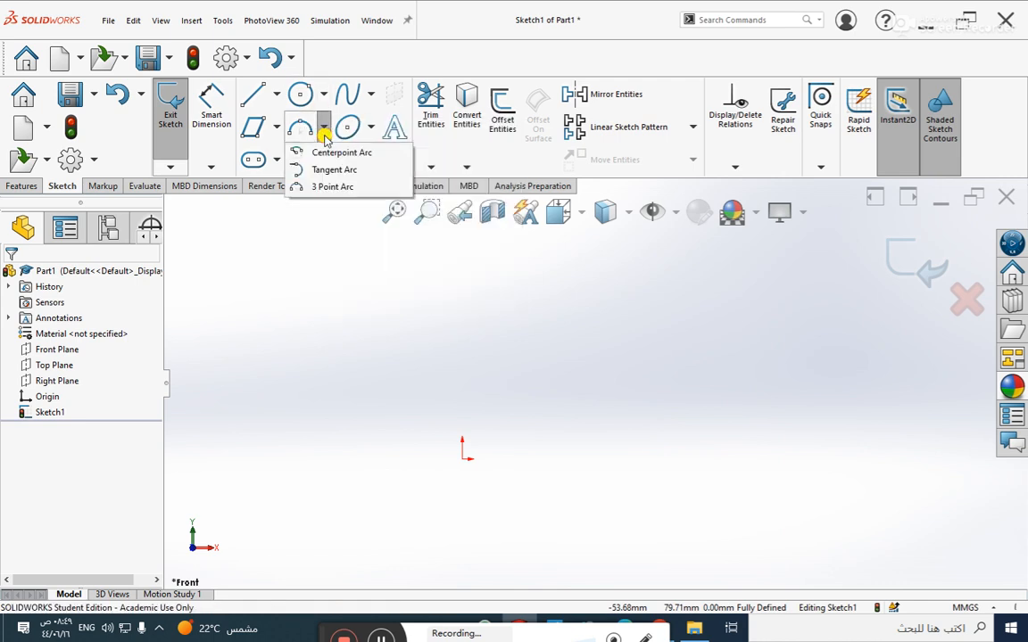
{"action": "left_click", "coordinate": [326, 190]}
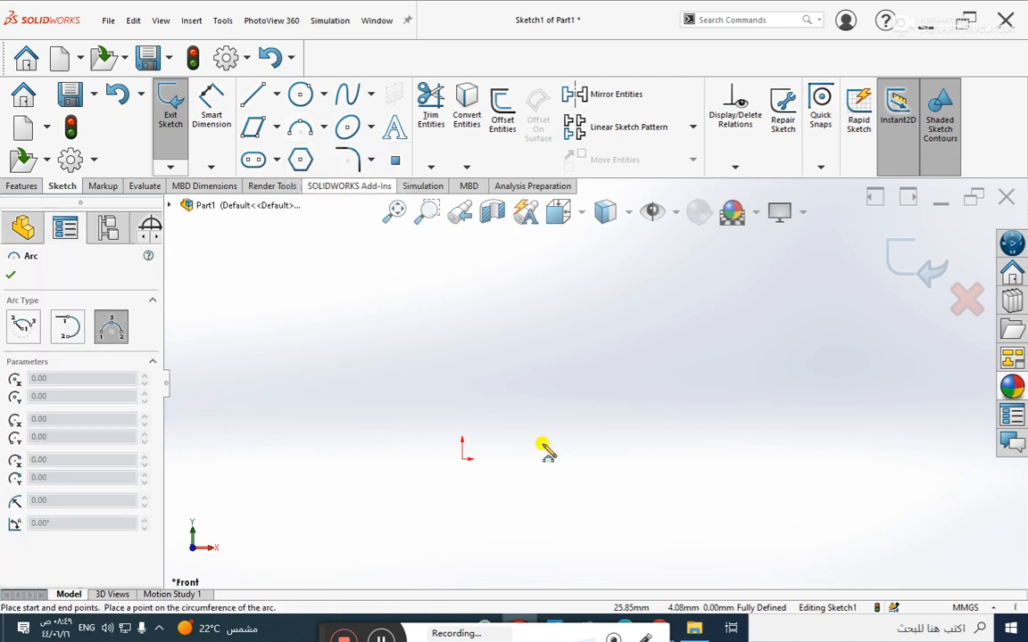
{"action": "left_click", "coordinate": [463, 458]}
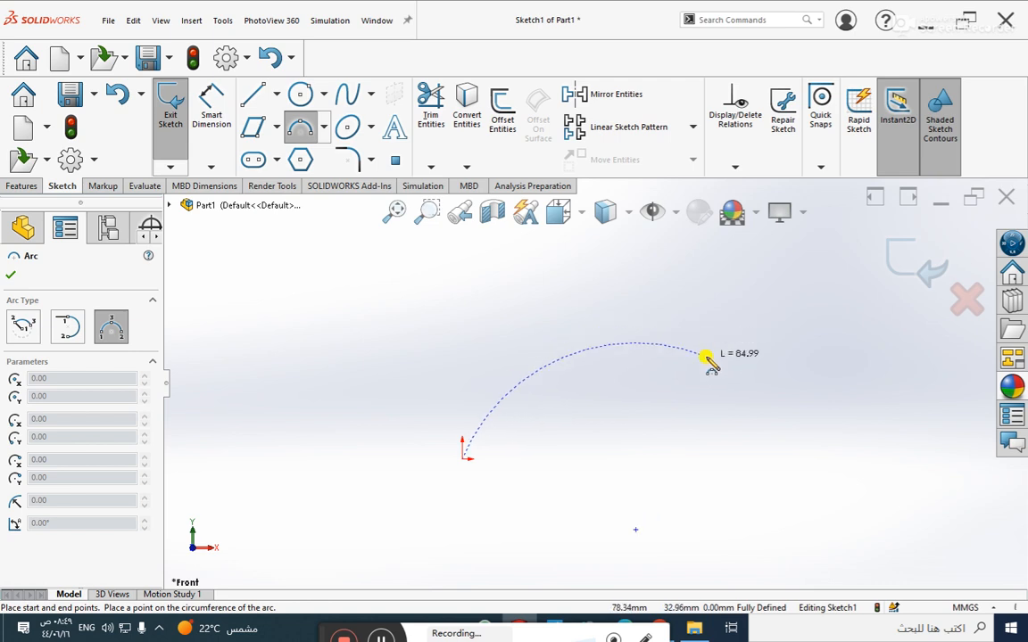
{"action": "left_click", "coordinate": [705, 346]}
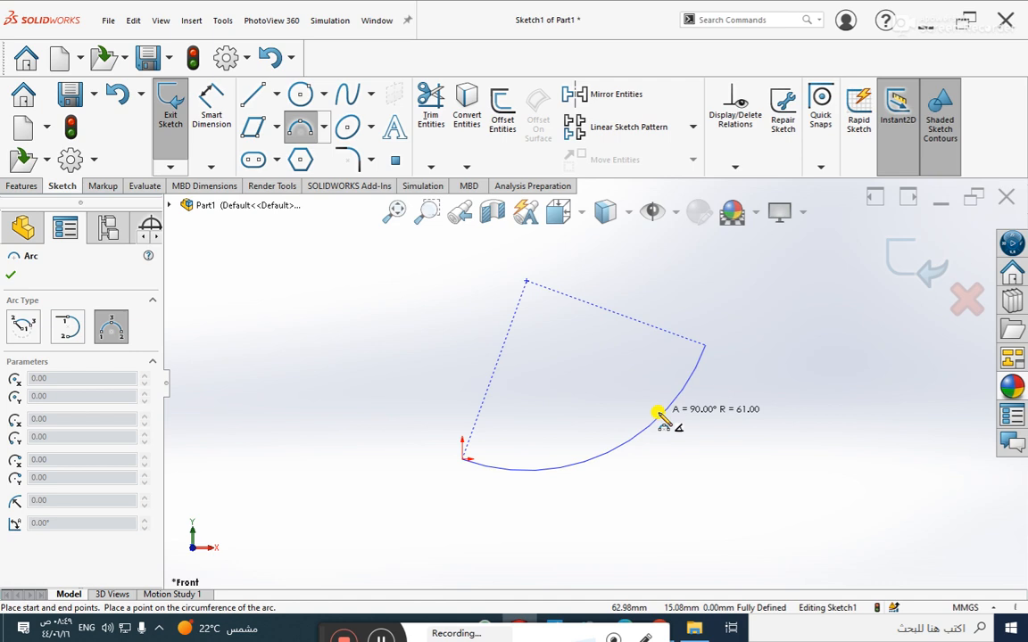
{"action": "left_click", "coordinate": [659, 406]}
{"action": "key", "text": "Escape"}
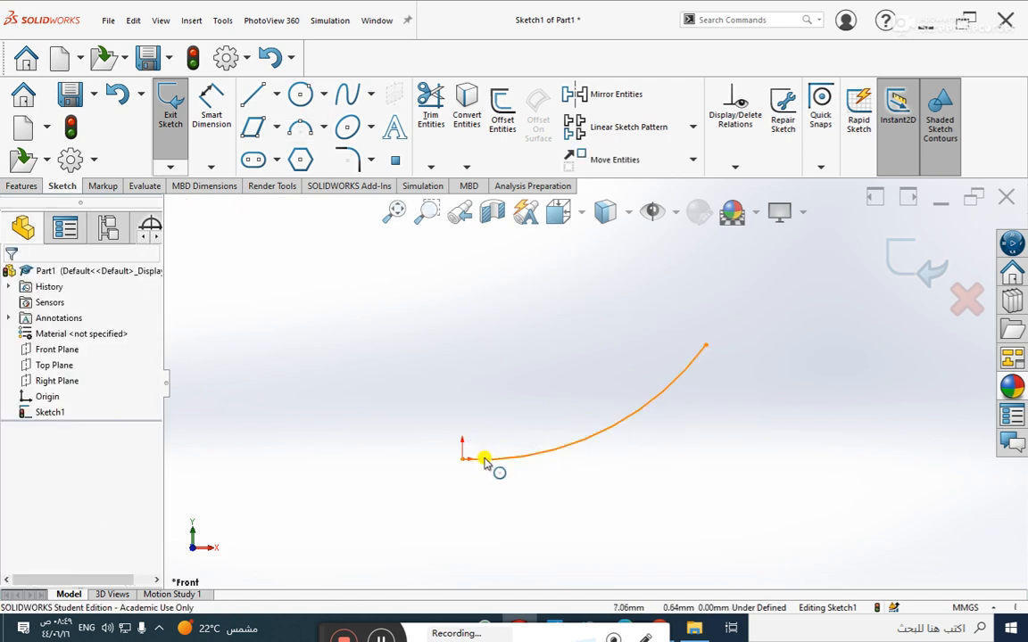
Add a radius dimension to the arc and set it to 90 mm
{"action": "left_click", "coordinate": [211, 107]}
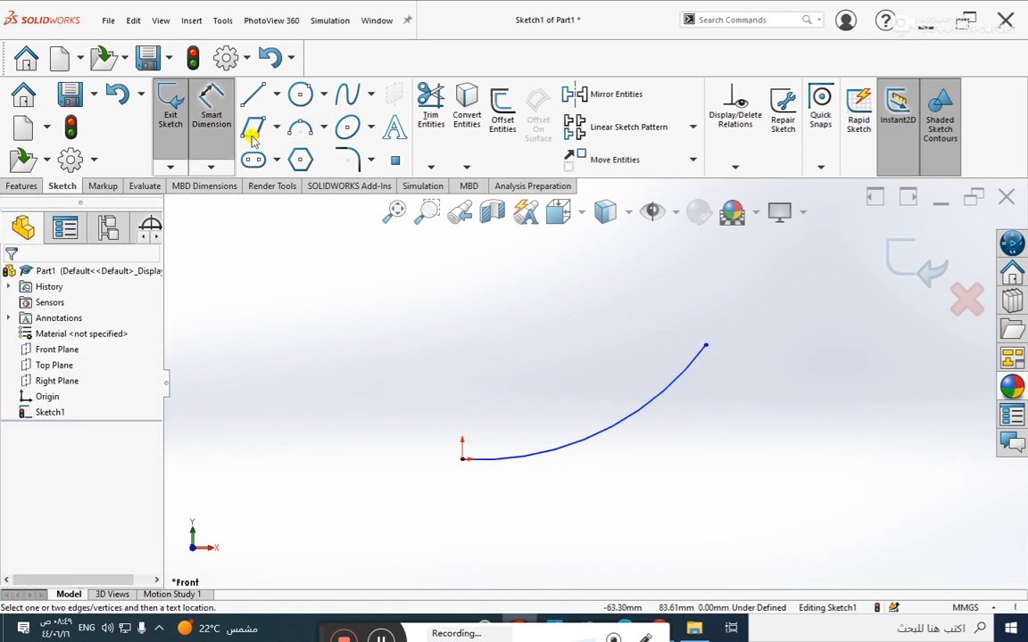
{"action": "left_click", "coordinate": [651, 393]}
{"action": "left_click", "coordinate": [608, 380]}
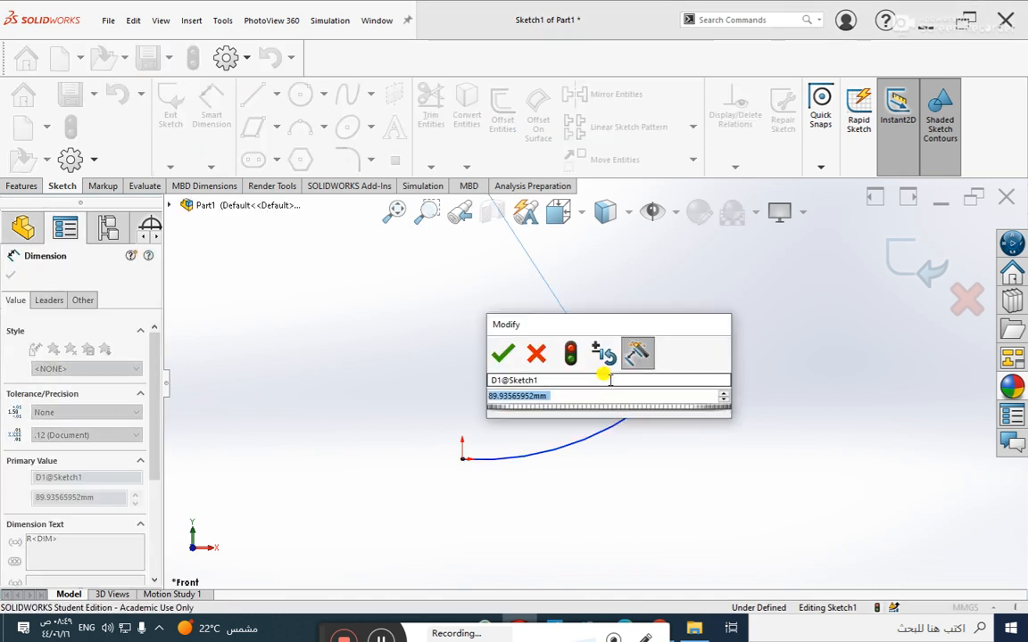
{"action": "type", "text": "90"}
{"action": "key", "text": "Return"}
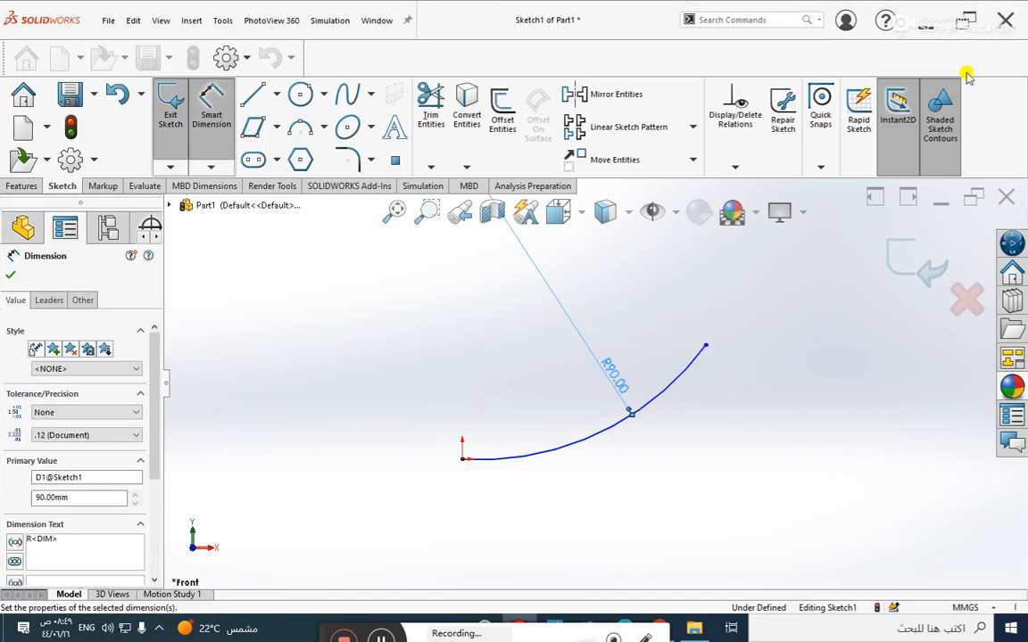
{"action": "key", "text": "Escape"}
Add a horizontal dimension between the arc's two endpoints and set it to 80 mm
{"action": "left_click", "coordinate": [215, 109]}
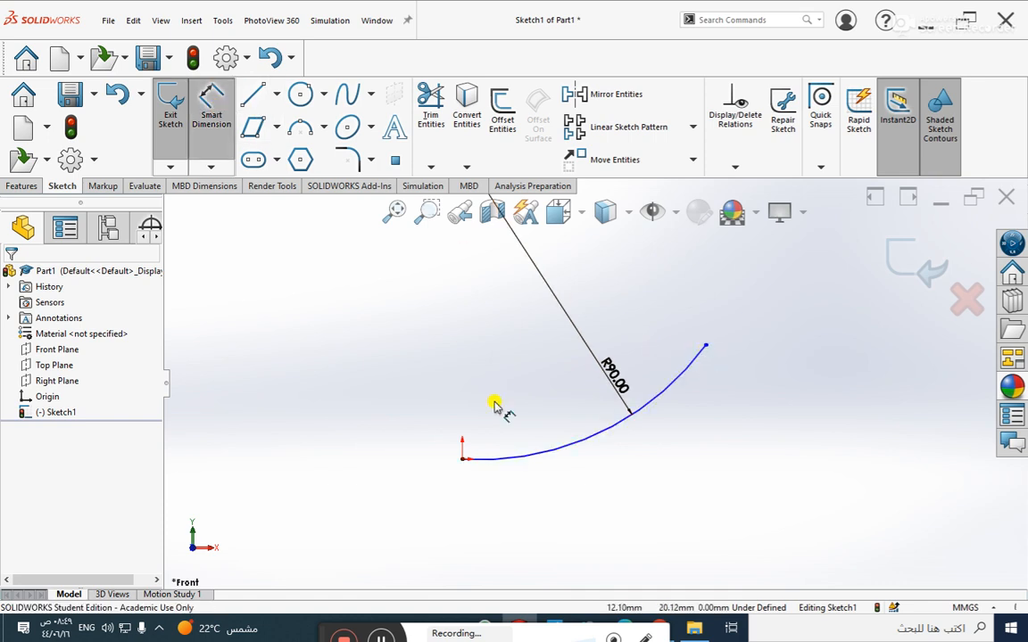
{"action": "left_click", "coordinate": [703, 349]}
{"action": "left_click", "coordinate": [464, 459]}
{"action": "left_click", "coordinate": [576, 283]}
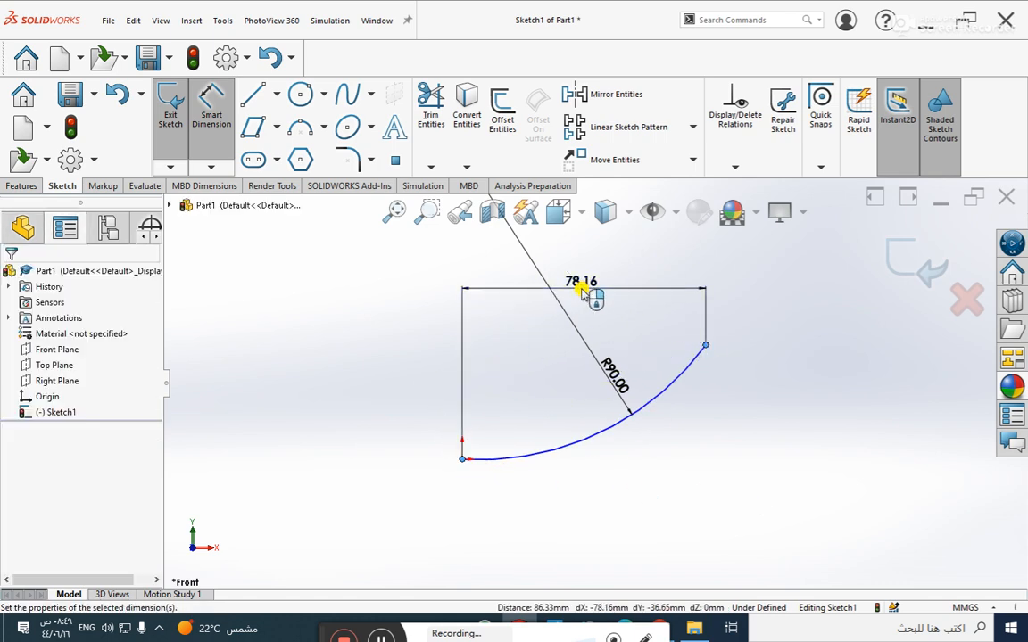
{"action": "type", "text": "80"}
{"action": "key", "text": "Return"}
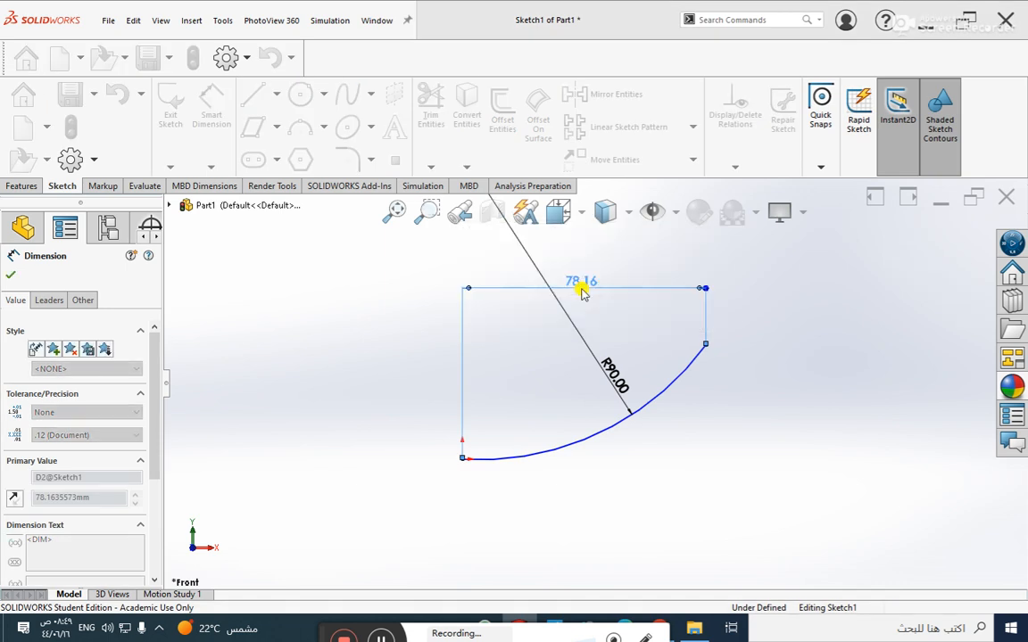
Add a vertical dimension between the arc's two endpoints and set it to 35 mm
{"action": "left_click", "coordinate": [711, 348]}
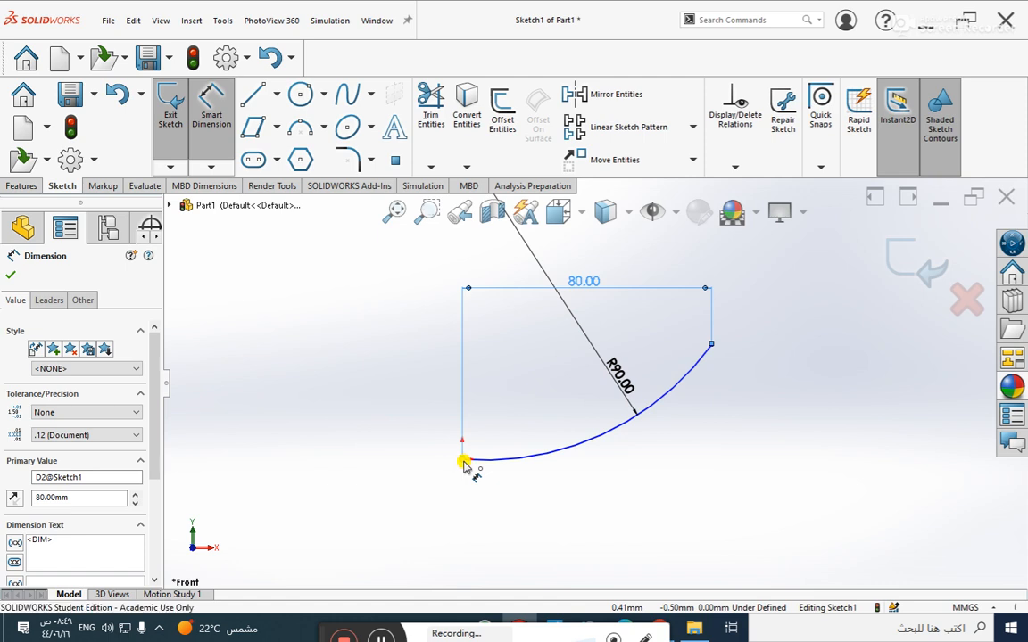
{"action": "left_click", "coordinate": [464, 460]}
{"action": "left_click", "coordinate": [711, 348]}
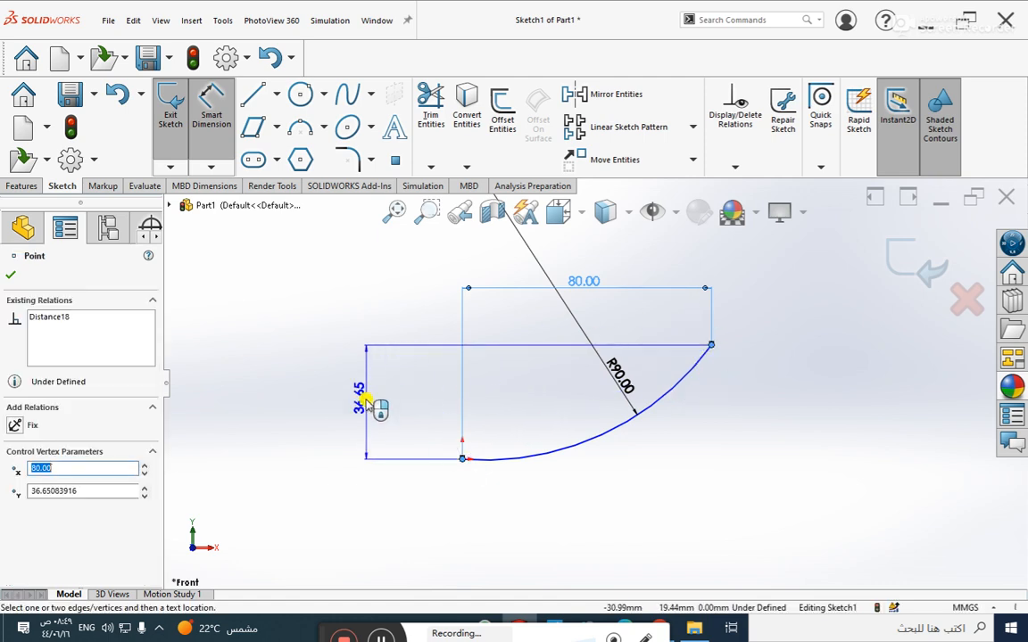
{"action": "left_click", "coordinate": [366, 404]}
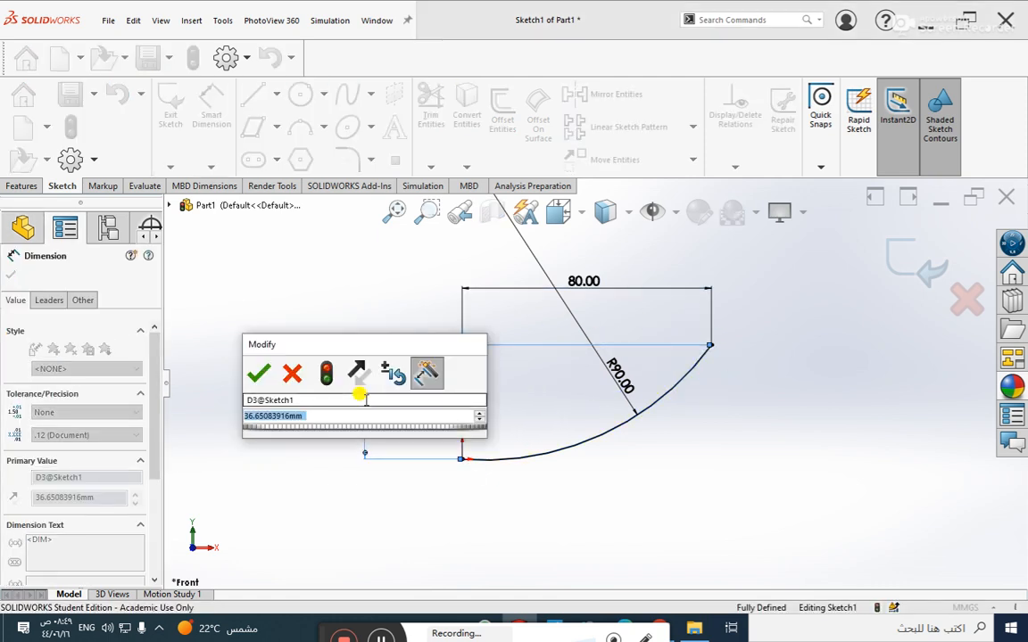
{"action": "type", "text": "35"}
{"action": "key", "text": "Return"}
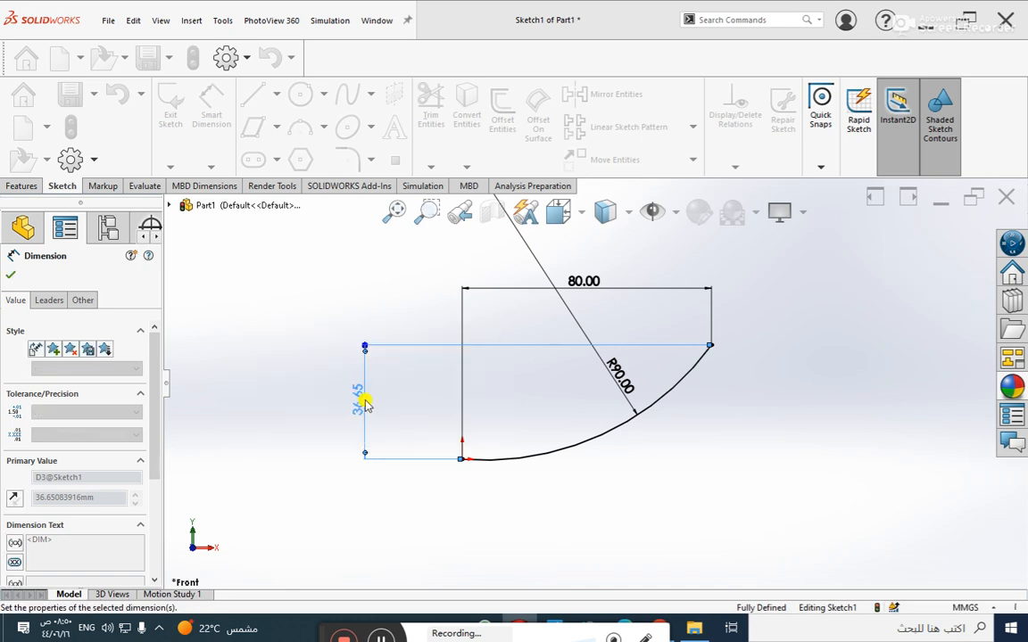
{"action": "key", "text": "Escape"}
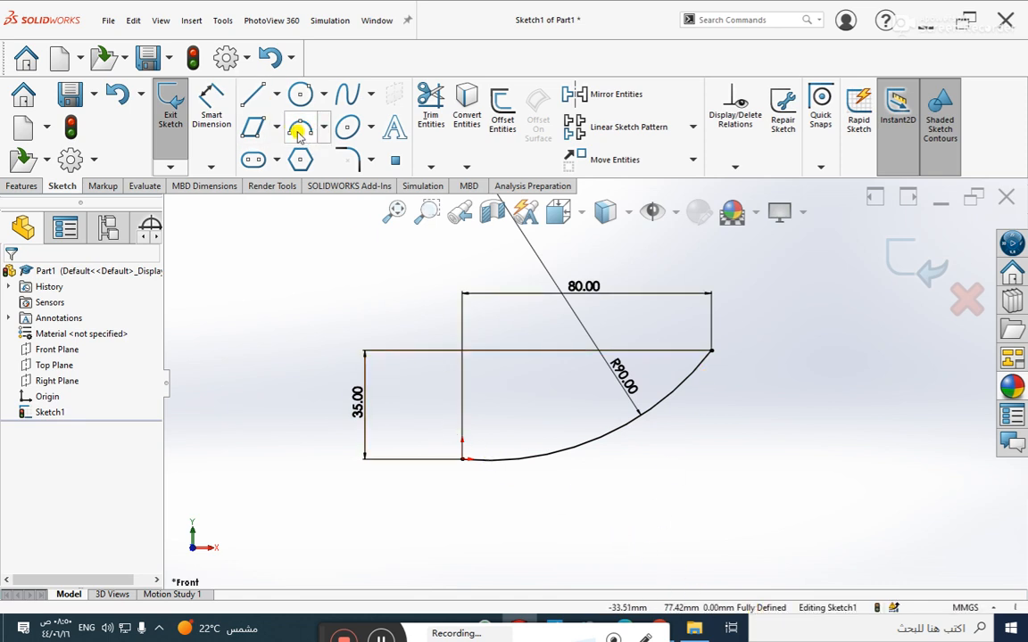
Delete the arc together with its radius, horizontal and vertical dimensions
{"action": "left_click", "coordinate": [325, 131]}
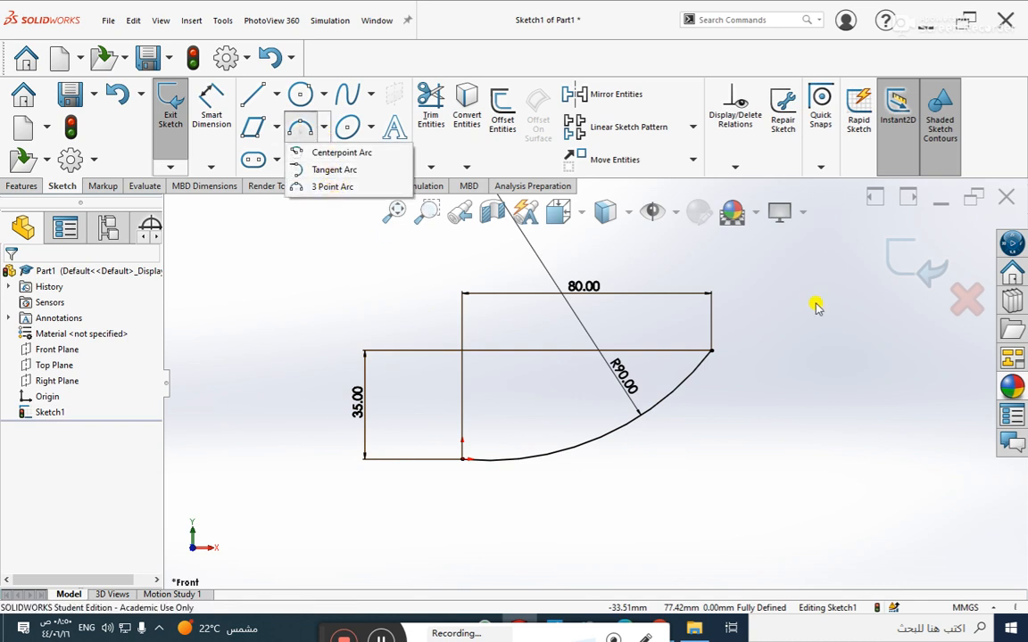
{"action": "left_click_drag", "start_coordinate": [806, 259], "coordinate": [302, 504]}
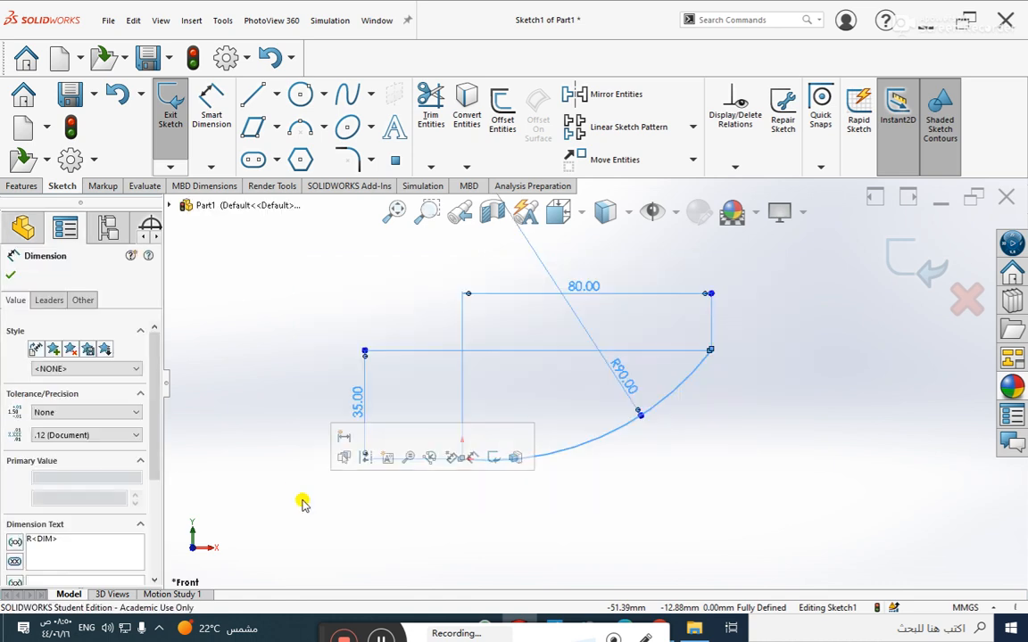
{"action": "key", "text": "Delete"}
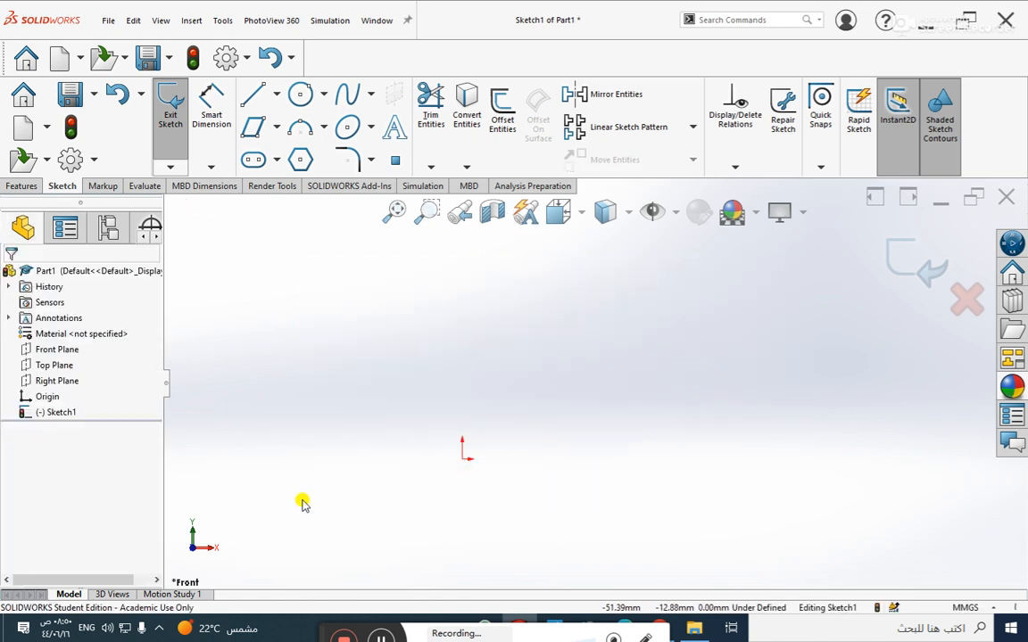
Draw a six-sided polygon centred on the origin with an inscribed circle about 77 mm in diameter and one vertex directly above the centre
{"action": "left_click", "coordinate": [301, 161]}
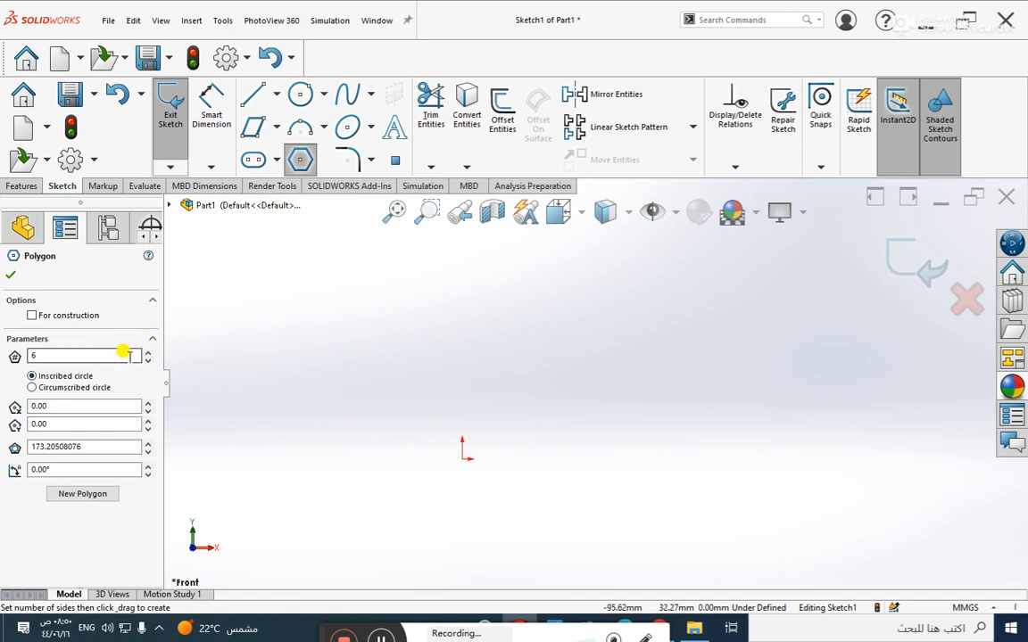
{"action": "double_click", "coordinate": [46, 354]}
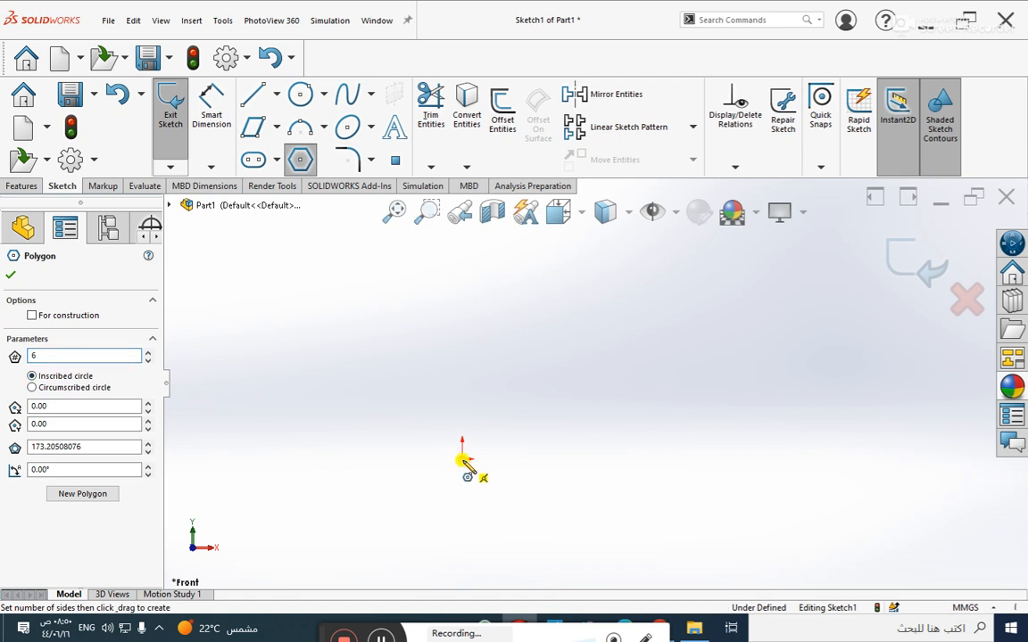
{"action": "left_click", "coordinate": [463, 460]}
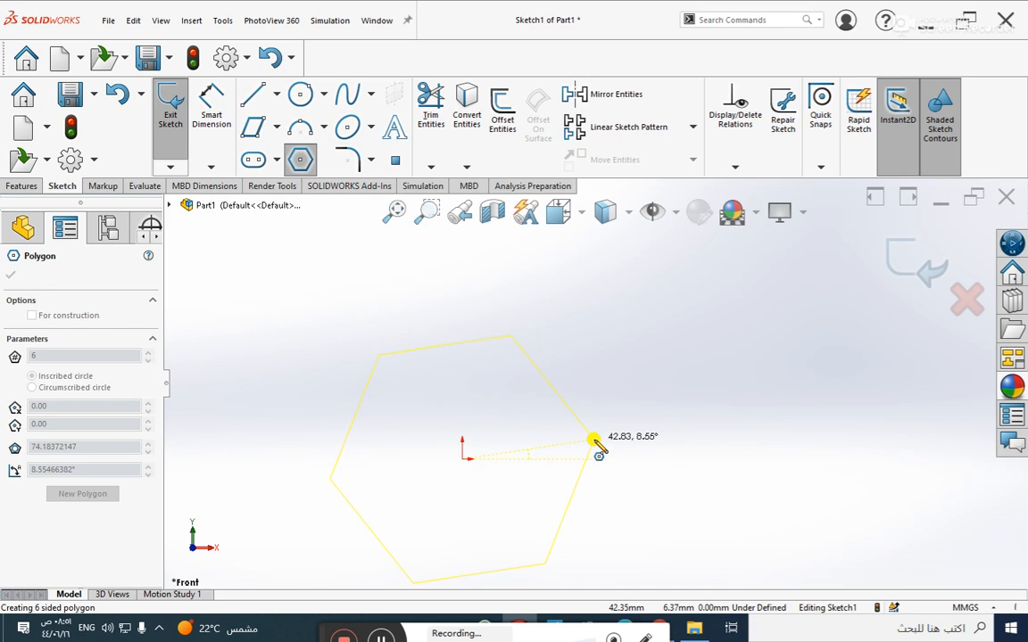
{"action": "left_click", "coordinate": [462, 323]}
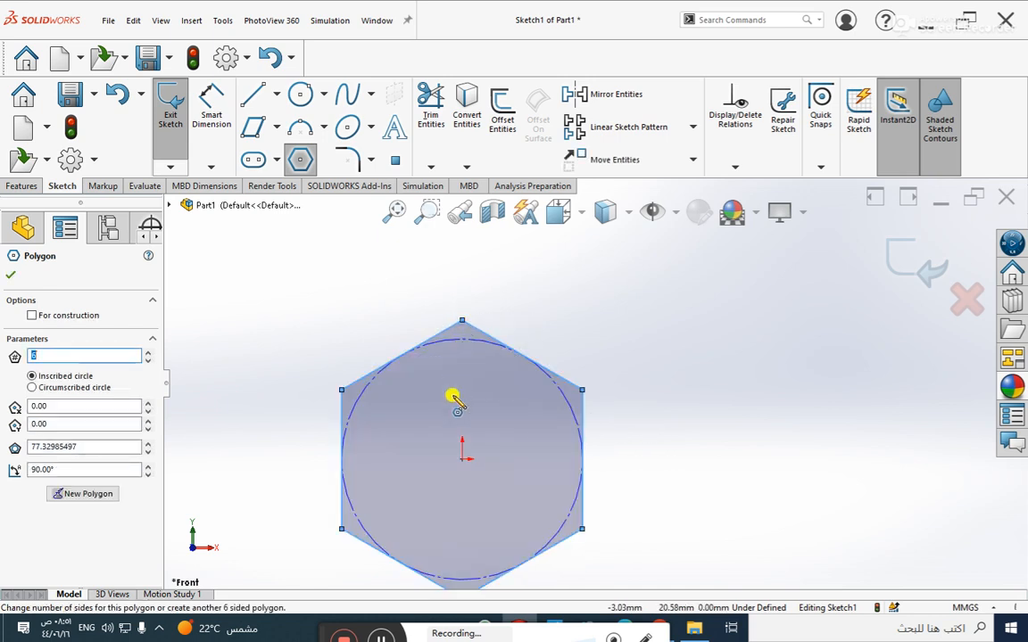
{"action": "key", "text": "Escape"}
Dimension the hexagon's left vertical side and set its length to 45 mm
{"action": "left_click", "coordinate": [210, 130]}
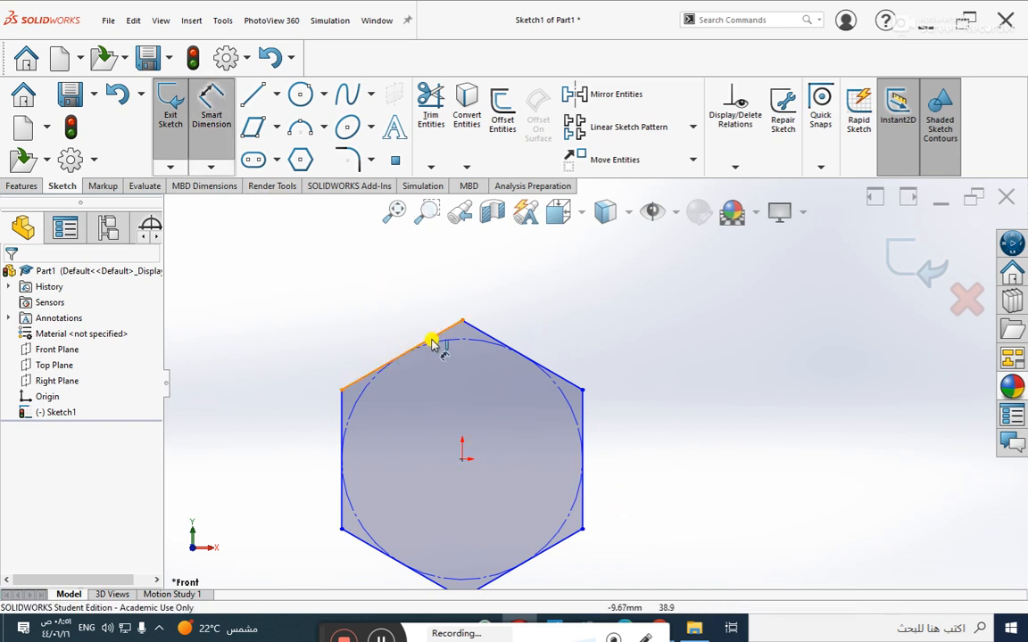
{"action": "left_click", "coordinate": [342, 426]}
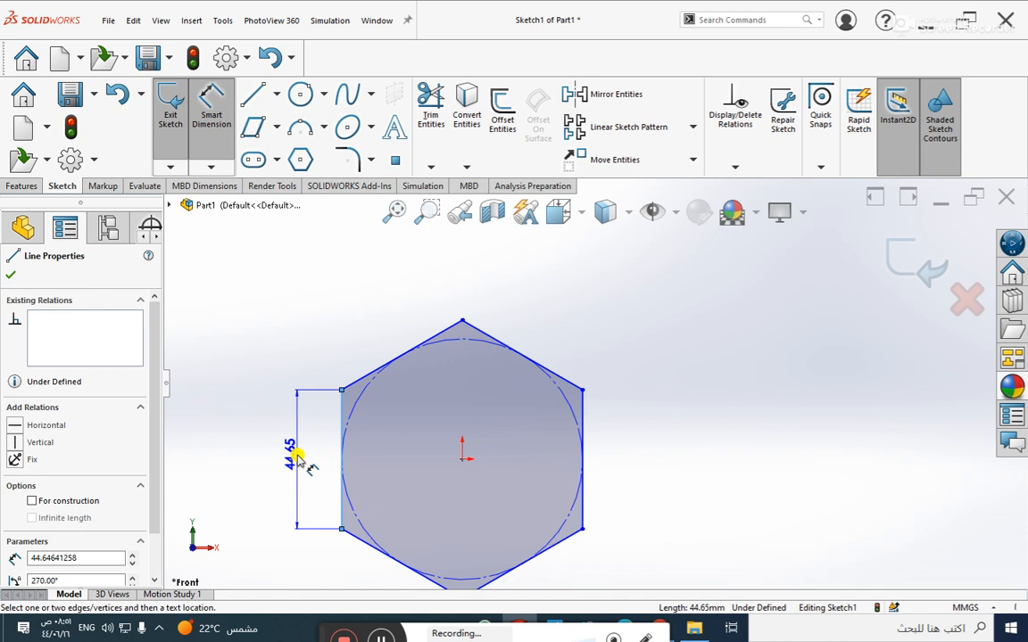
{"action": "left_click", "coordinate": [297, 460]}
{"action": "type", "text": "45"}
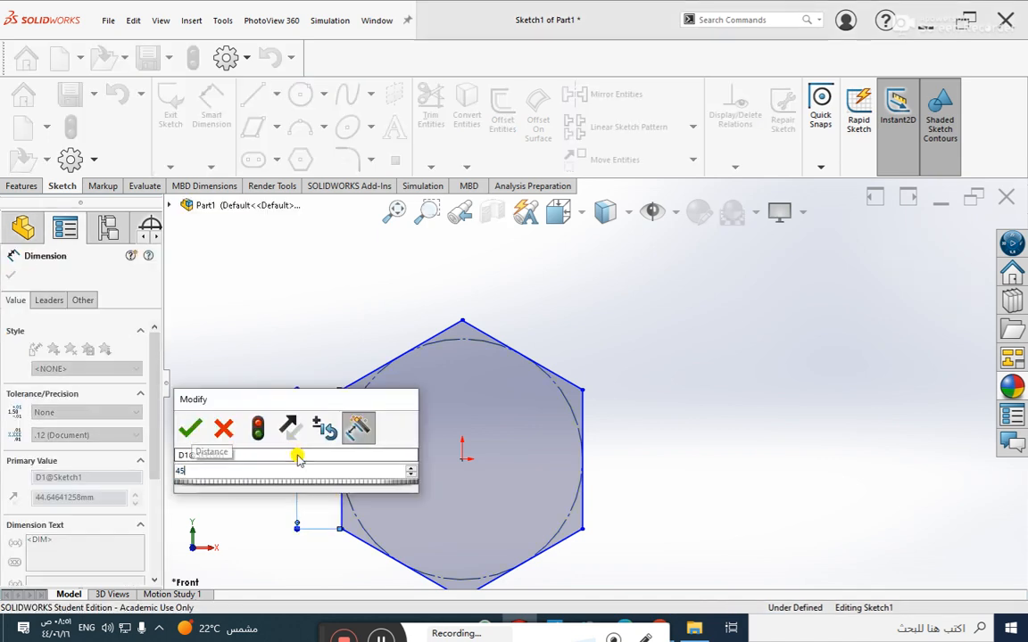
{"action": "key", "text": "Return"}
{"action": "key", "text": "Escape"}
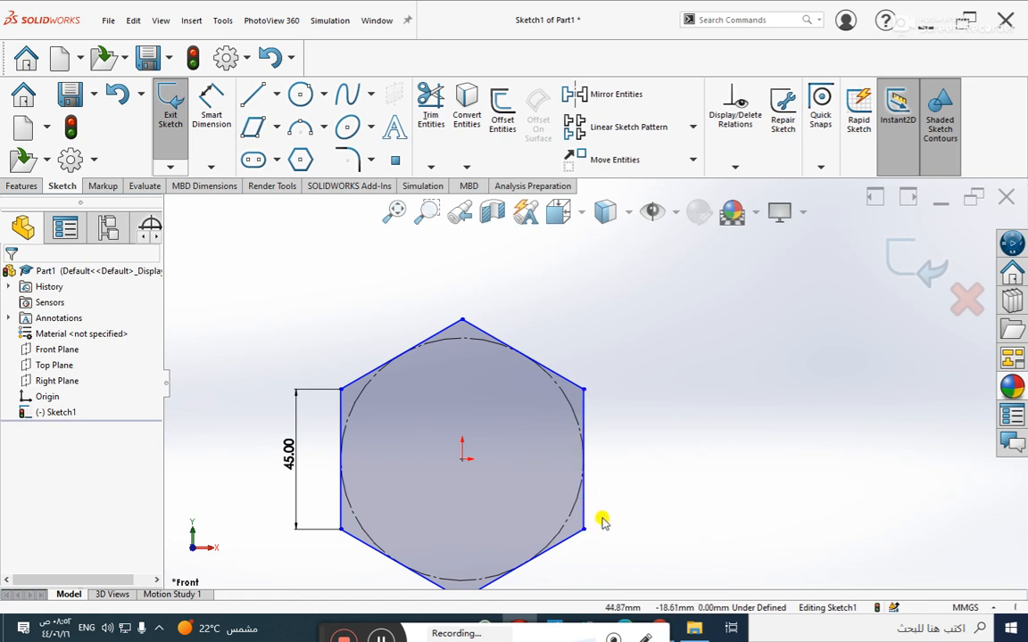
Try a vertical relation between the hexagon's top vertex and its centre point, and undo it
{"action": "scroll", "coordinate": [576, 568], "scroll_direction": "up", "scroll_amount": 2}
{"action": "scroll", "coordinate": [596, 495], "scroll_direction": "down", "scroll_amount": 1}
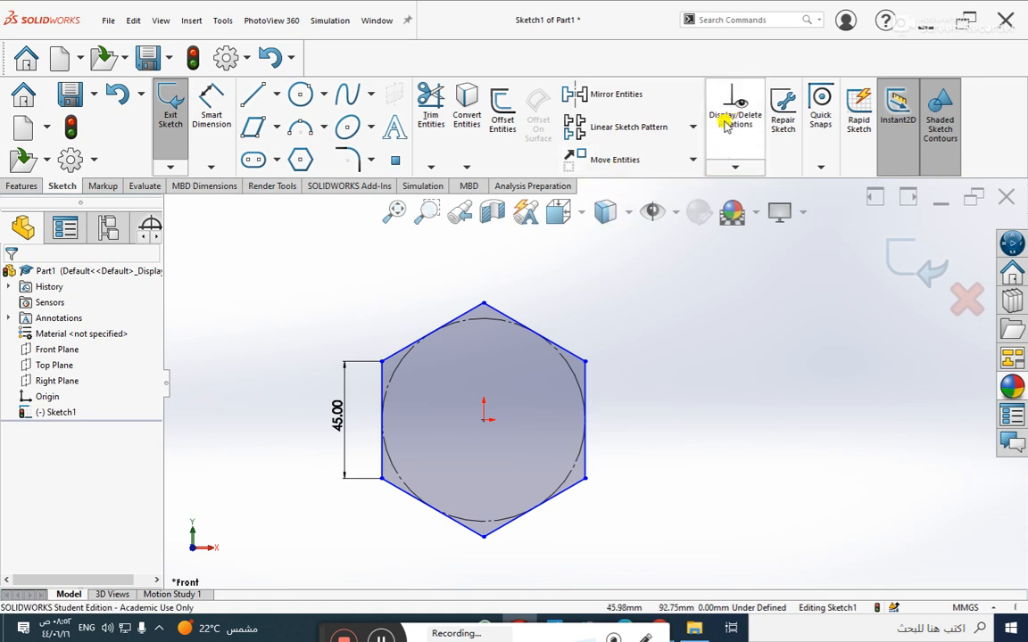
{"action": "left_click", "coordinate": [735, 167]}
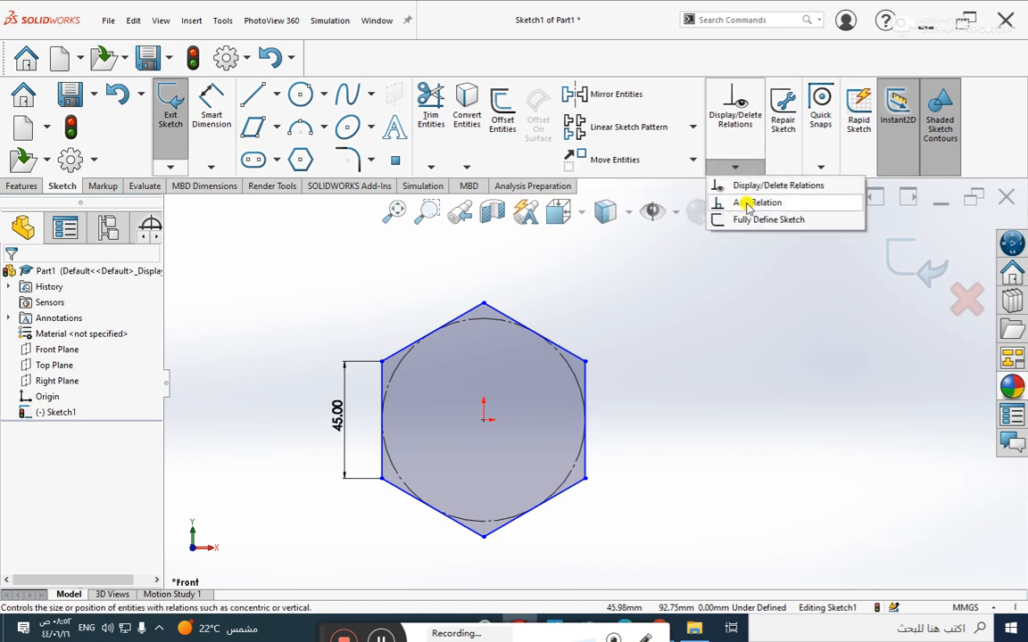
{"action": "left_click", "coordinate": [744, 203]}
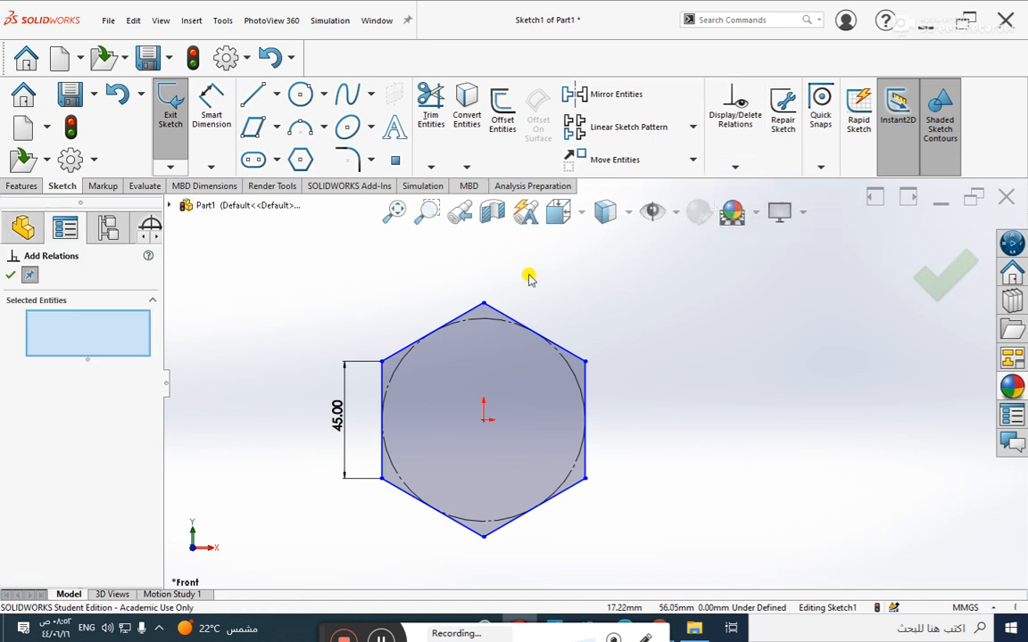
{"action": "left_click", "coordinate": [483, 305]}
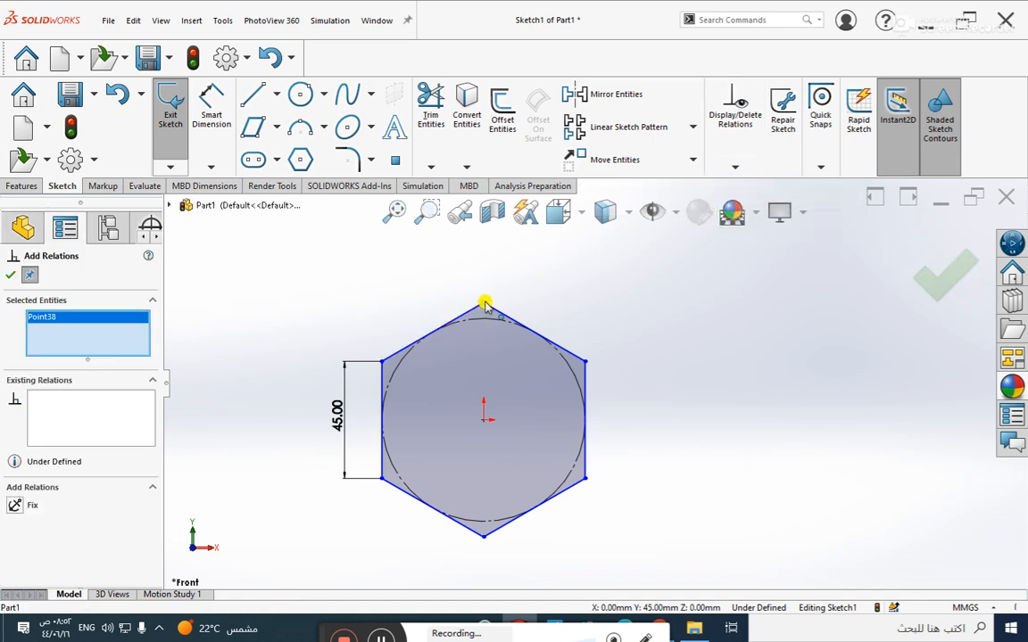
{"action": "left_click", "coordinate": [483, 422]}
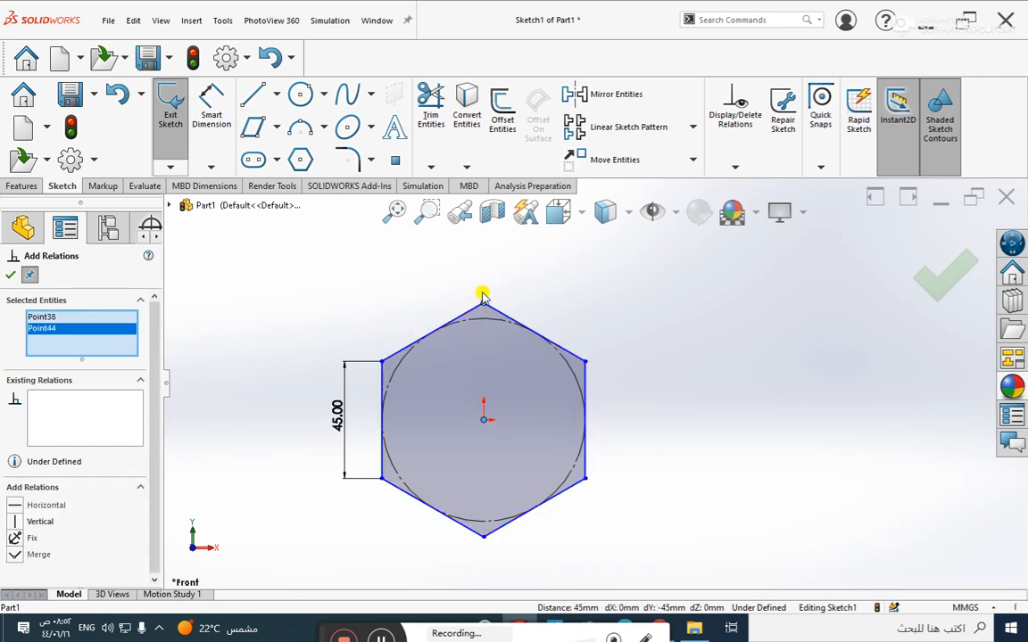
{"action": "left_click", "coordinate": [17, 523]}
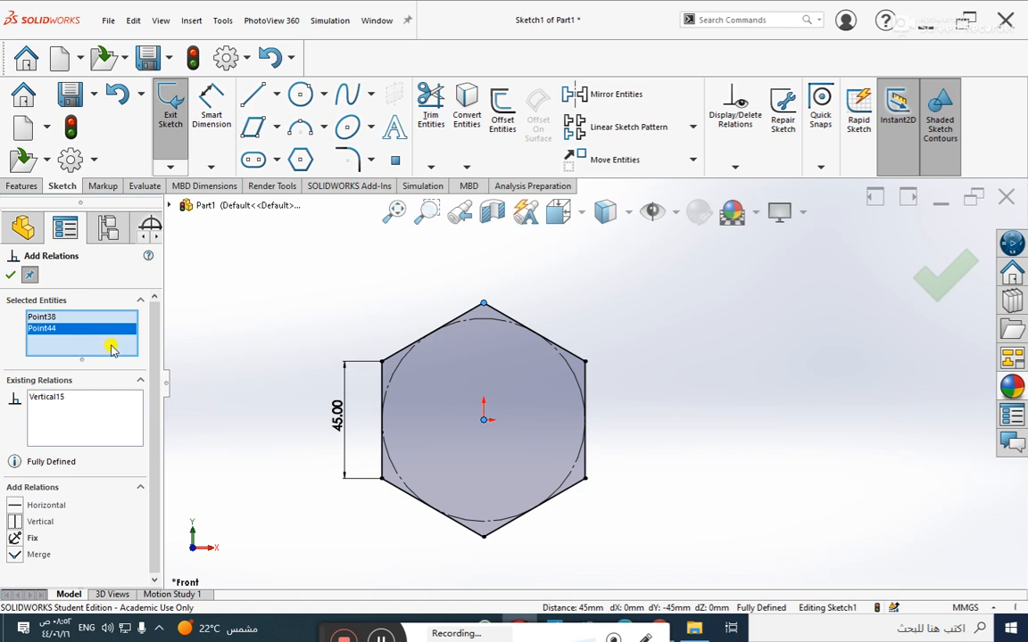
{"action": "left_click", "coordinate": [11, 275]}
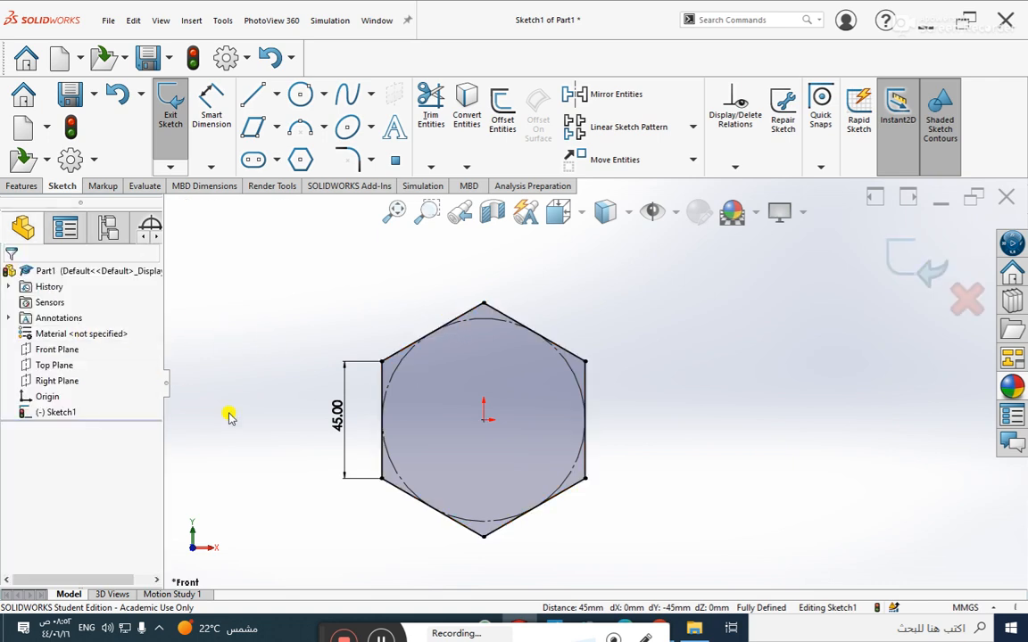
{"action": "left_click", "coordinate": [270, 58]}
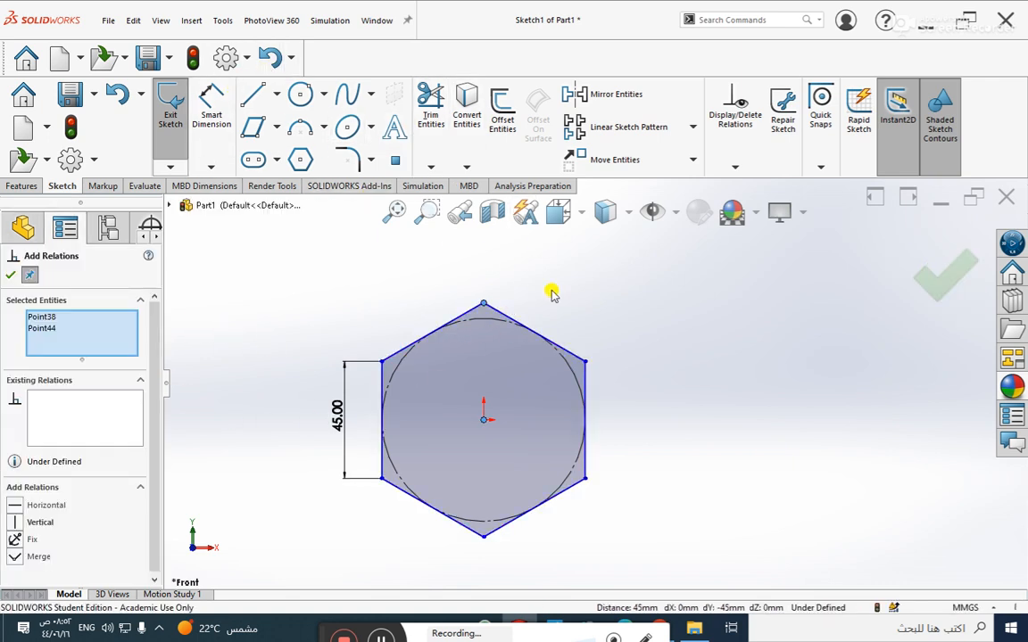
Try a horizontal relation between the hexagon's upper-right and upper-left vertices, and undo it
{"action": "left_click", "coordinate": [735, 167]}
{"action": "left_click", "coordinate": [751, 202]}
{"action": "left_click", "coordinate": [585, 362]}
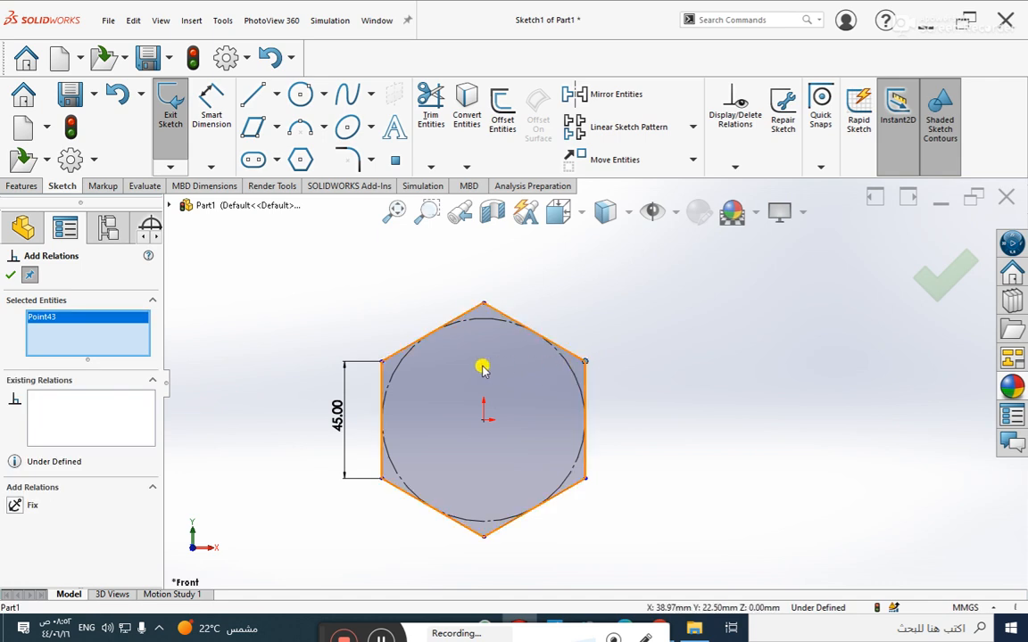
{"action": "left_click", "coordinate": [382, 364]}
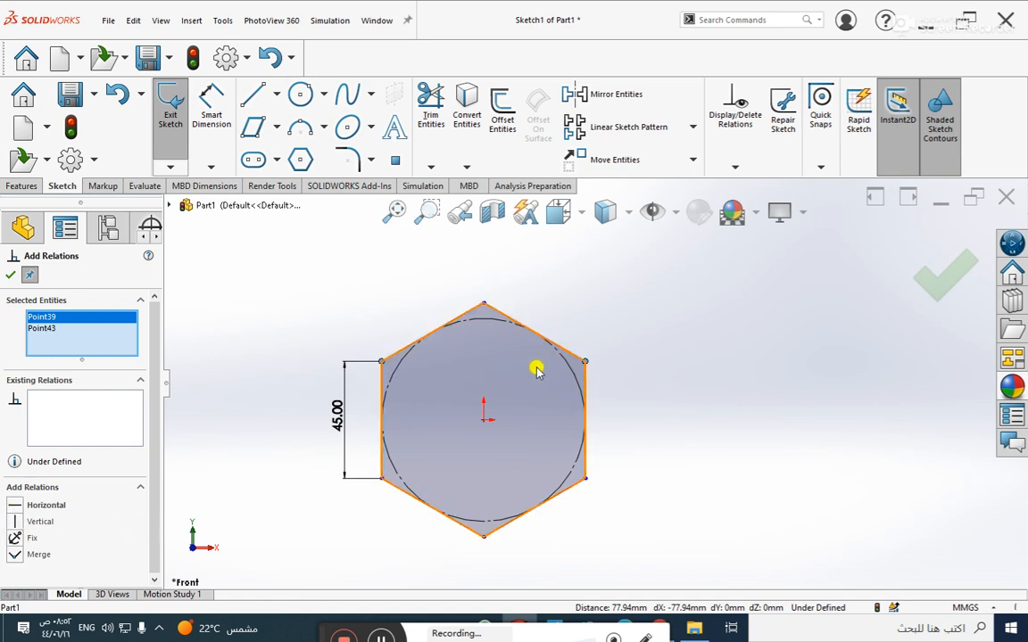
{"action": "left_click", "coordinate": [16, 507]}
{"action": "key", "text": "Escape"}
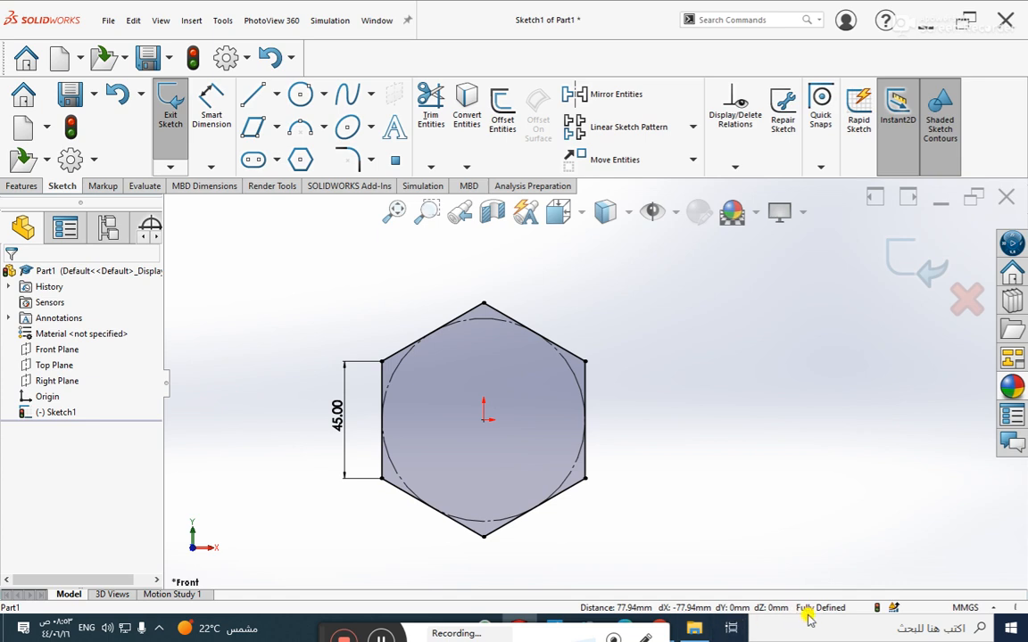
{"action": "left_click", "coordinate": [270, 58]}
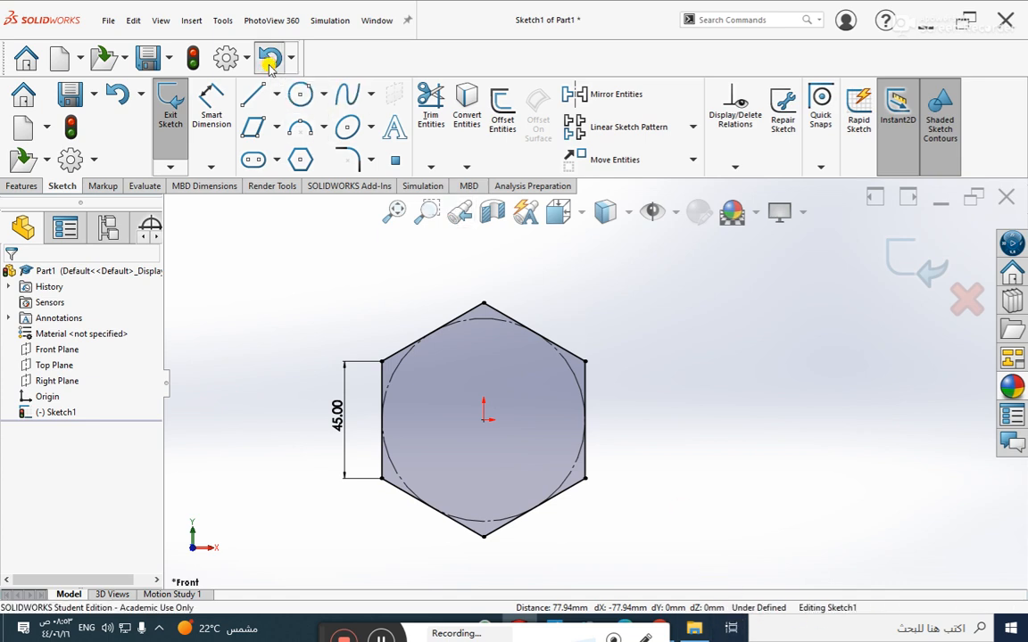
Delete the length dimension from the hexagon's left side
{"action": "double_click", "coordinate": [336, 431]}
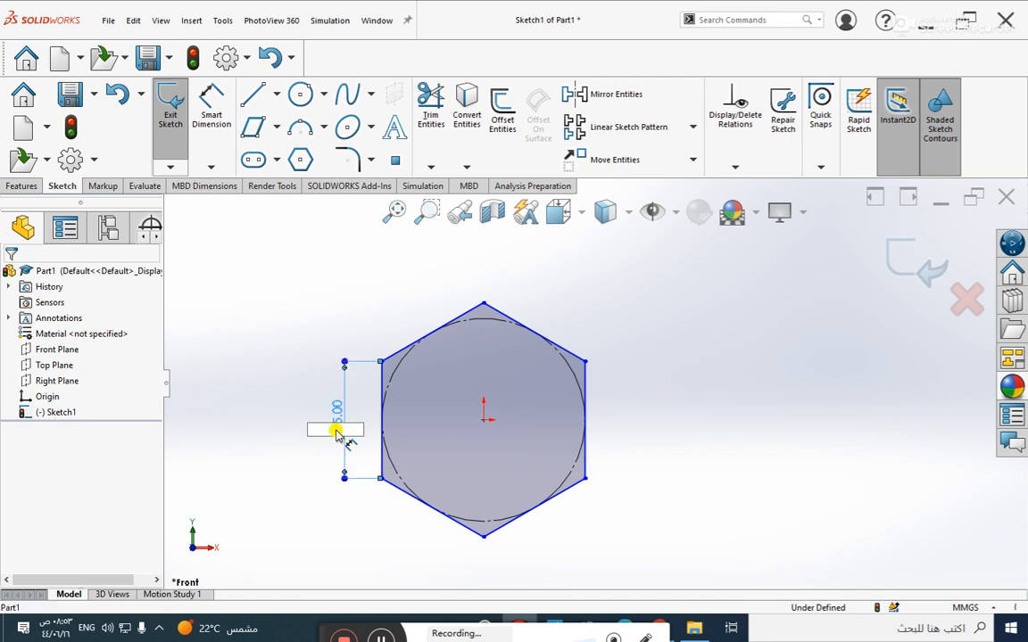
{"action": "key", "text": "Escape"}
{"action": "right_click", "coordinate": [338, 414]}
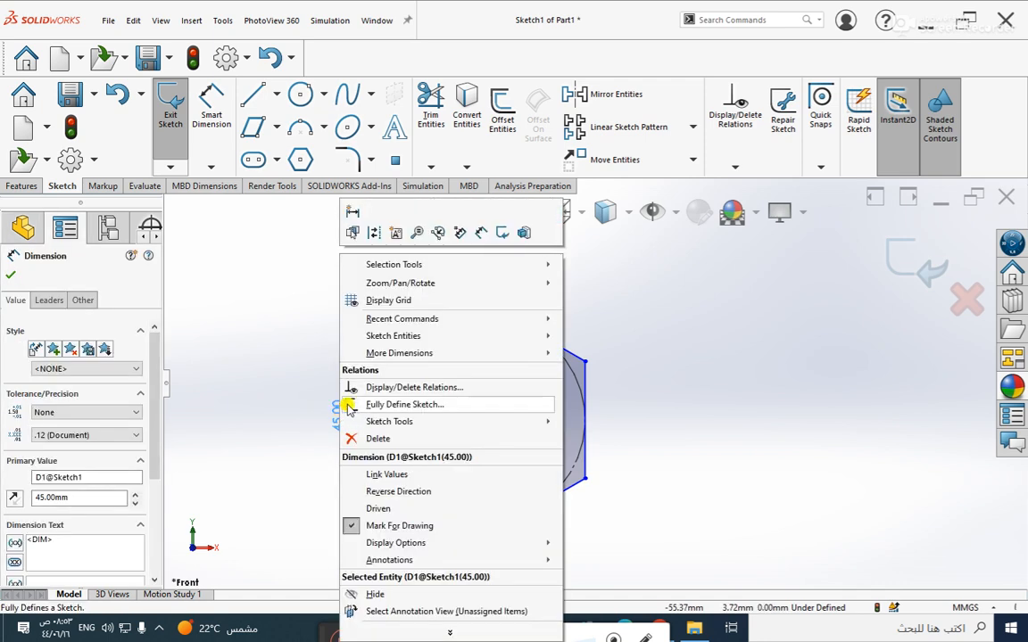
{"action": "left_click", "coordinate": [377, 438]}
Add a diameter dimension to the hexagon's inscribed construction circle and set it to 78 mm
{"action": "key", "text": "d"}
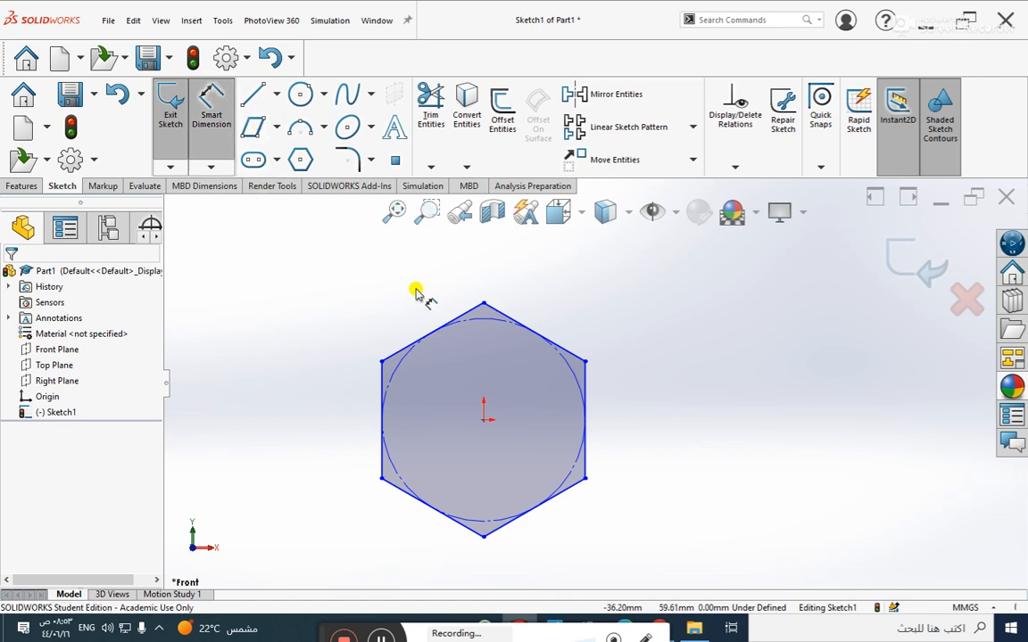
{"action": "left_click", "coordinate": [576, 390]}
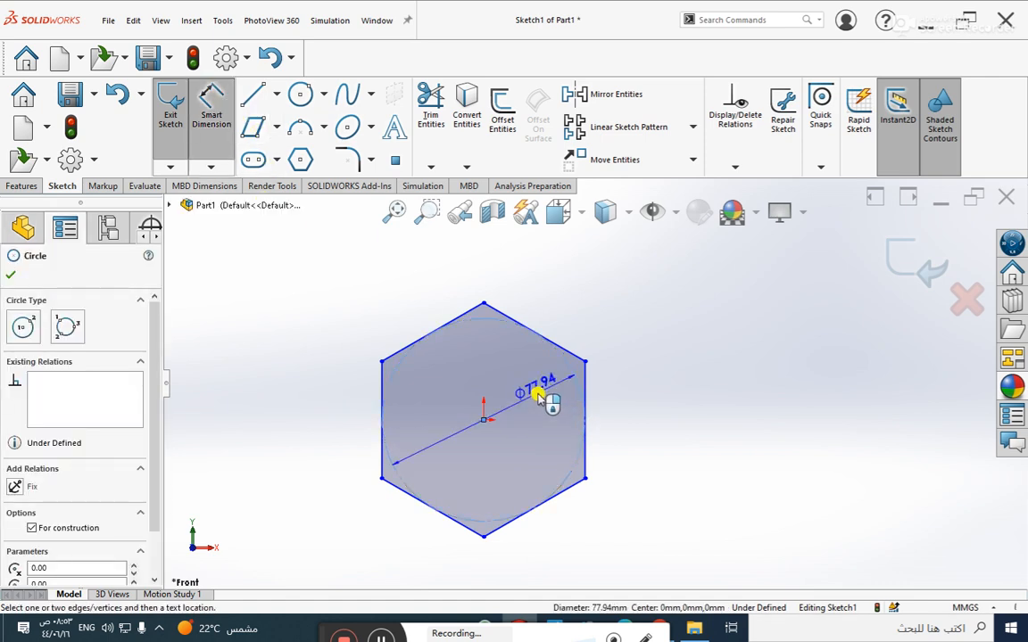
{"action": "left_click", "coordinate": [540, 398]}
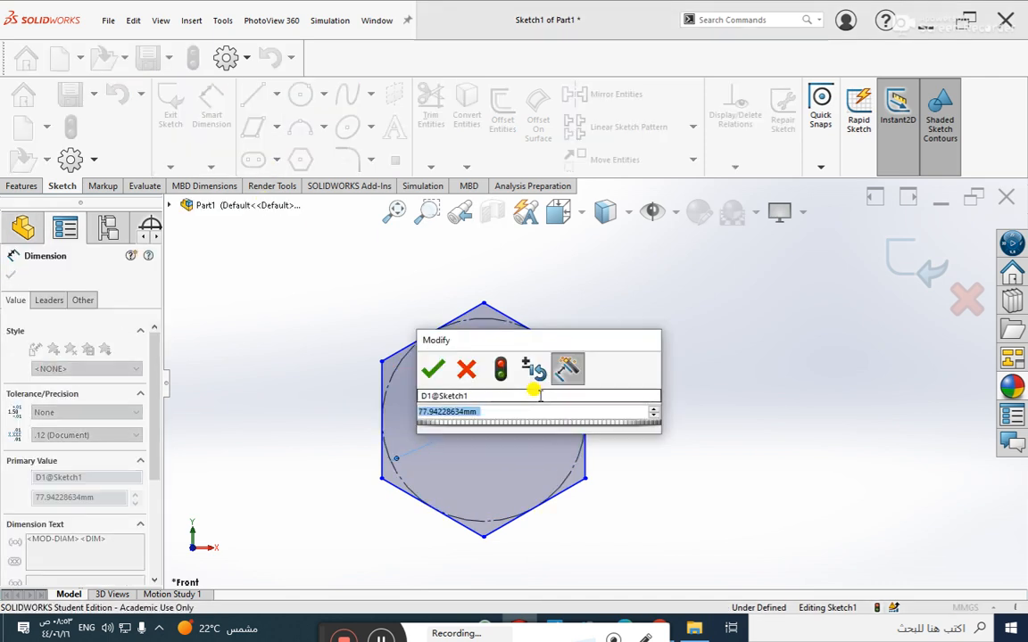
{"action": "type", "text": "78"}
{"action": "key", "text": "Return"}
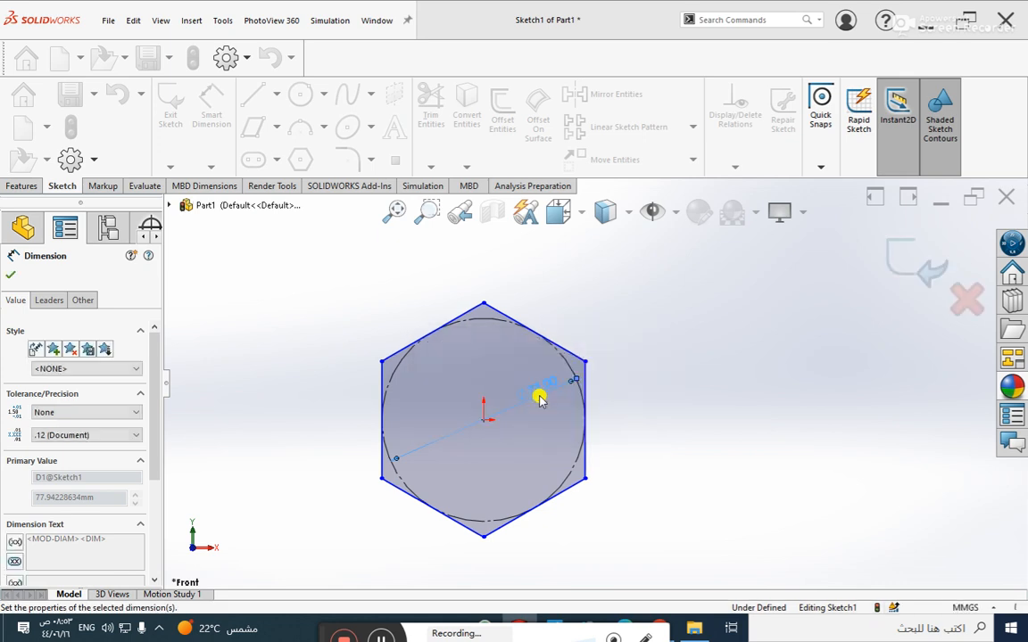
{"action": "key", "text": "Escape"}
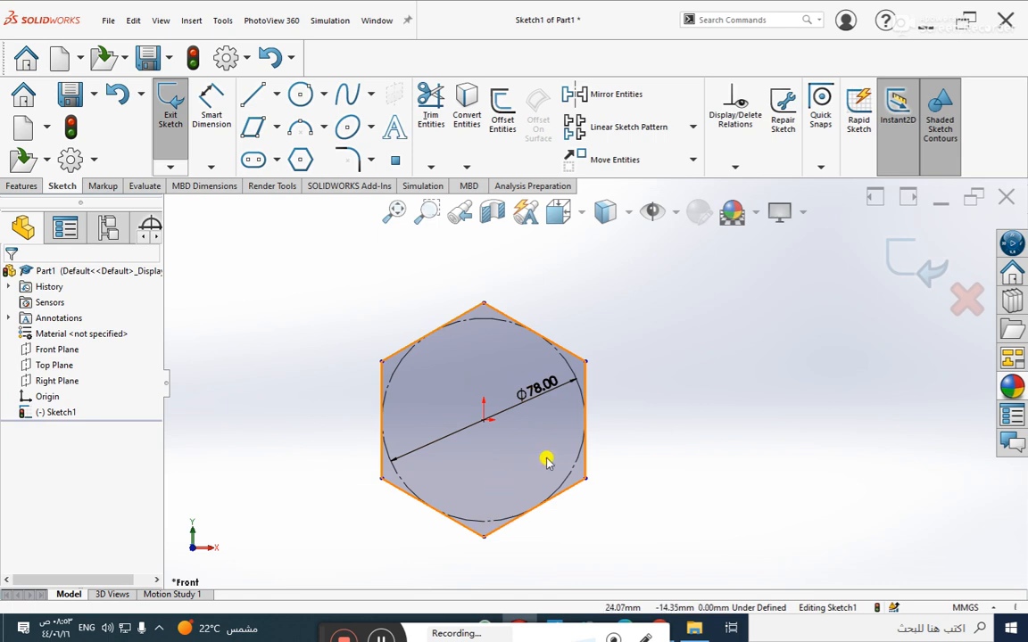
Add a vertical relation between the hexagon's top vertex and its centre point
{"action": "left_click", "coordinate": [738, 169]}
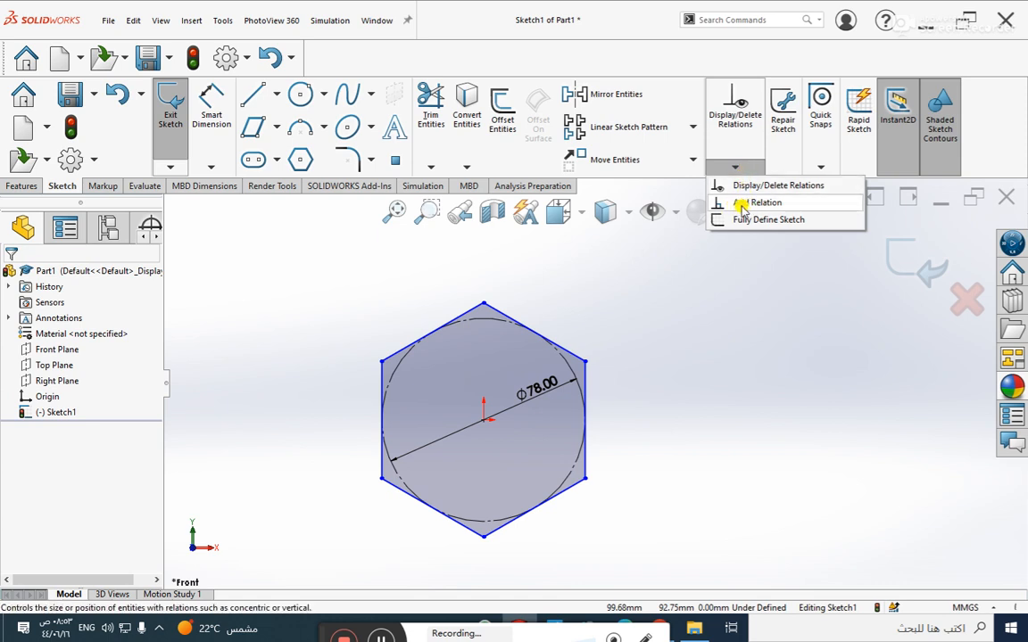
{"action": "left_click", "coordinate": [745, 203]}
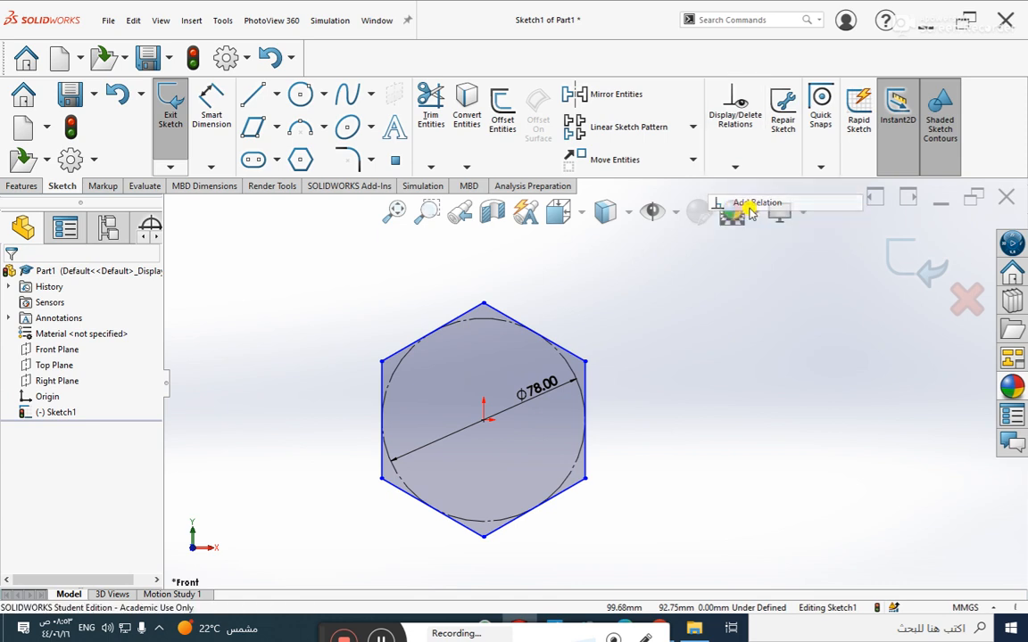
{"action": "left_click", "coordinate": [483, 305]}
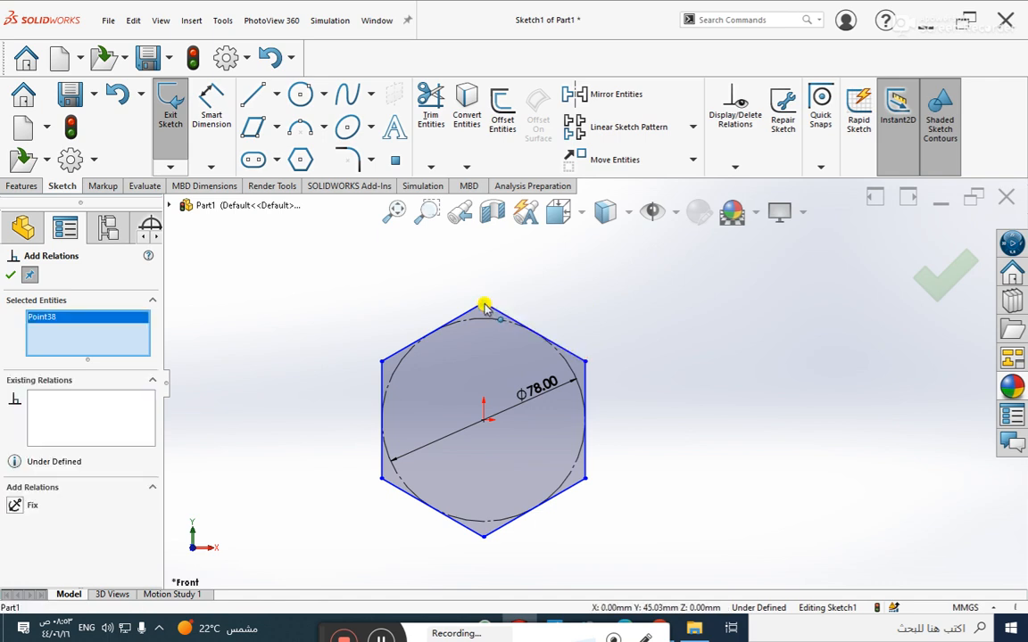
{"action": "left_click", "coordinate": [484, 419]}
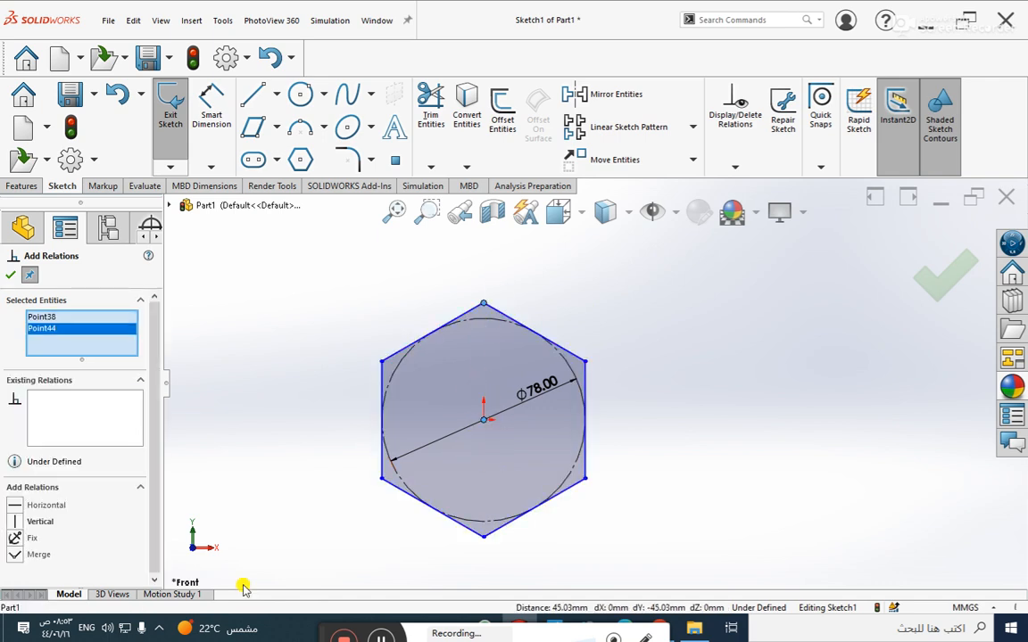
{"action": "left_click", "coordinate": [15, 522]}
{"action": "key", "text": "Escape"}
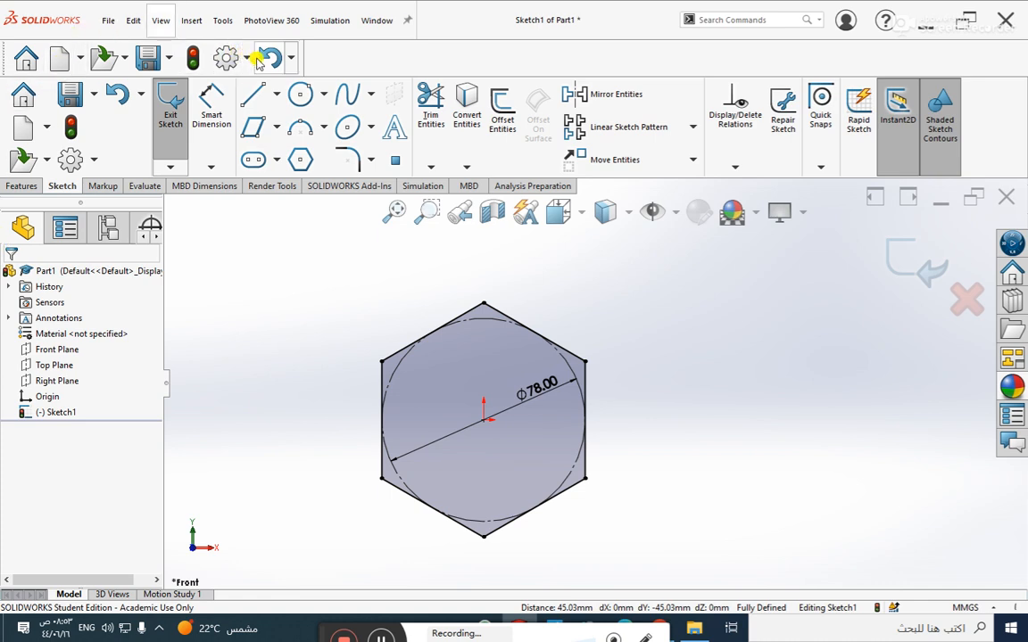
{"action": "left_click_drag", "start_coordinate": [639, 246], "coordinate": [248, 527]}
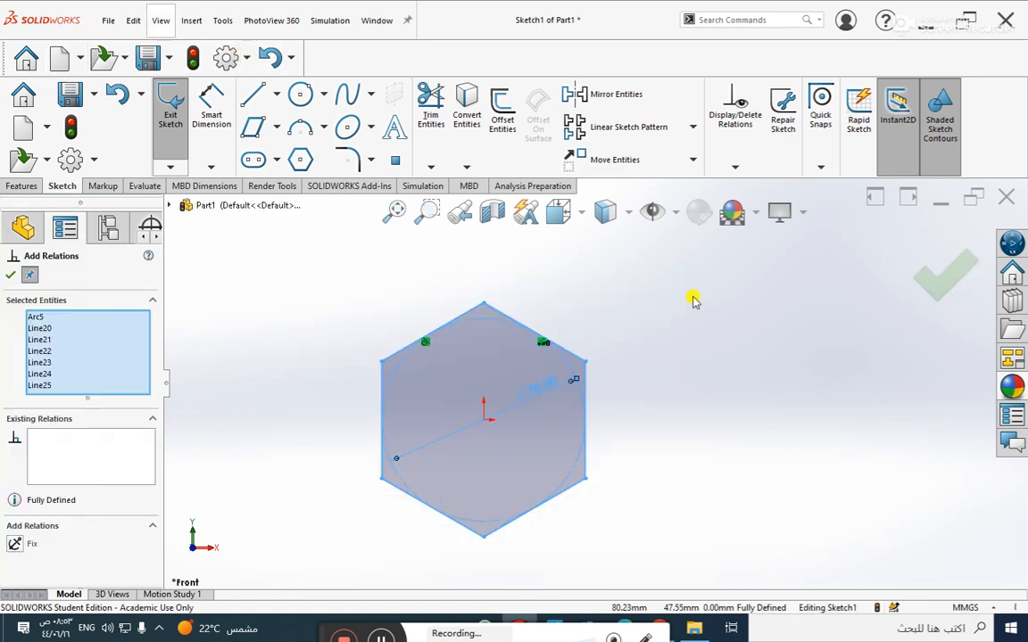
{"action": "left_click", "coordinate": [665, 356]}
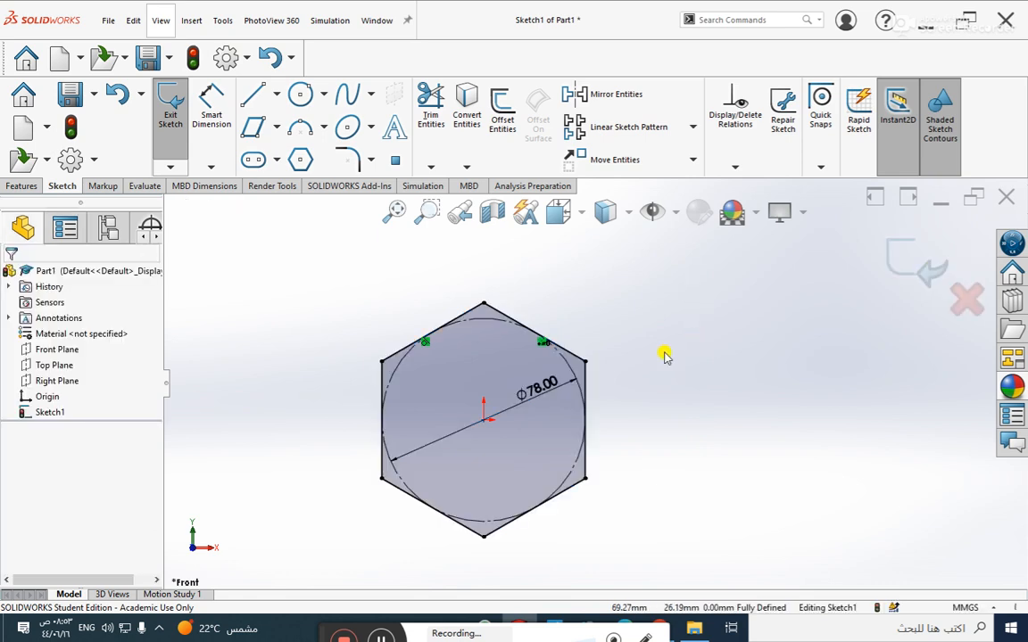
{"action": "left_click_drag", "start_coordinate": [763, 276], "coordinate": [273, 543]}
{"action": "left_click", "coordinate": [246, 475]}
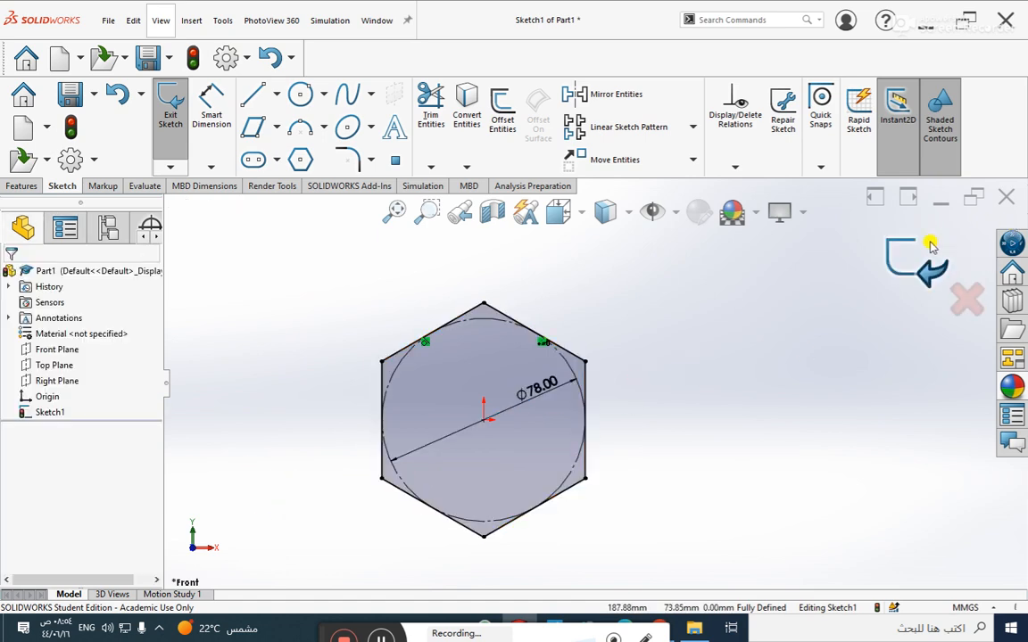
Exit the hexagon sketch and delete it from the part
{"action": "left_click_drag", "start_coordinate": [782, 266], "coordinate": [304, 556]}
{"action": "left_click", "coordinate": [303, 556]}
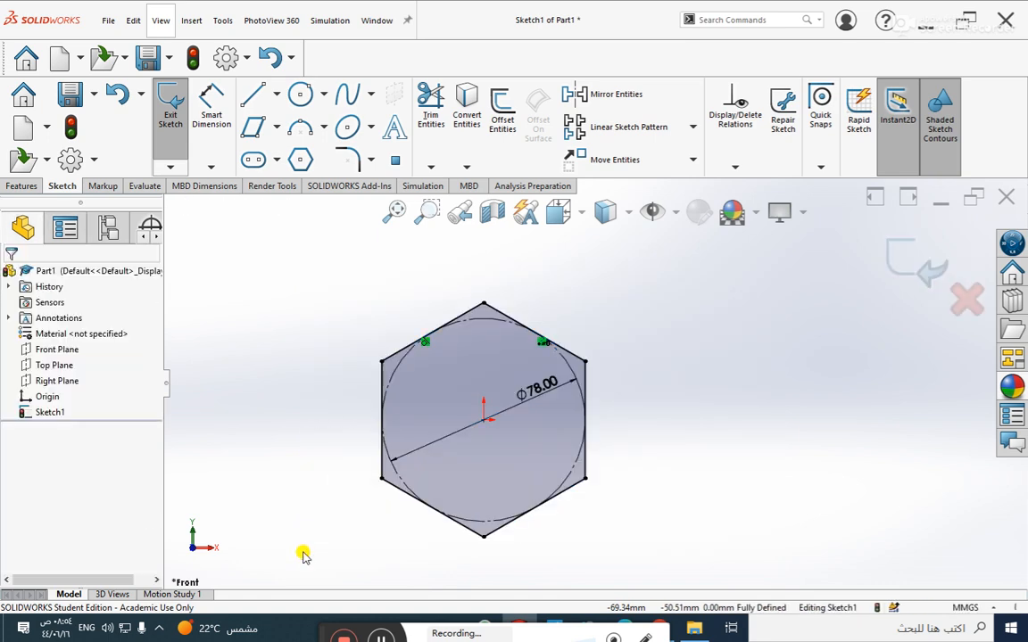
{"action": "left_click", "coordinate": [910, 254]}
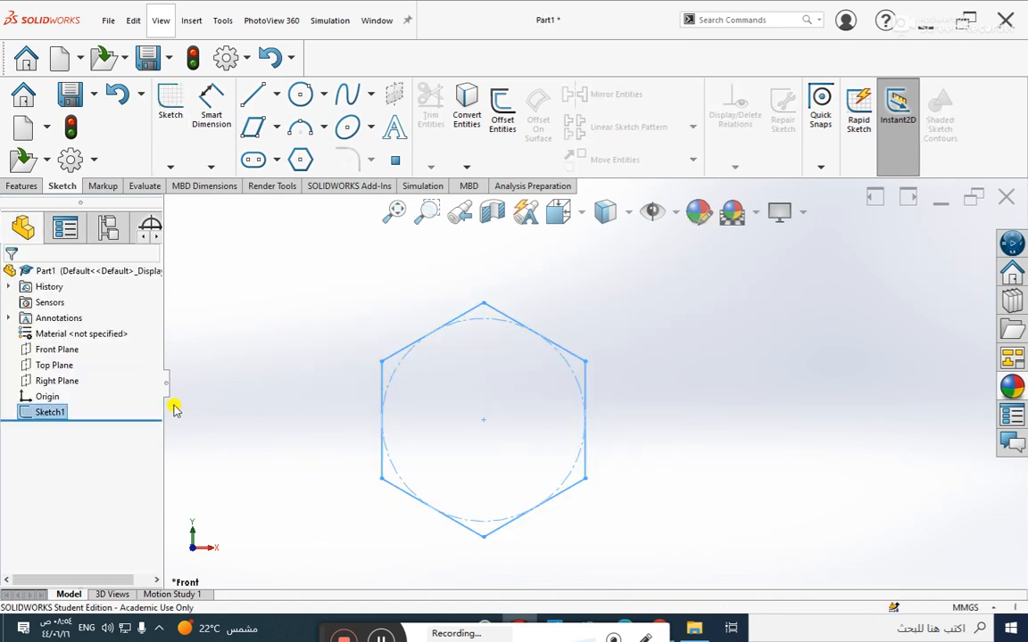
{"action": "right_click", "coordinate": [50, 412]}
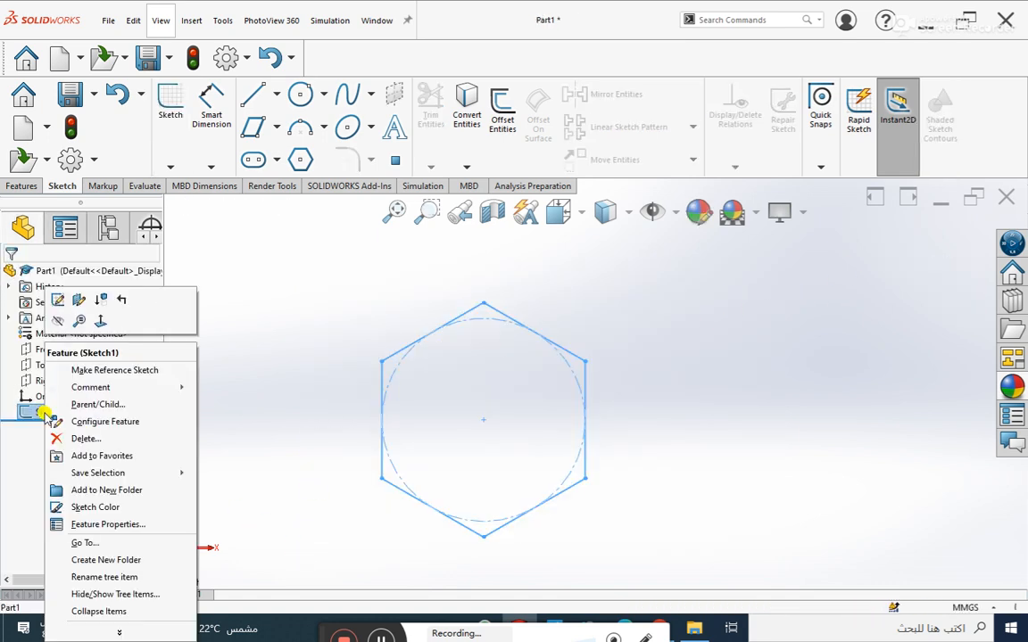
{"action": "left_click", "coordinate": [80, 439]}
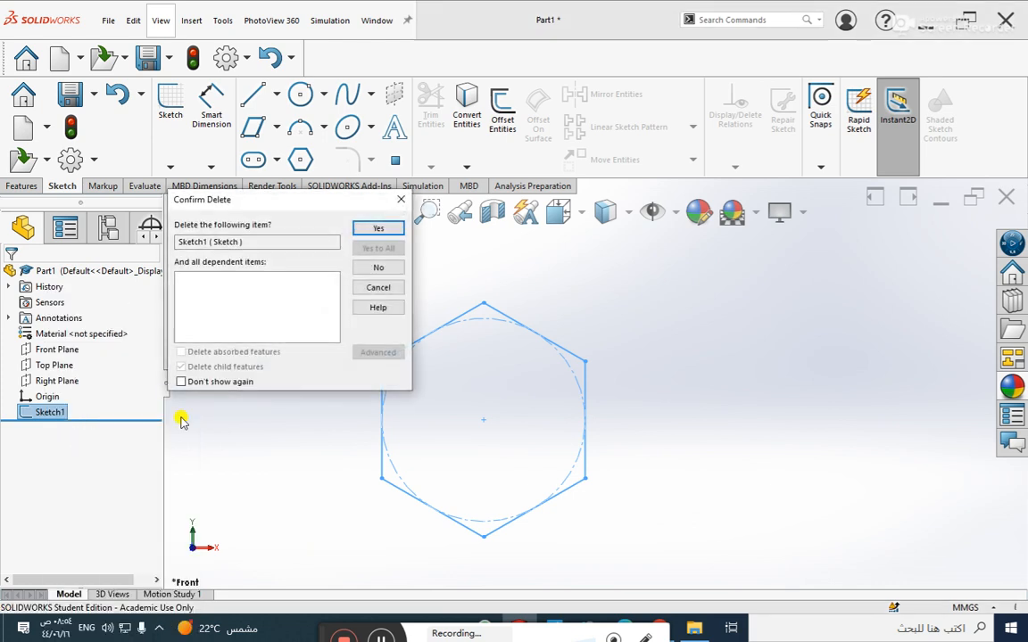
{"action": "left_click", "coordinate": [378, 229]}
Start a new sketch on the Front Plane
{"action": "left_click", "coordinate": [171, 103]}
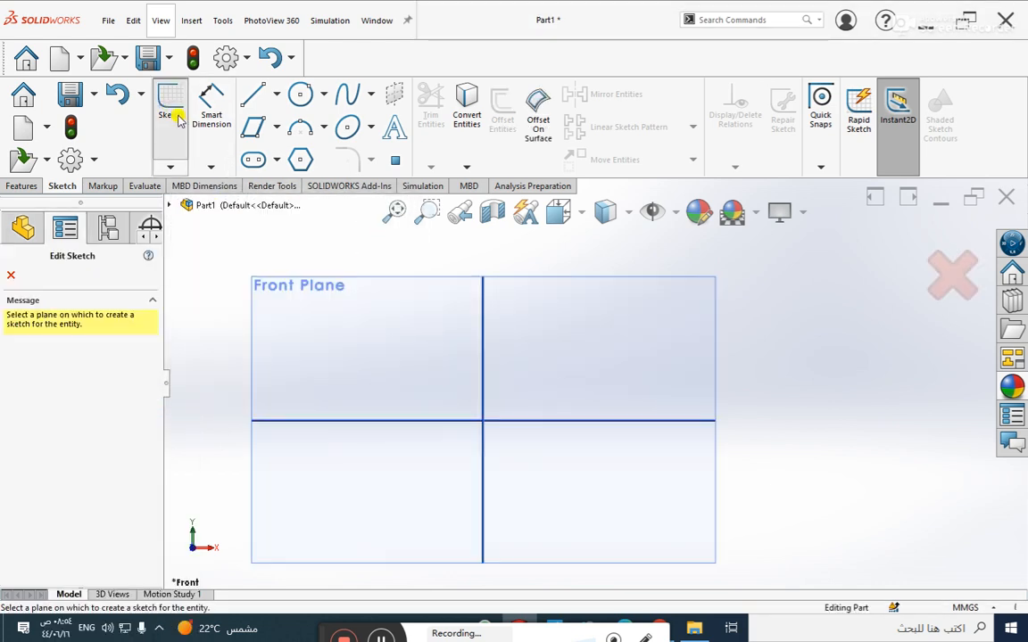
{"action": "left_click", "coordinate": [165, 143]}
{"action": "left_click", "coordinate": [62, 349]}
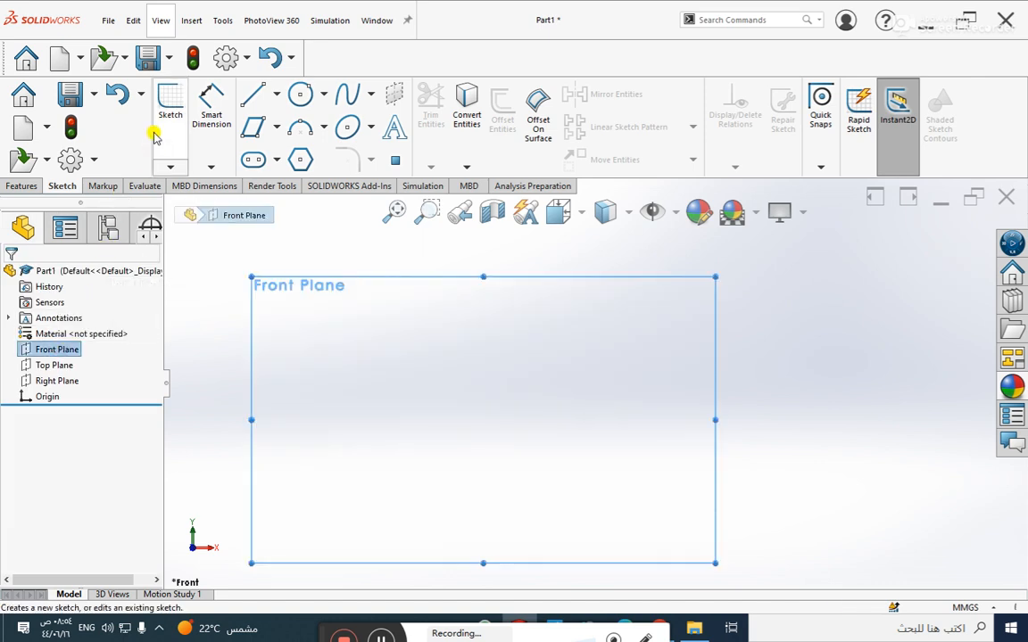
{"action": "left_click", "coordinate": [169, 105]}
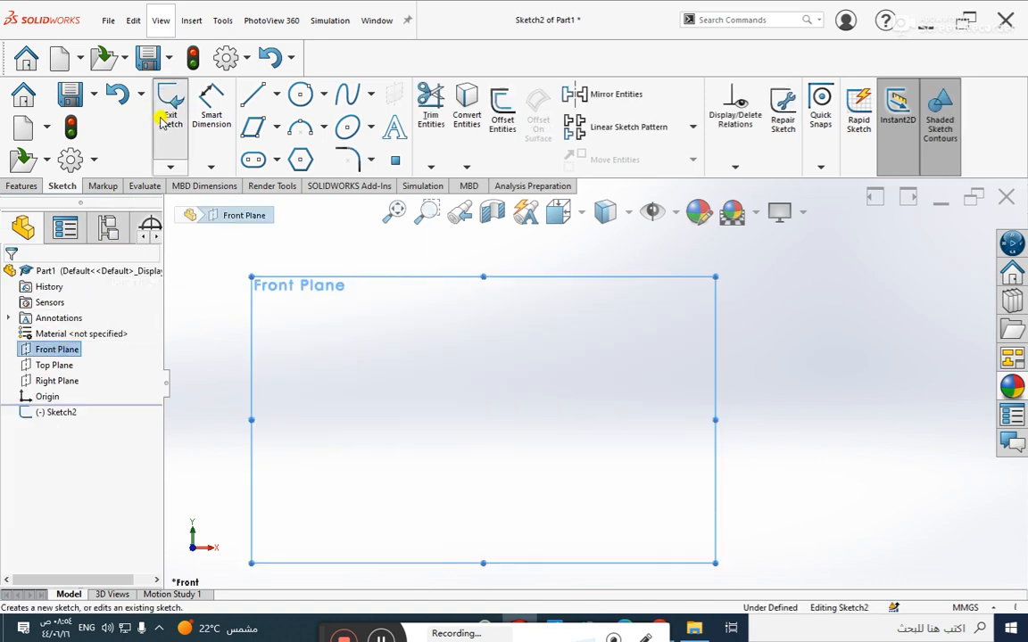
Draw a three-sided inscribed-circle polygon centred on the origin, with one vertex about 60 mm straight above the centre
{"action": "left_click", "coordinate": [302, 159]}
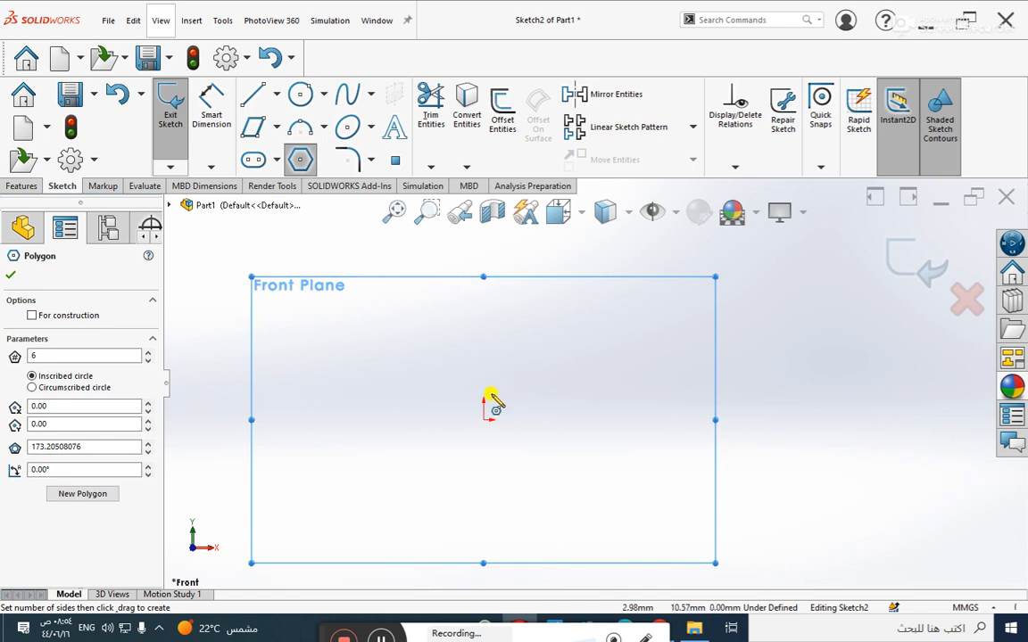
{"action": "double_click", "coordinate": [55, 355]}
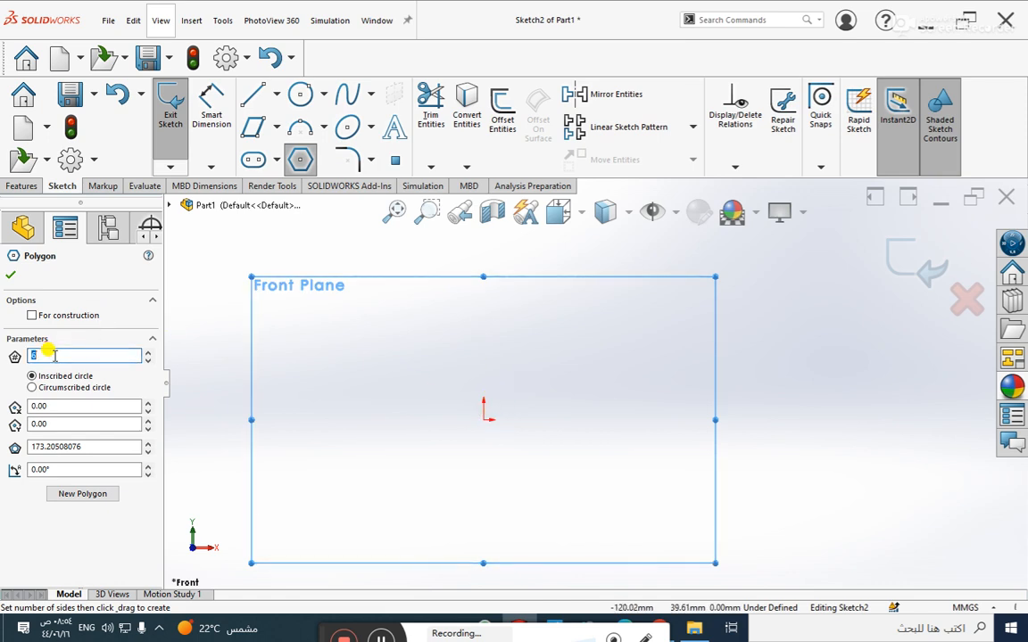
{"action": "left_click", "coordinate": [483, 423]}
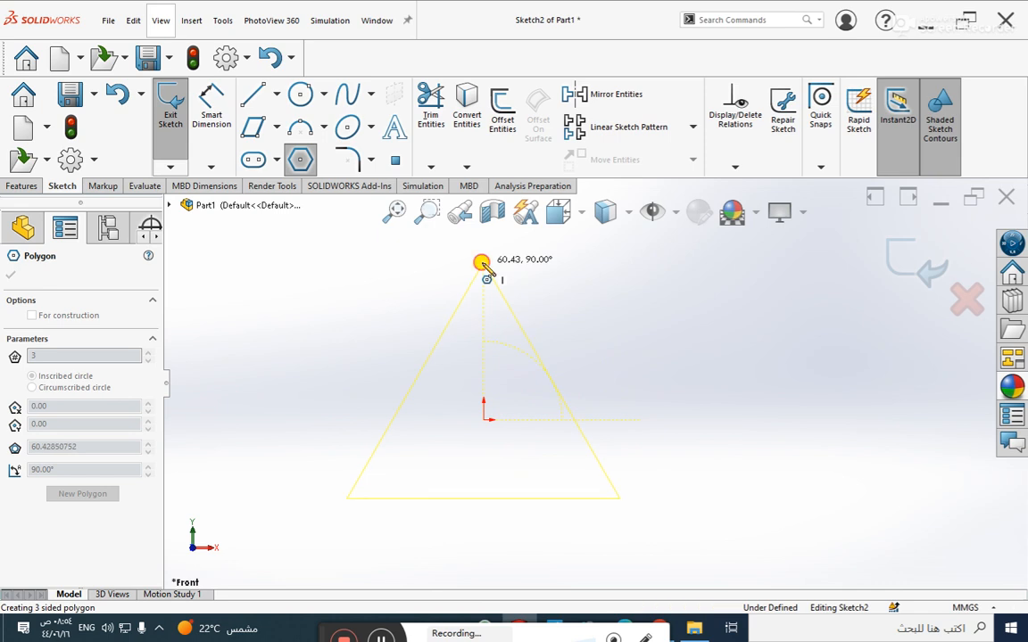
{"action": "left_click", "coordinate": [481, 263]}
{"action": "key", "text": "Escape"}
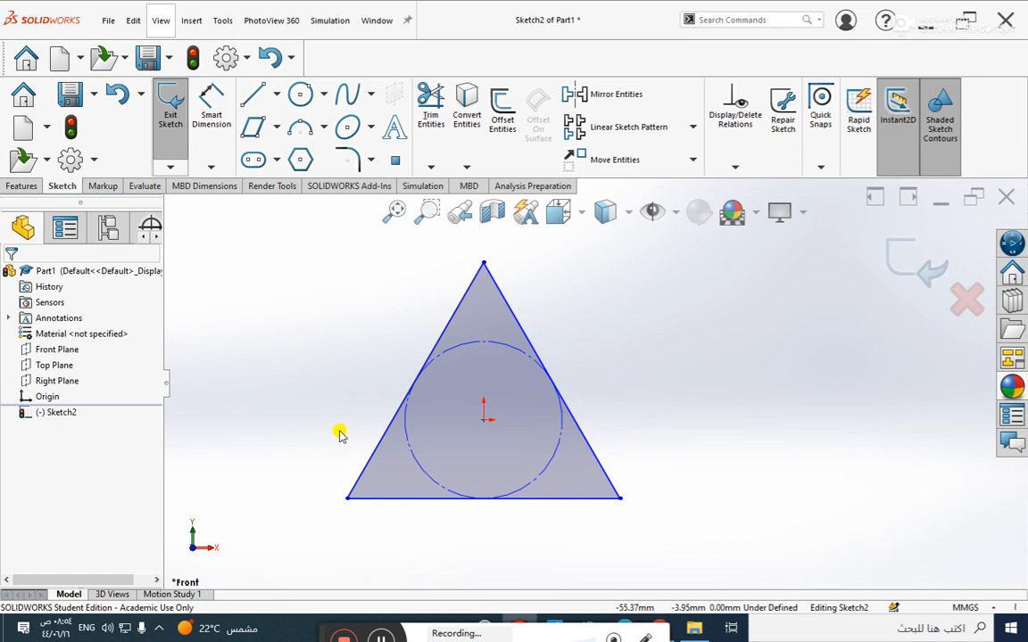
Add a length dimension to the triangle's bottom side and set it to 100 mm
{"action": "left_click", "coordinate": [212, 106]}
{"action": "left_click", "coordinate": [435, 498]}
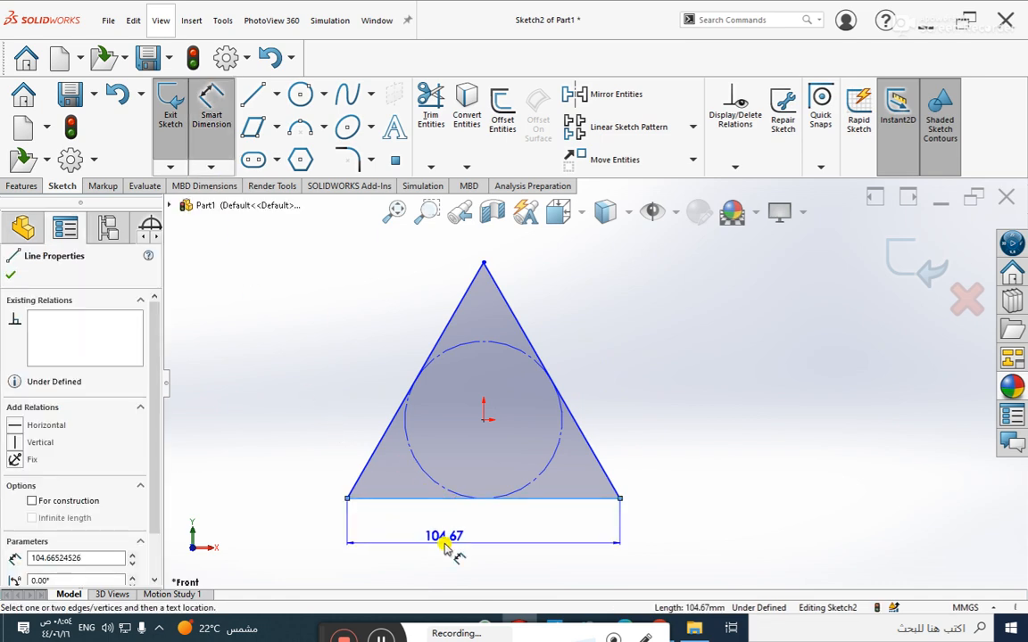
{"action": "left_click", "coordinate": [444, 548]}
{"action": "type", "text": "100"}
{"action": "key", "text": "Return"}
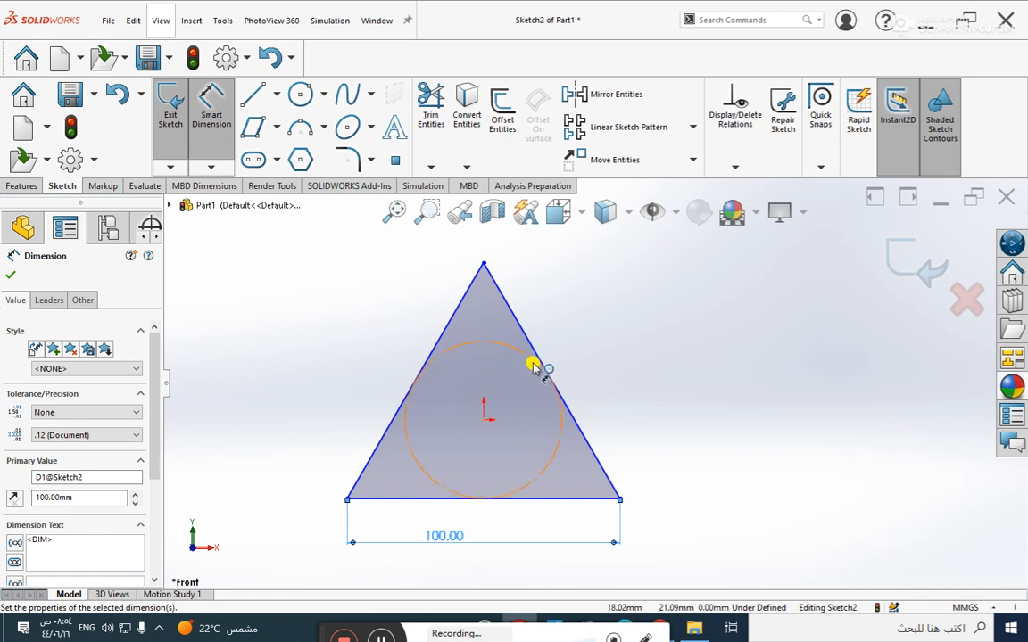
{"action": "key", "text": "Escape"}
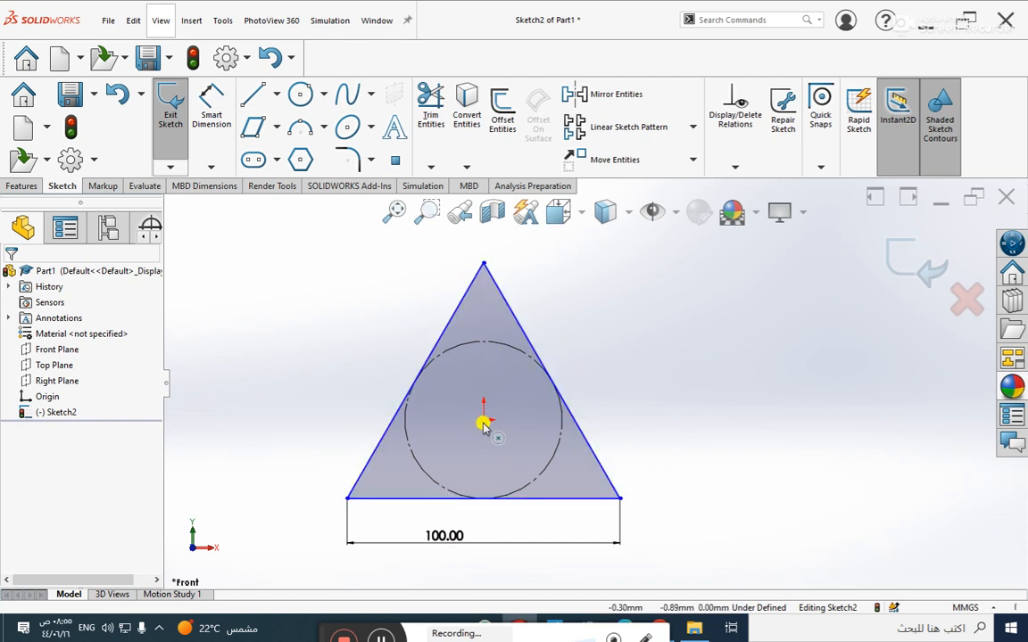
Add a vertical relation between the triangle's top vertex and its centre point
{"action": "left_click", "coordinate": [737, 168]}
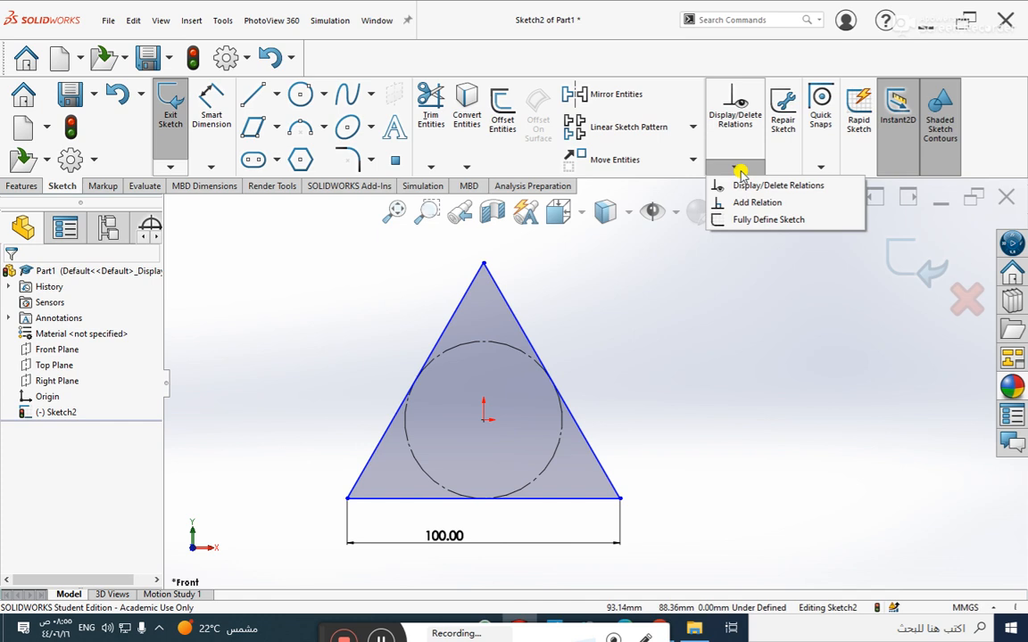
{"action": "left_click", "coordinate": [756, 203]}
{"action": "left_click", "coordinate": [484, 264]}
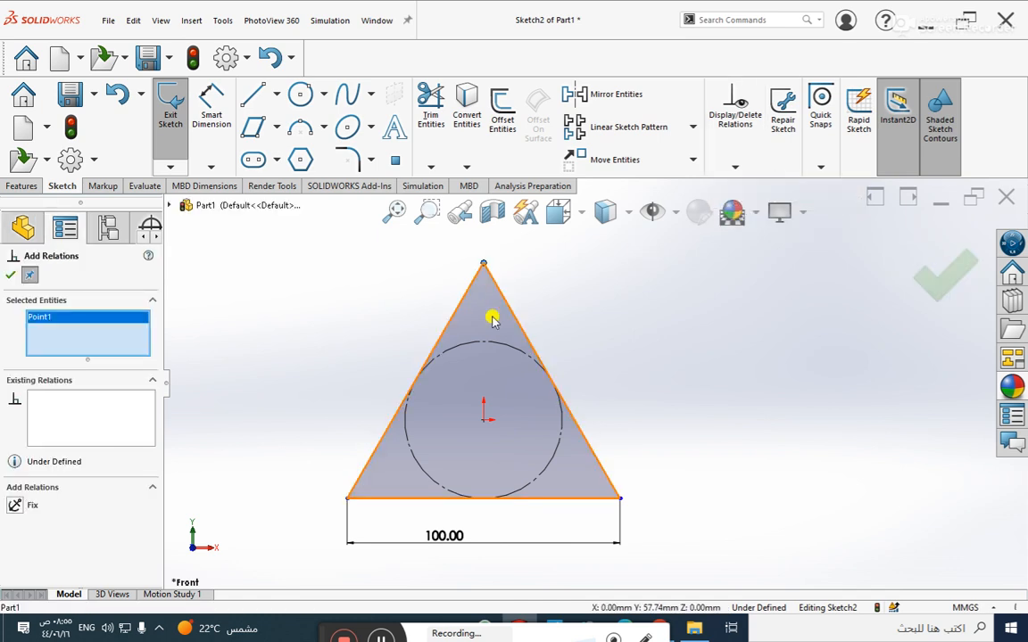
{"action": "left_click", "coordinate": [484, 420]}
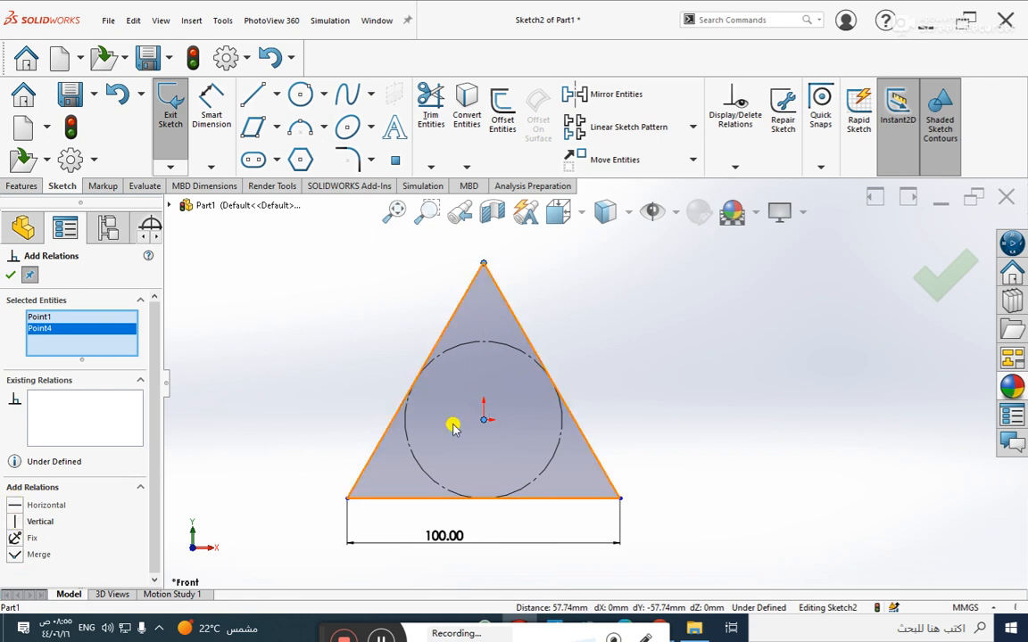
{"action": "left_click", "coordinate": [15, 523]}
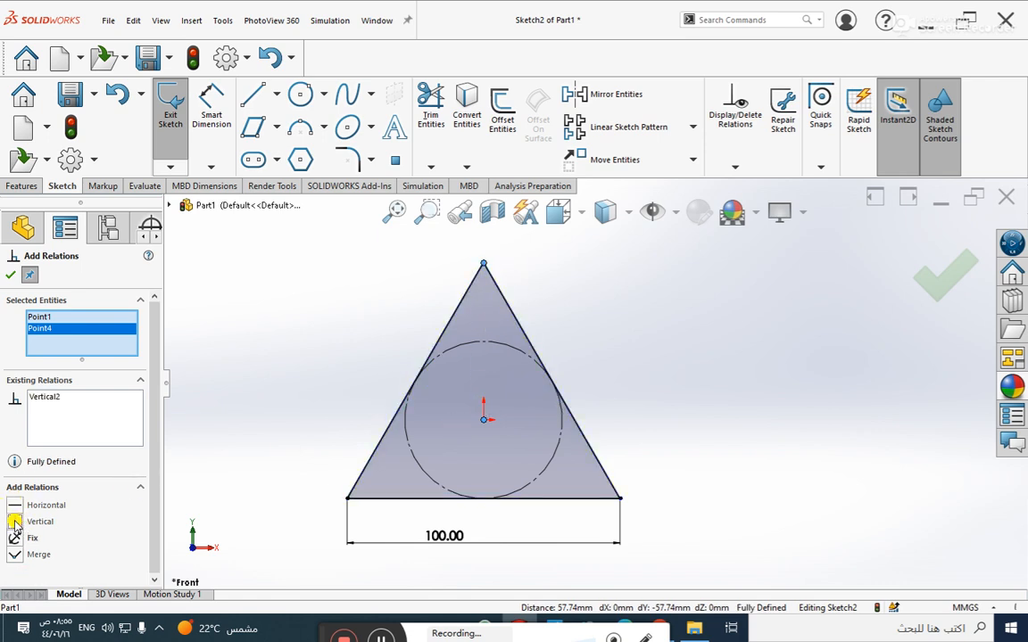
{"action": "left_click", "coordinate": [12, 276]}
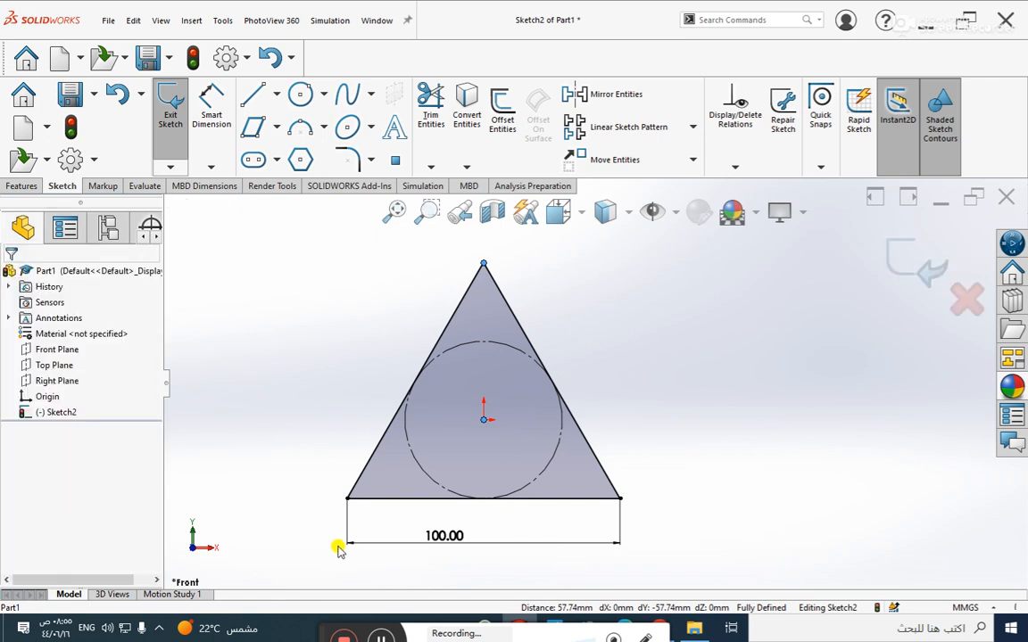
Delete the whole triangle together with its construction circle and dimension
{"action": "mouse_move", "coordinate": [789, 257]}
{"action": "left_mouse_down"}
{"action": "mouse_move", "coordinate": [302, 451]}
{"action": "mouse_move", "coordinate": [284, 514]}
{"action": "left_mouse_up"}
{"action": "key", "text": "Delete"}
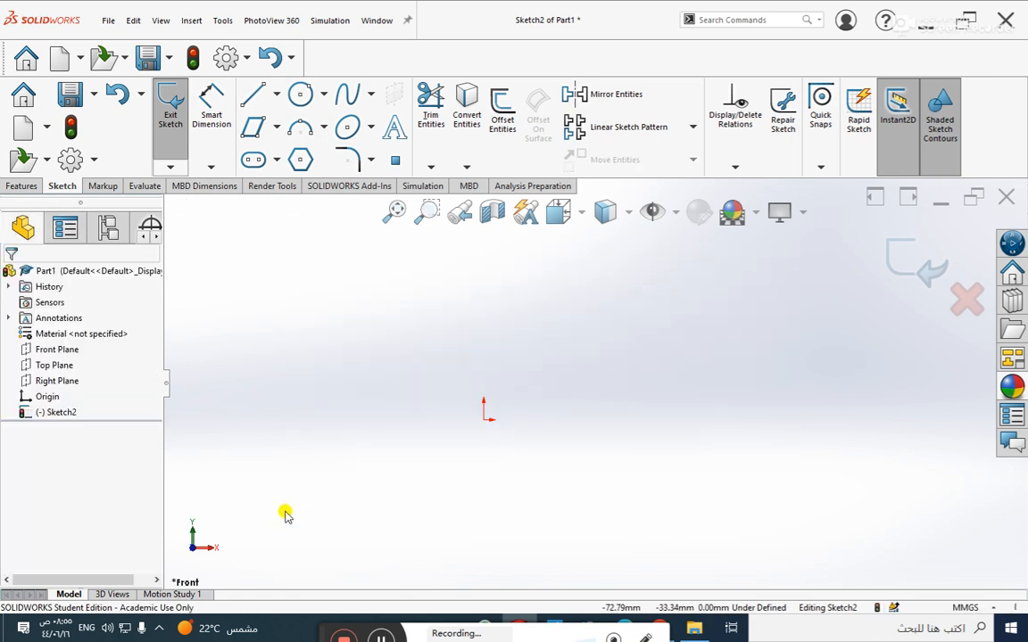
{"action": "left_click", "coordinate": [349, 131]}
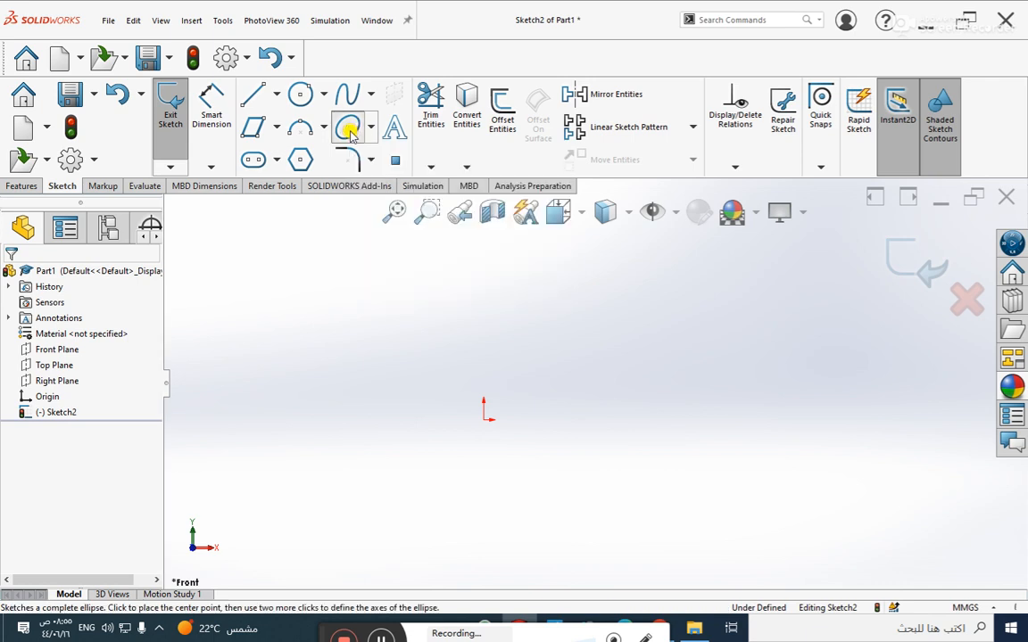
{"action": "left_click", "coordinate": [483, 420]}
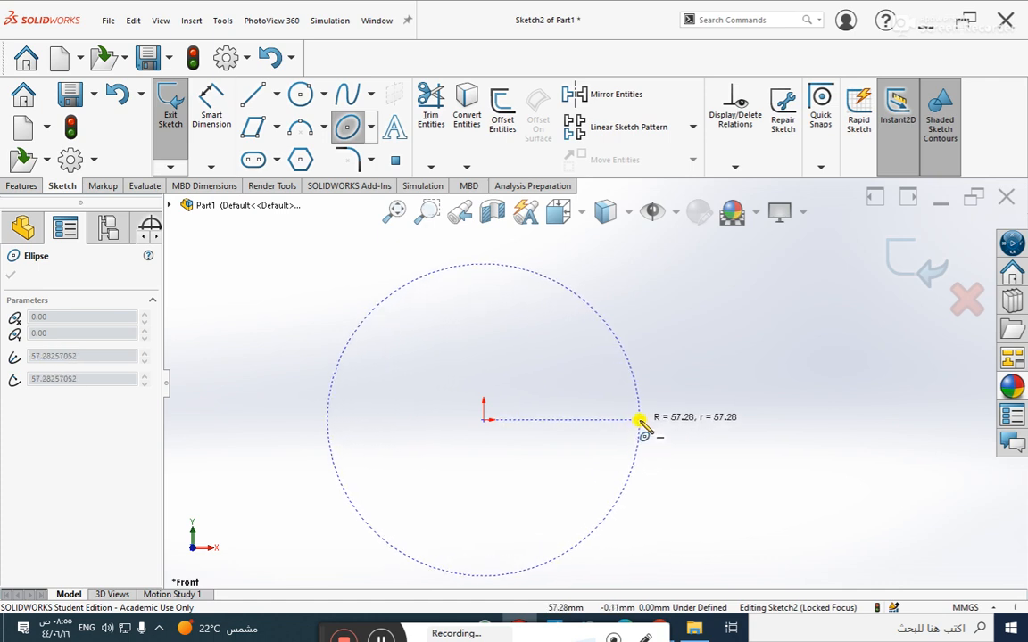
{"action": "left_click", "coordinate": [629, 419]}
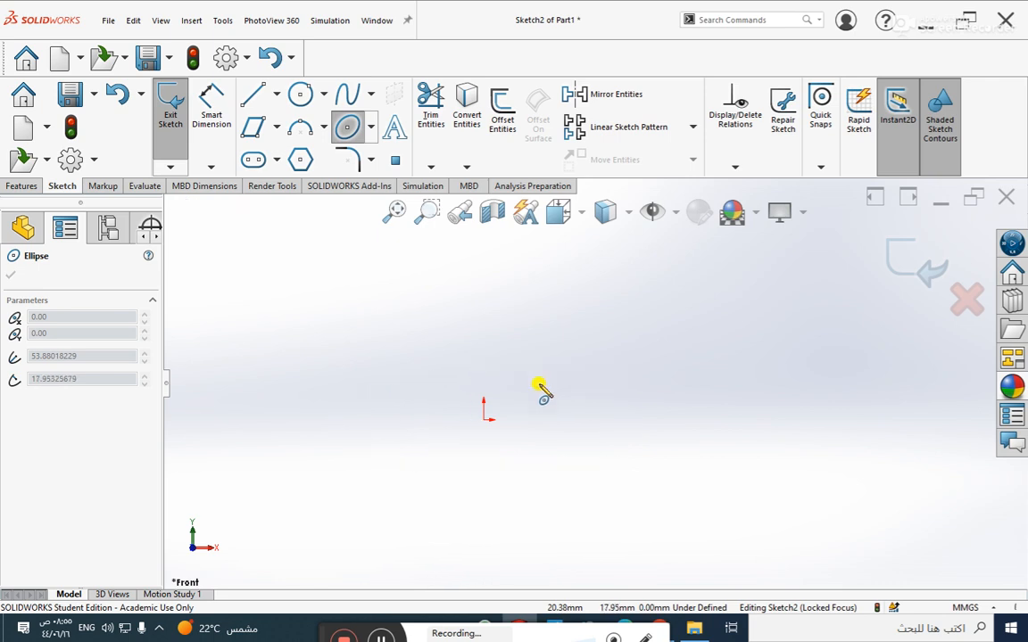
{"action": "key", "text": "Escape"}
Draw an upright ellipse centred on the origin, with a vertical radius of about 49 mm and a horizontal radius of about 21 mm
{"action": "left_click", "coordinate": [347, 128]}
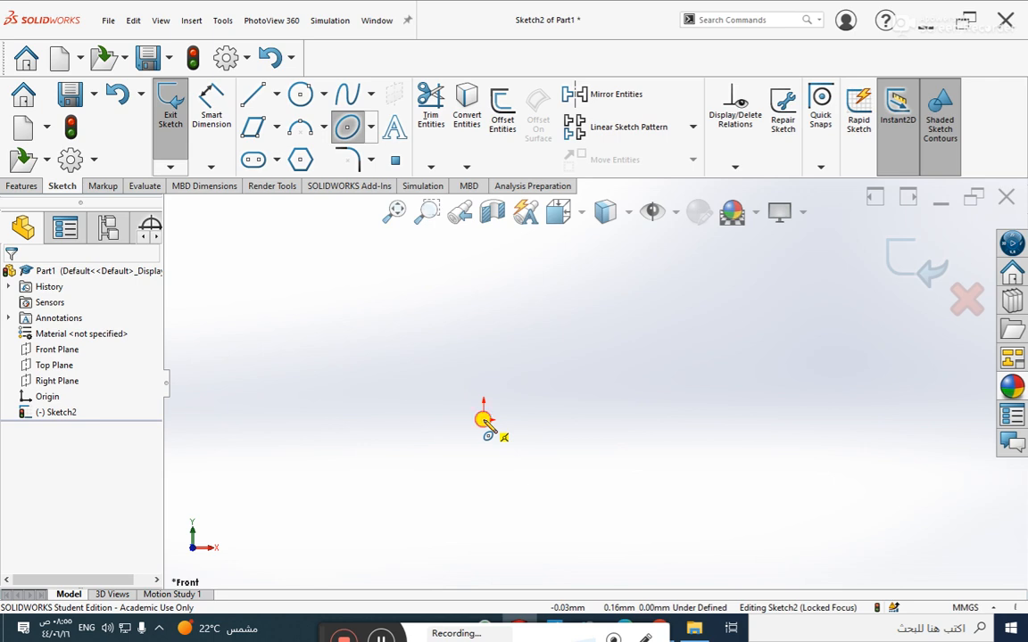
{"action": "left_click", "coordinate": [483, 419]}
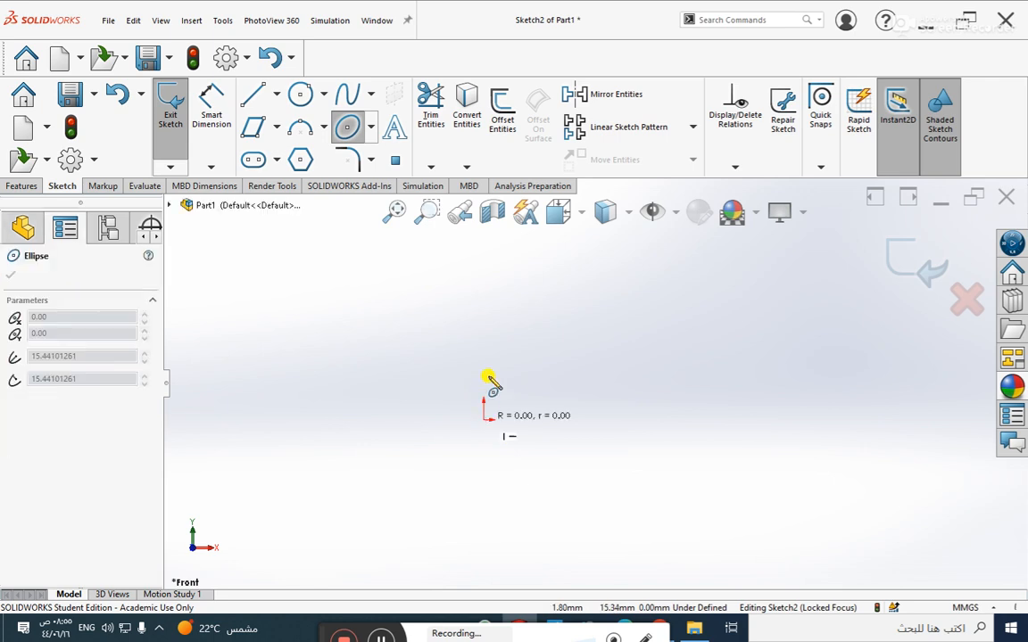
{"action": "left_click", "coordinate": [483, 287]}
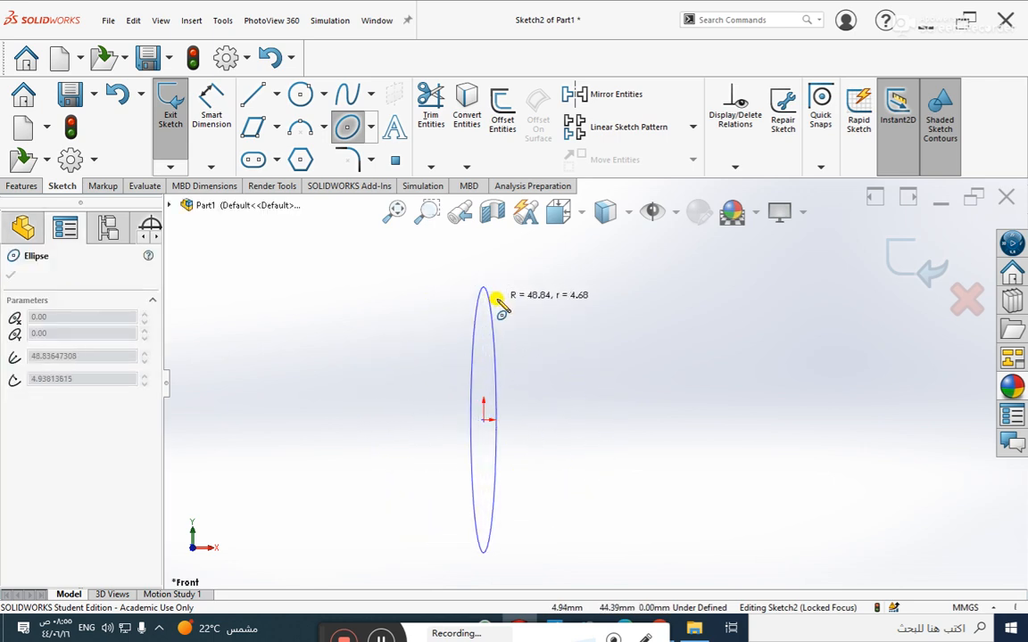
{"action": "left_click", "coordinate": [540, 319]}
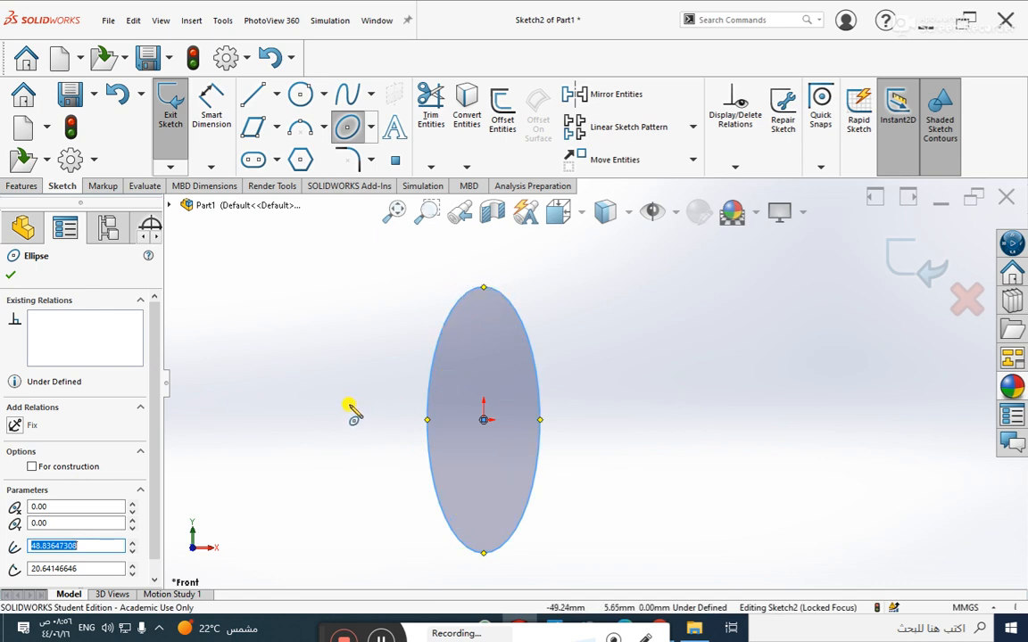
{"action": "key", "text": "Escape"}
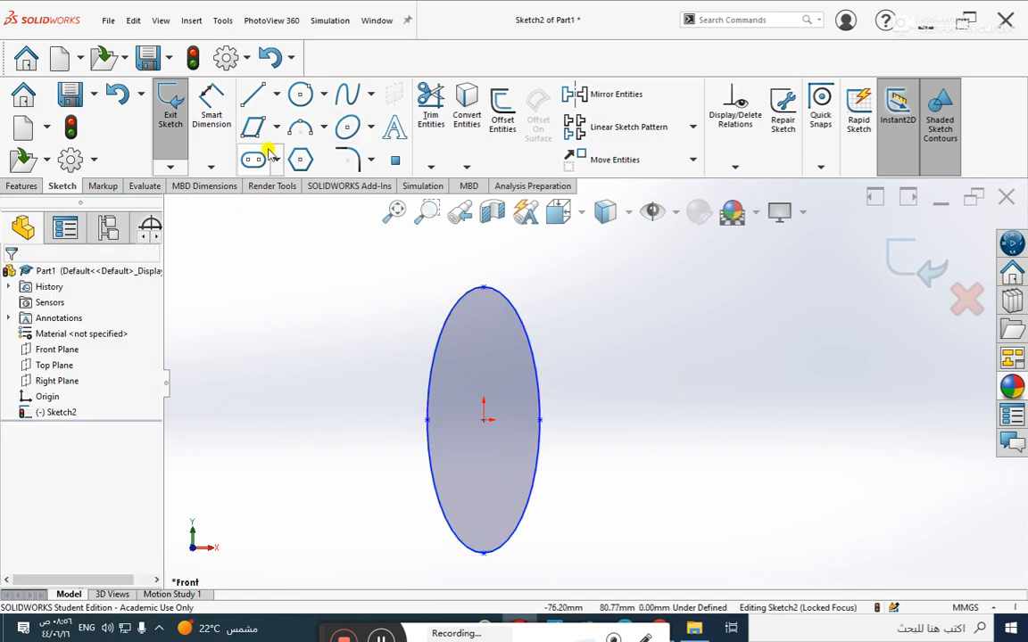
Dimension the ellipse's full height between its top and bottom points and set it to 100 mm
{"action": "left_click", "coordinate": [211, 112]}
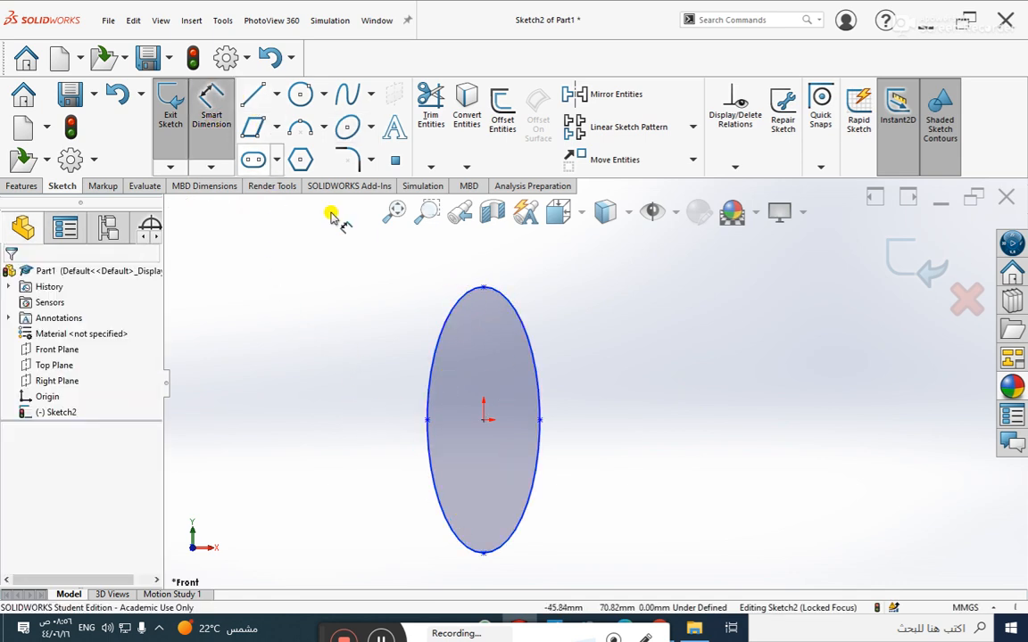
{"action": "left_click", "coordinate": [484, 289]}
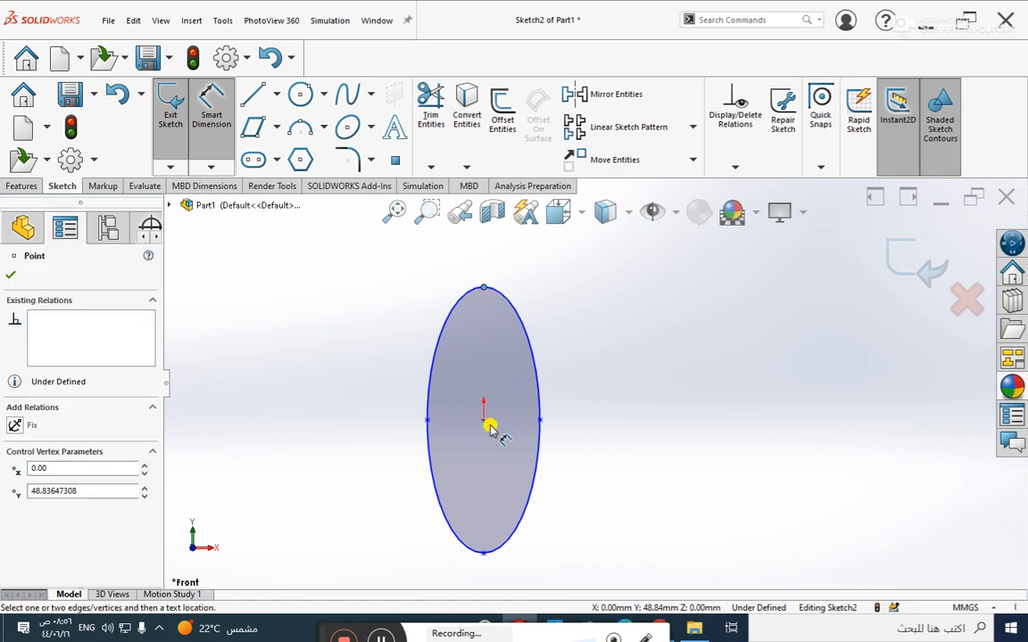
{"action": "left_click", "coordinate": [482, 553]}
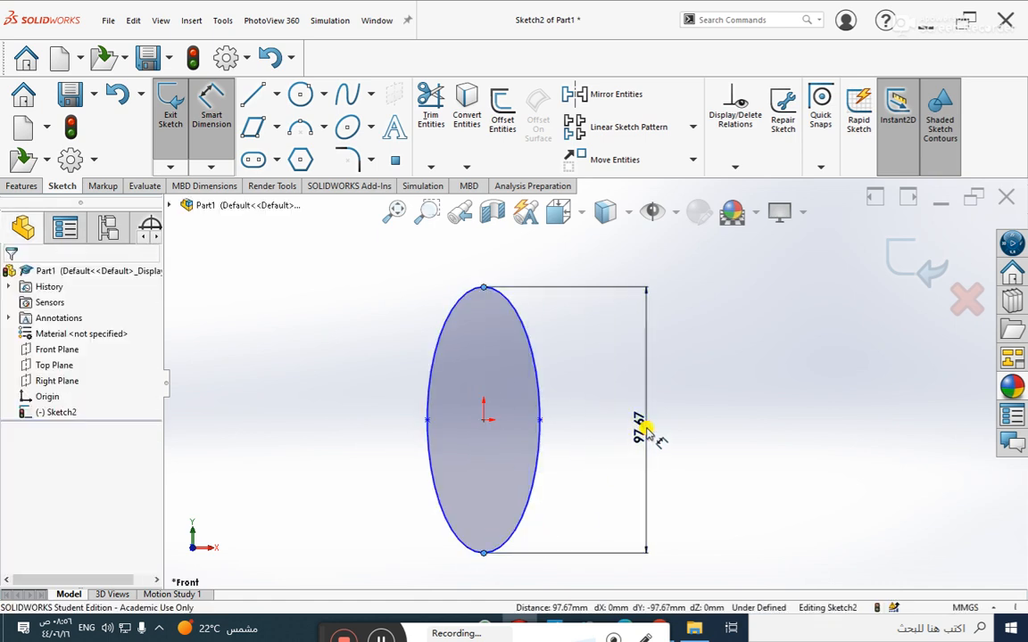
{"action": "left_click", "coordinate": [642, 426]}
{"action": "key", "text": "Return"}
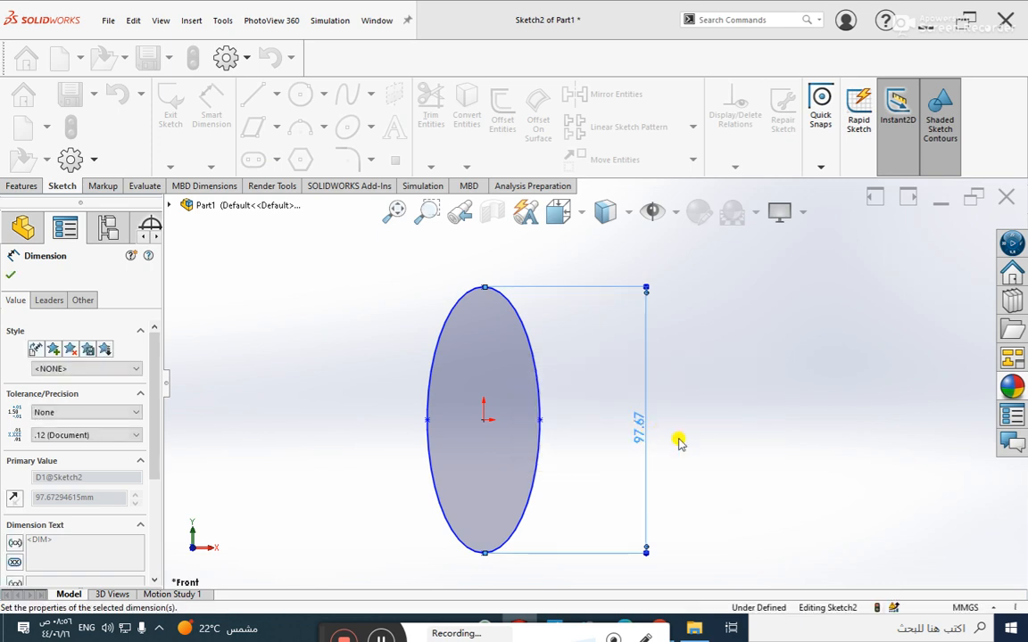
Dimension the ellipse's full width between its left and right points and set it to 40 mm
{"action": "left_click", "coordinate": [540, 422]}
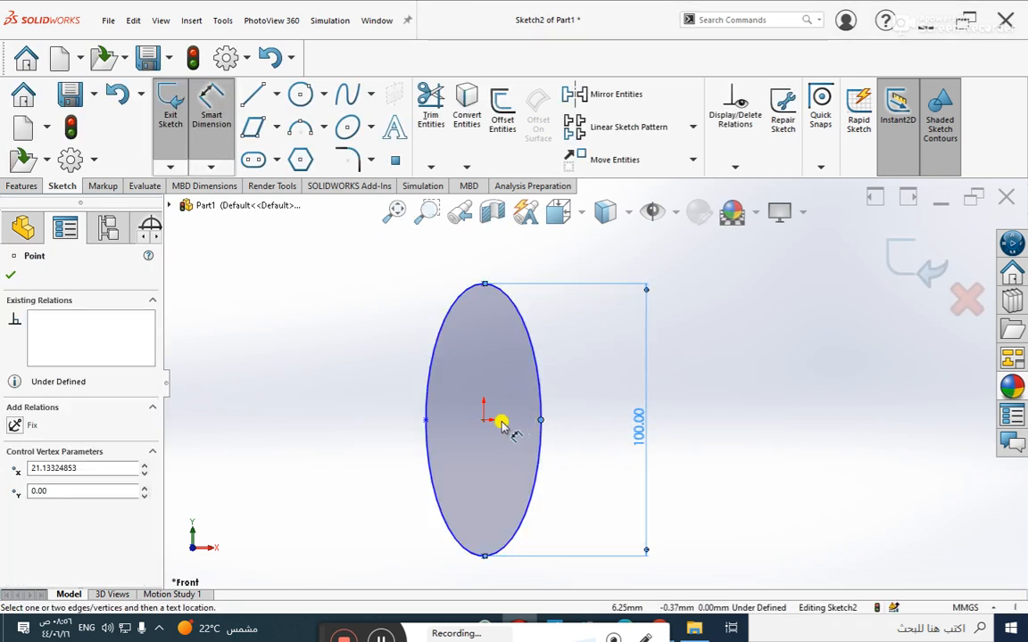
{"action": "left_click", "coordinate": [427, 421]}
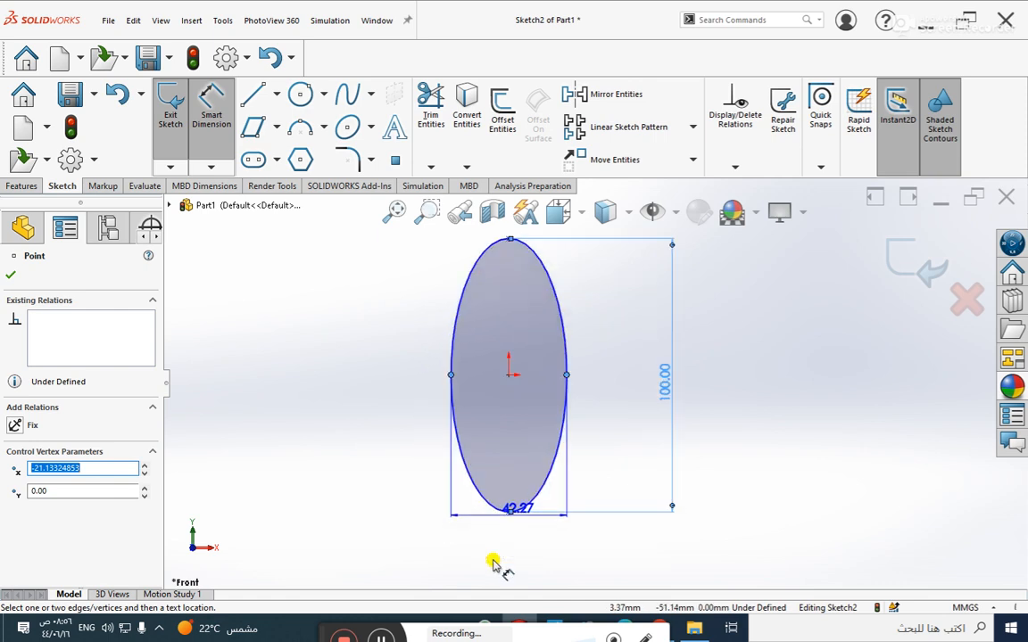
{"action": "left_click", "coordinate": [514, 550]}
{"action": "type", "text": "40"}
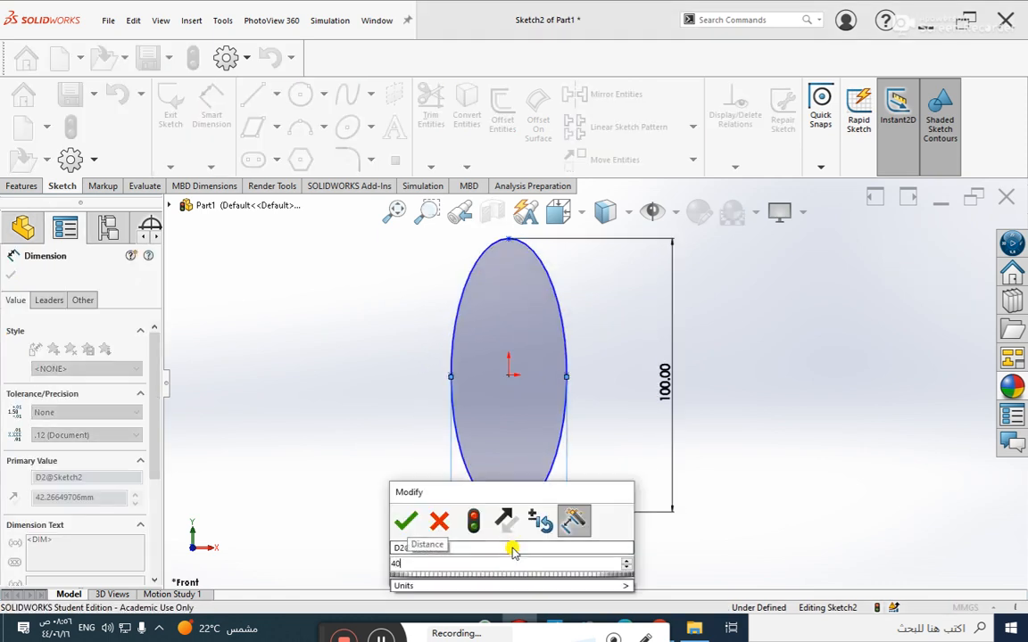
{"action": "key", "text": "Return"}
{"action": "key", "text": "Escape"}
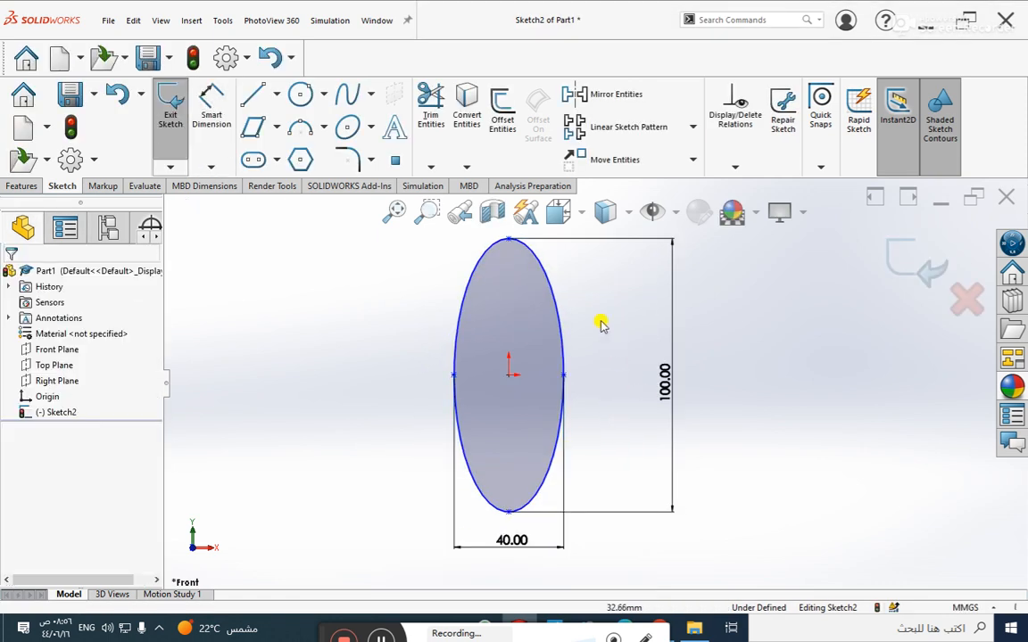
Try to add a horizontal relation between the ellipse's bottom, right and left points, and undo it
{"action": "left_click", "coordinate": [508, 515]}
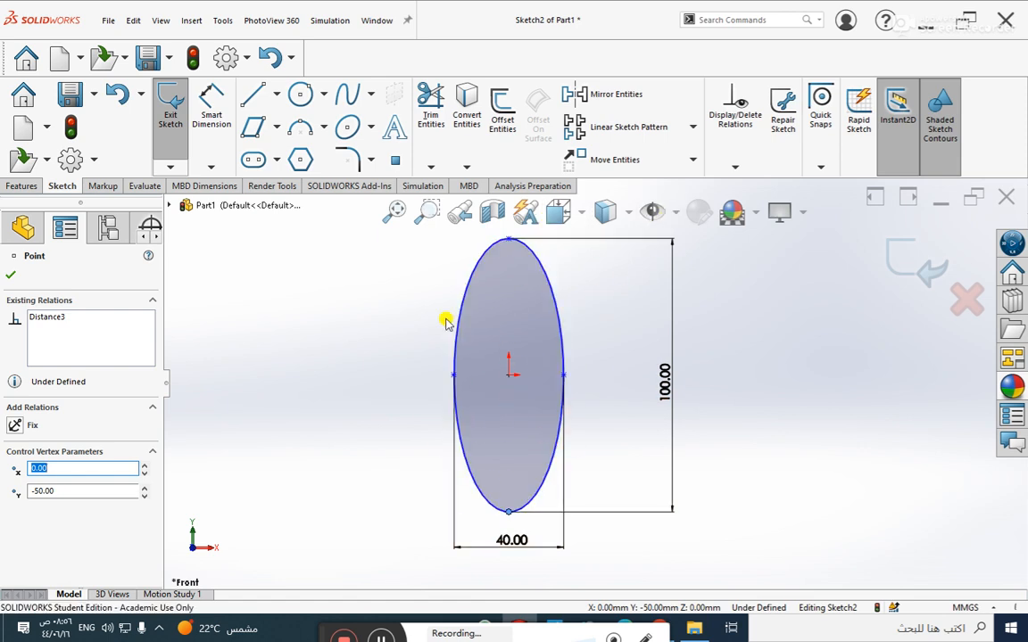
{"action": "left_click", "coordinate": [735, 167]}
{"action": "left_click", "coordinate": [757, 203]}
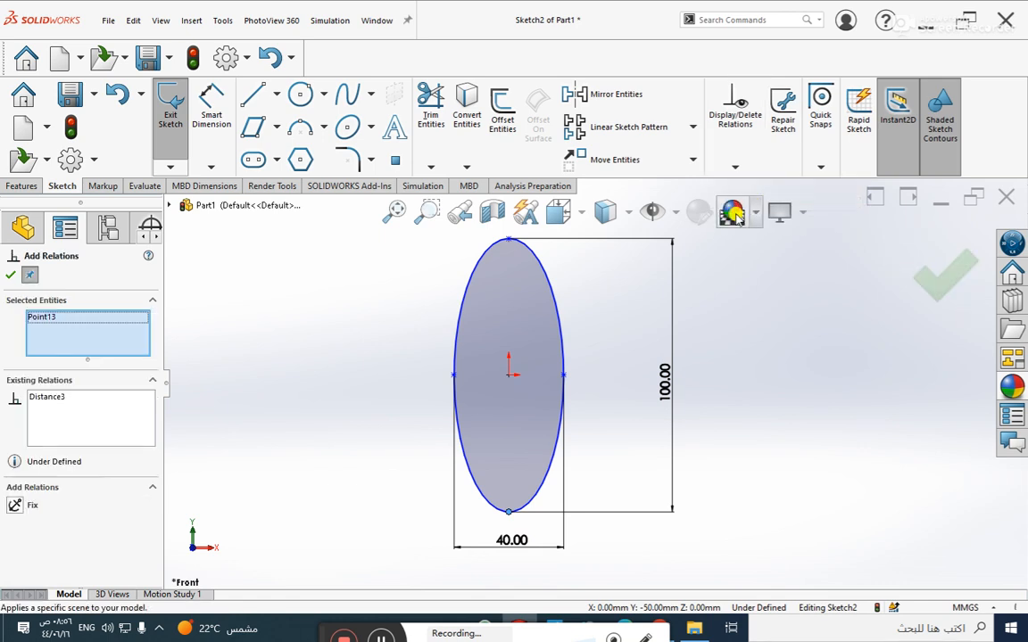
{"action": "left_click", "coordinate": [563, 375]}
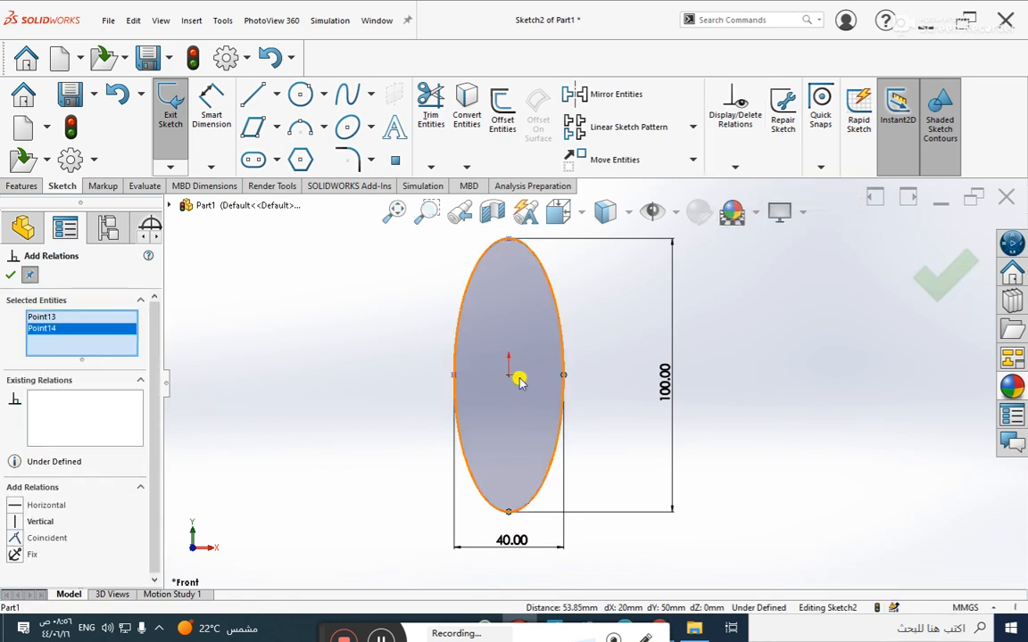
{"action": "left_click", "coordinate": [455, 375]}
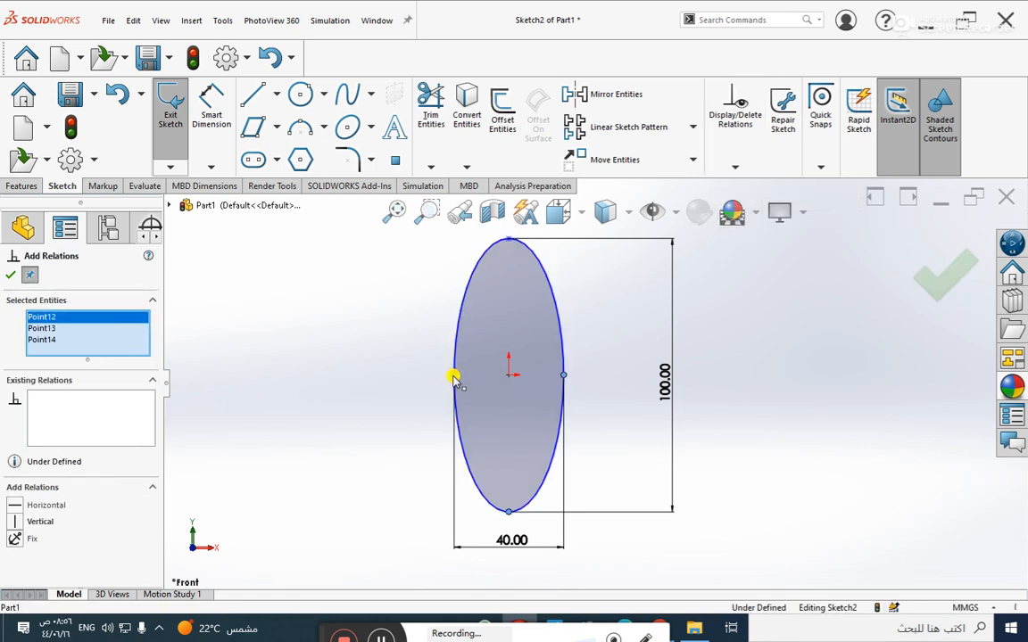
{"action": "left_click", "coordinate": [16, 506]}
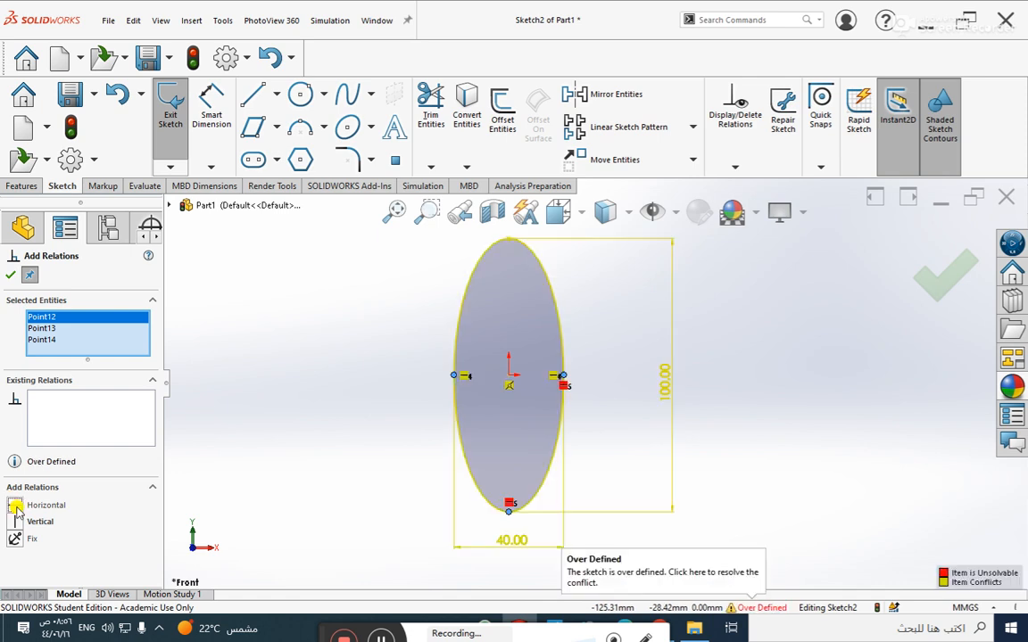
{"action": "left_click", "coordinate": [271, 57]}
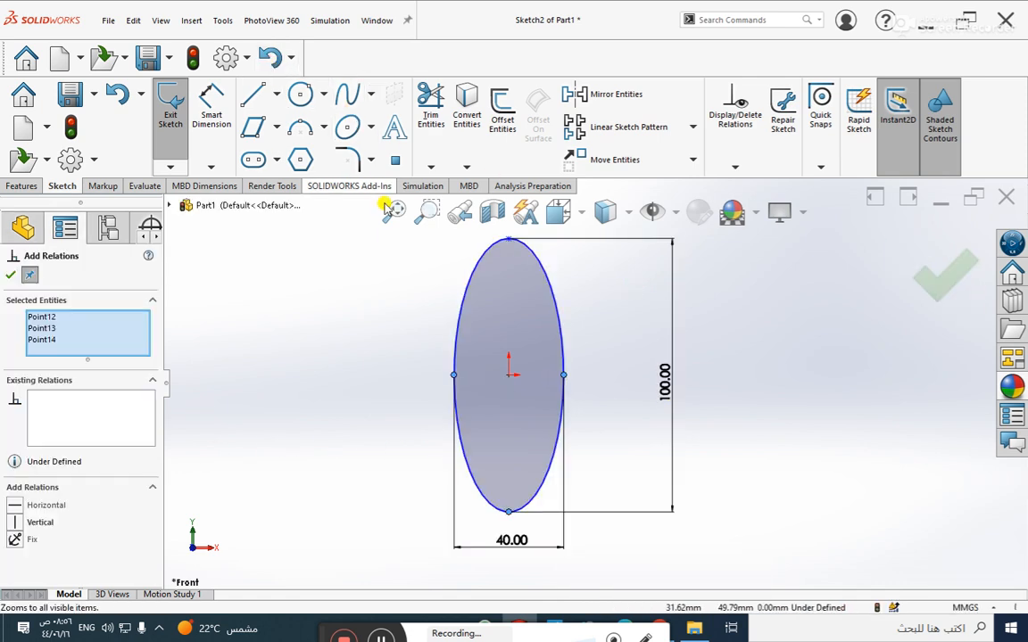
{"action": "key", "text": "Escape"}
Tilt the ellipse slightly by its bottom point, and add a vertical relation between its top point and centre point
{"action": "mouse_move", "coordinate": [508, 512]}
{"action": "left_mouse_down"}
{"action": "mouse_move", "coordinate": [521, 520]}
{"action": "mouse_move", "coordinate": [511, 511]}
{"action": "mouse_move", "coordinate": [542, 494]}
{"action": "mouse_move", "coordinate": [515, 511]}
{"action": "left_mouse_up"}
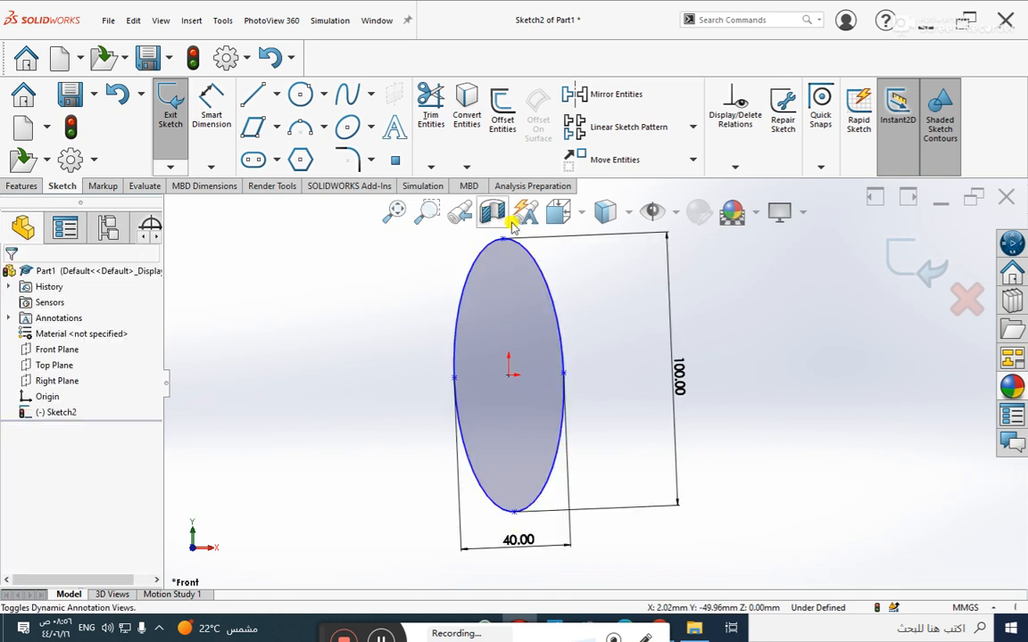
{"action": "left_click", "coordinate": [735, 167]}
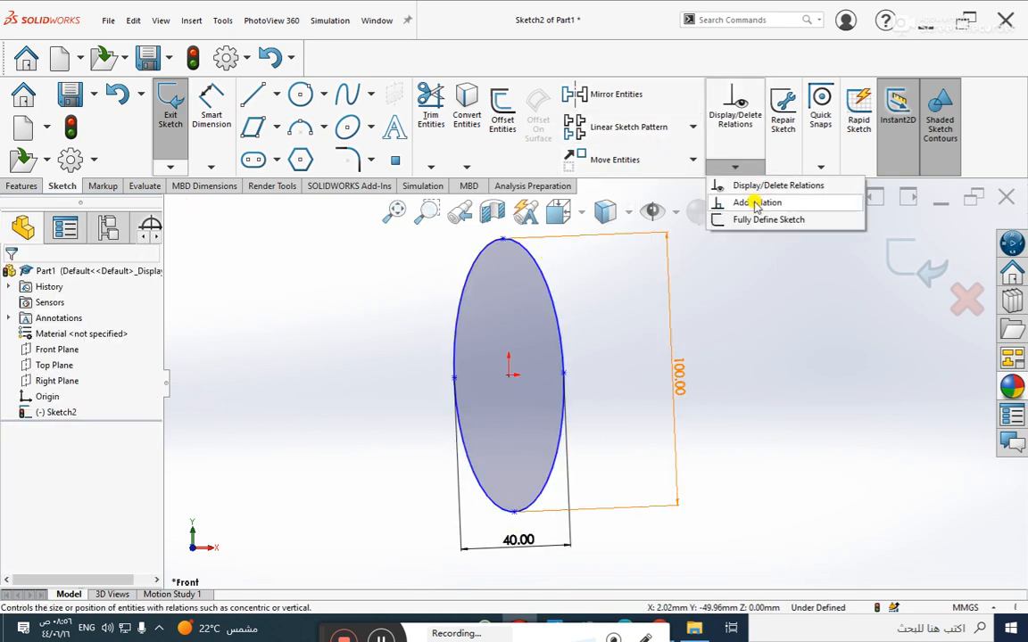
{"action": "left_click", "coordinate": [756, 203]}
{"action": "left_click", "coordinate": [502, 239]}
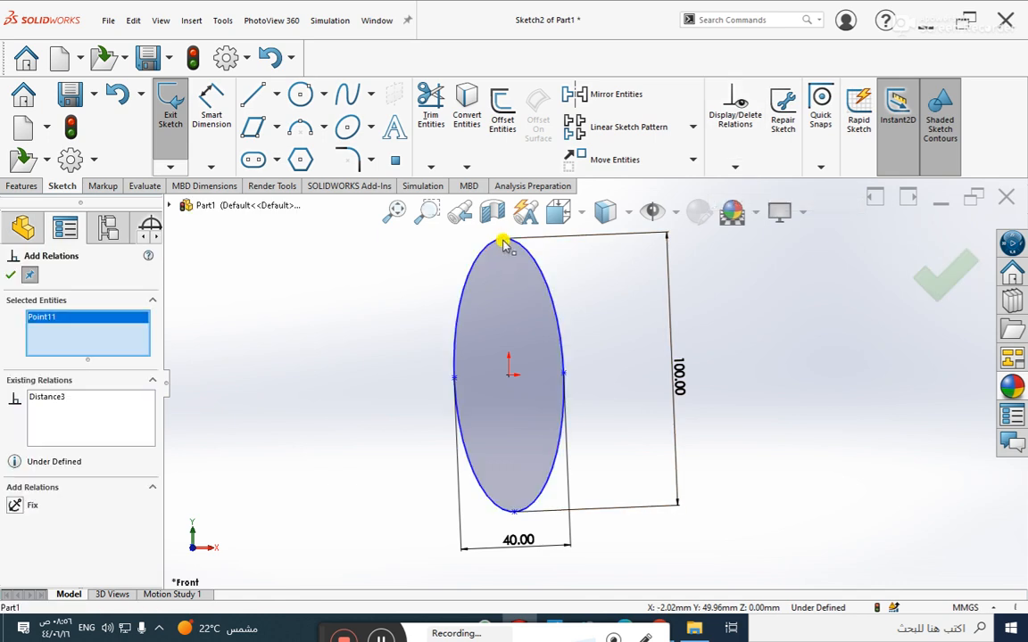
{"action": "left_click", "coordinate": [512, 374]}
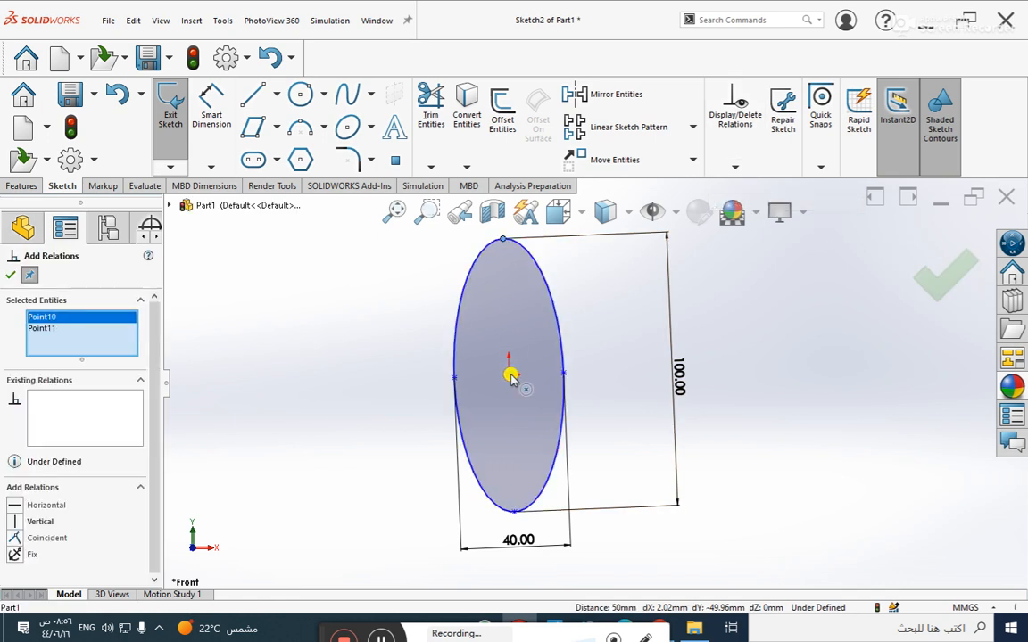
{"action": "left_click", "coordinate": [14, 522]}
{"action": "left_click", "coordinate": [11, 277]}
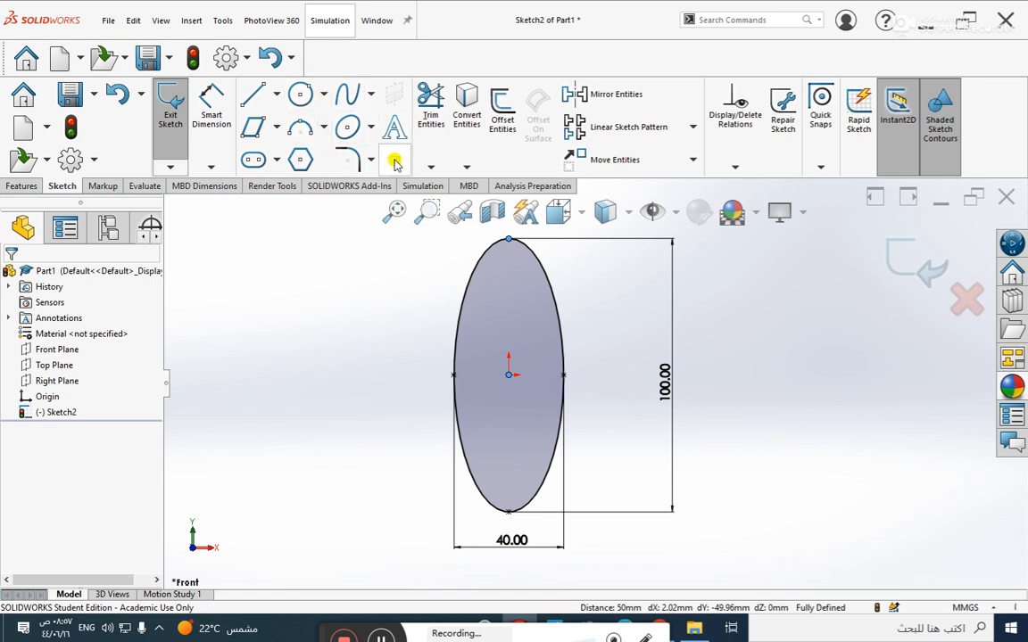
Delete the whole ellipse together with its height and width dimensions
{"action": "scroll", "coordinate": [729, 308], "scroll_direction": "down", "scroll_amount": 2}
{"action": "mouse_move", "coordinate": [745, 282]}
{"action": "left_mouse_down"}
{"action": "mouse_move", "coordinate": [514, 323]}
{"action": "mouse_move", "coordinate": [466, 467]}
{"action": "left_mouse_up"}
{"action": "key", "text": "Delete"}
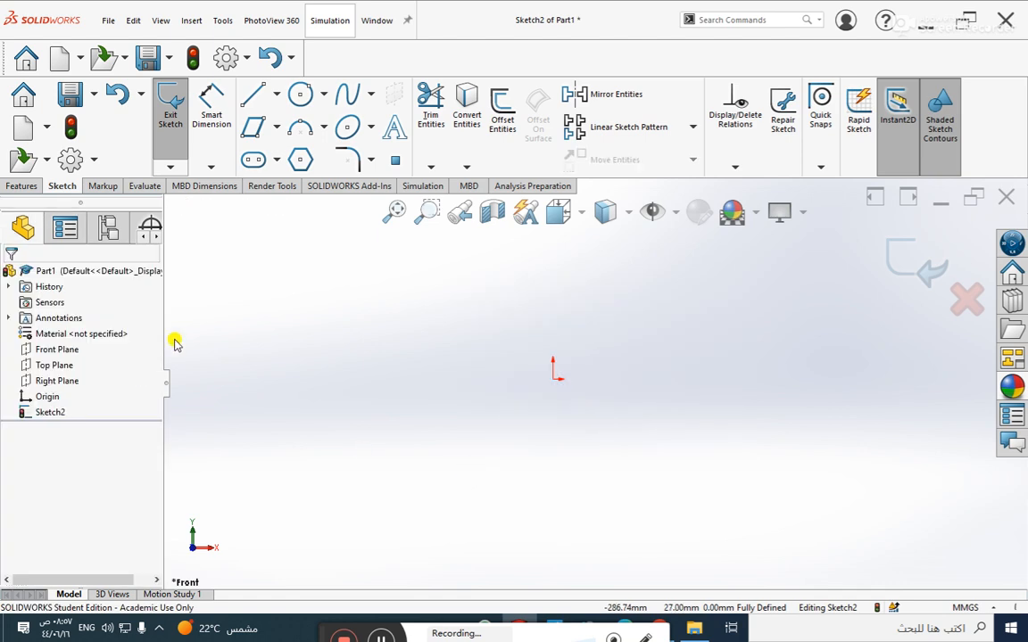
Draw an open S-shaped spline that starts at the origin and winds upward through four more points
{"action": "left_click", "coordinate": [349, 96]}
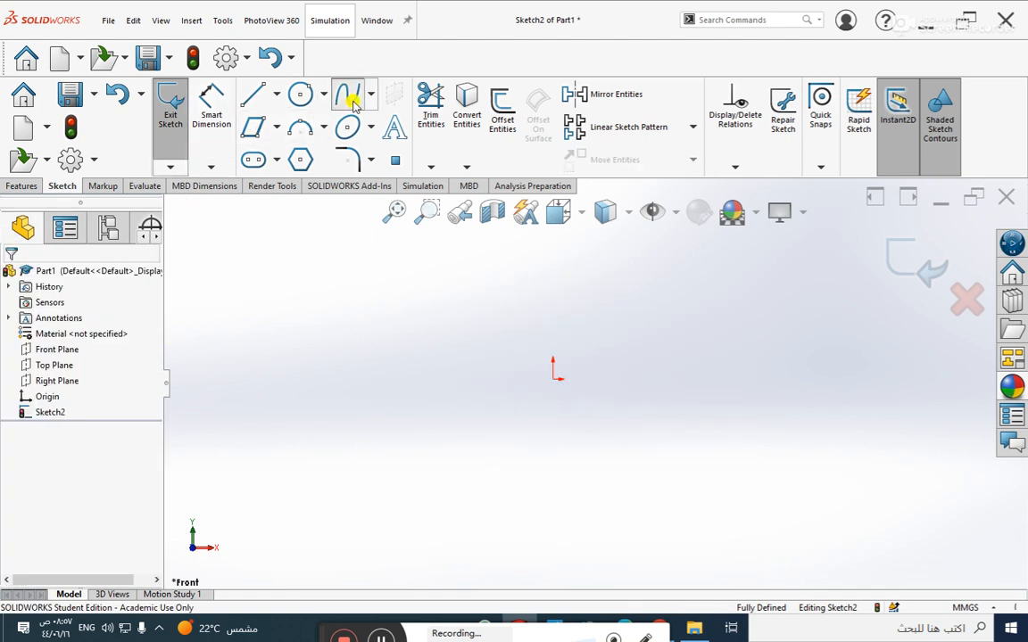
{"action": "left_click", "coordinate": [553, 384]}
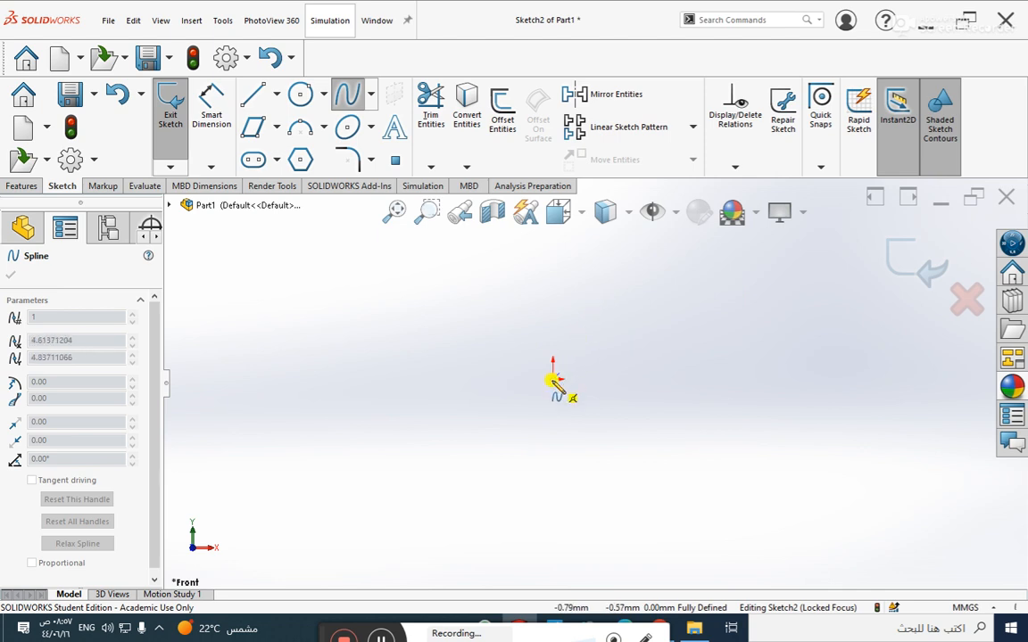
{"action": "left_click", "coordinate": [608, 287]}
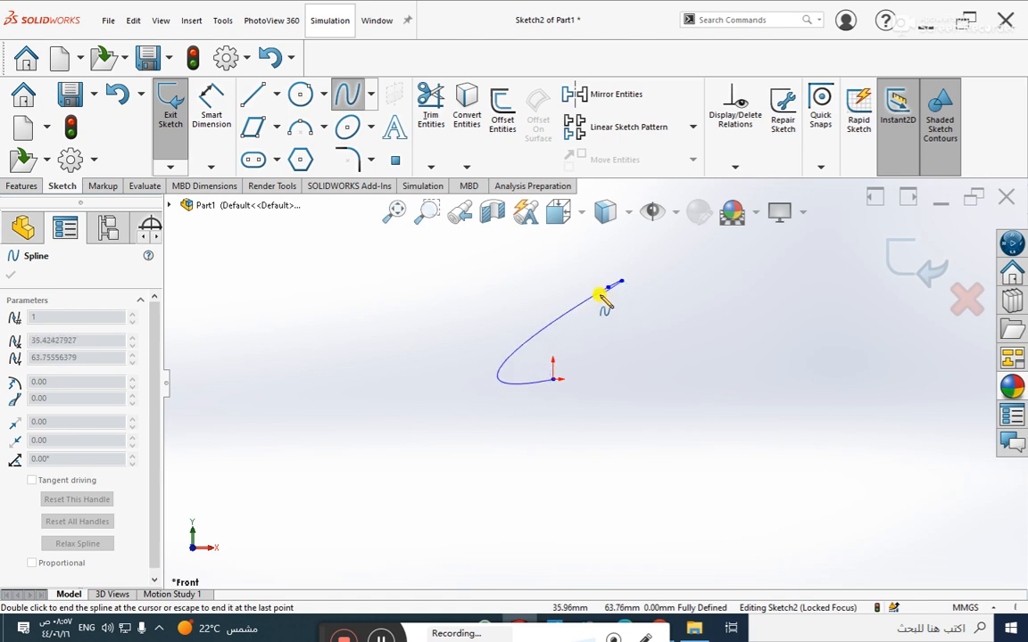
{"action": "left_click", "coordinate": [596, 255]}
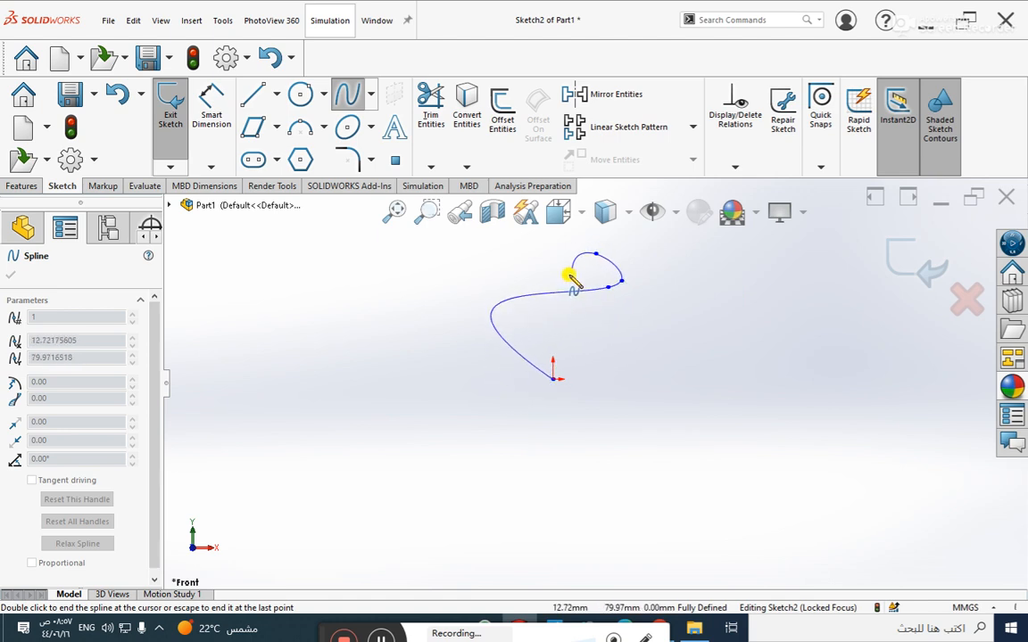
{"action": "left_click", "coordinate": [521, 254]}
{"action": "key", "text": "Escape"}
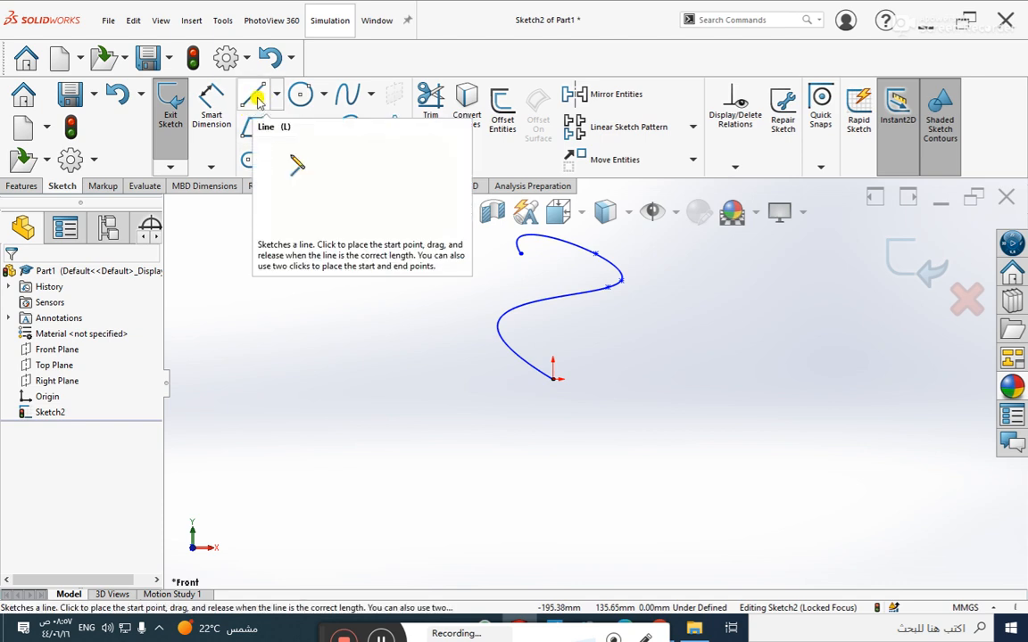
{"action": "left_click", "coordinate": [277, 132]}
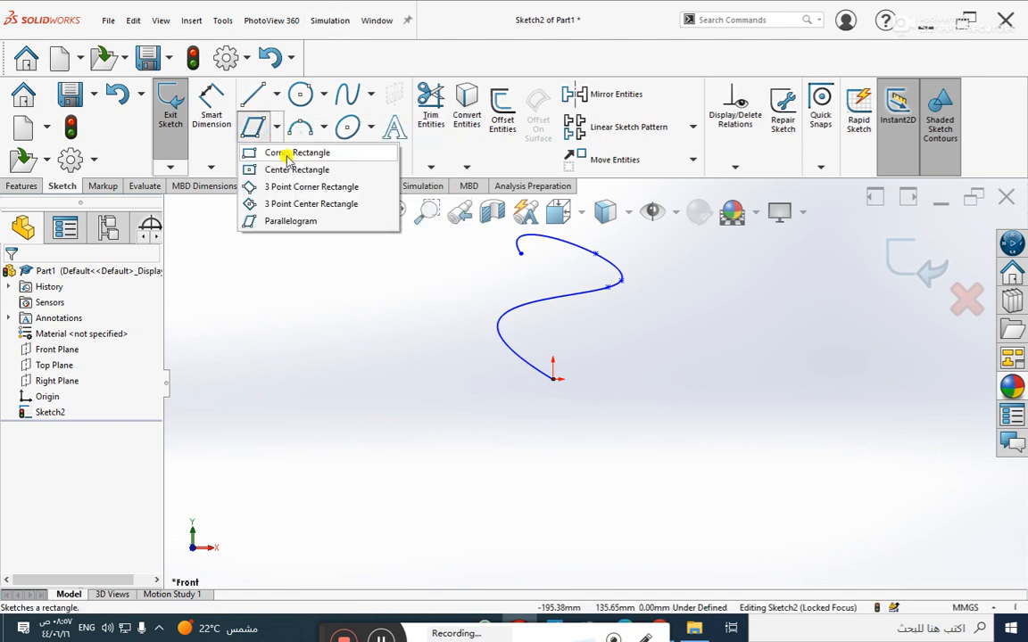
{"action": "left_click", "coordinate": [272, 152]}
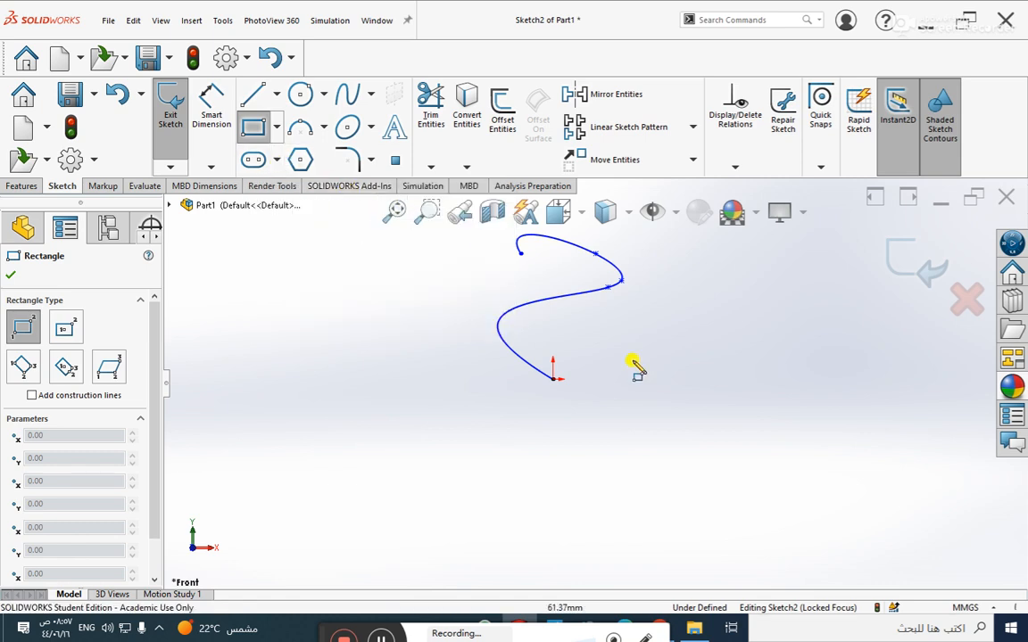
{"action": "key", "text": "Escape"}
Delete the whole spline from the sketch
{"action": "scroll", "coordinate": [695, 275], "scroll_direction": "up", "scroll_amount": 2}
{"action": "left_click_drag", "start_coordinate": [695, 222], "coordinate": [420, 463]}
{"action": "key", "text": "Delete"}
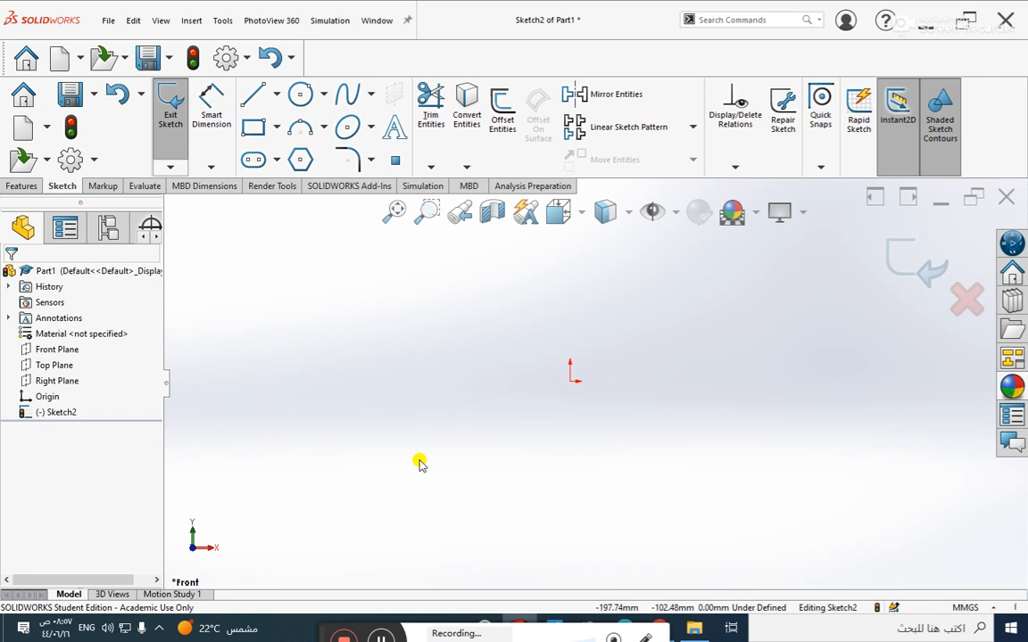
Draw a horizontal straight slot from the origin to the right, with a centreline about 125 mm long and an end radius of about 36 mm
{"action": "scroll", "coordinate": [663, 306], "scroll_direction": "down", "scroll_amount": 2}
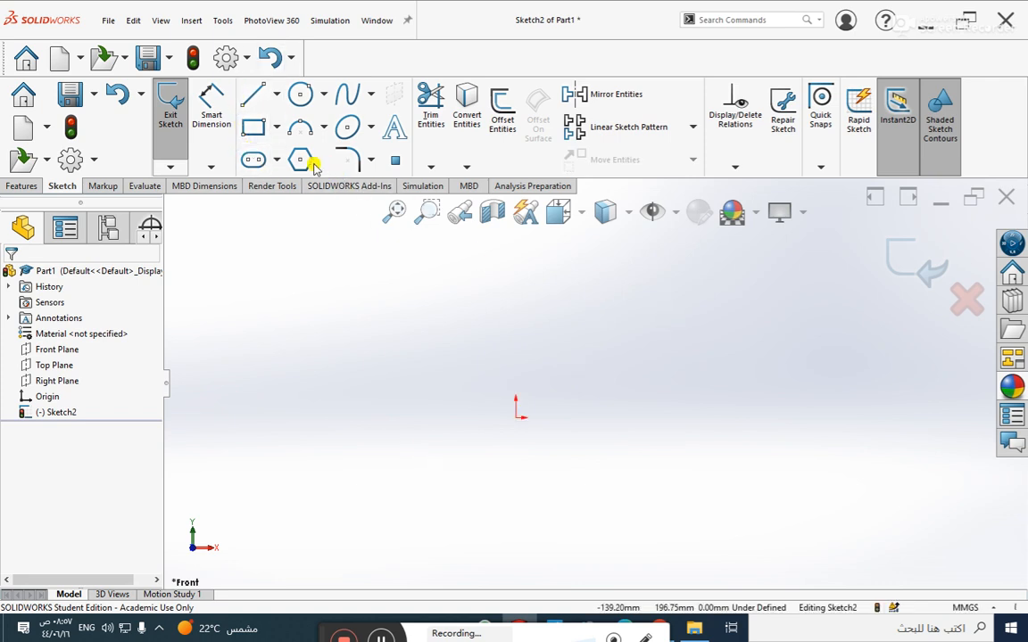
{"action": "left_click", "coordinate": [274, 160]}
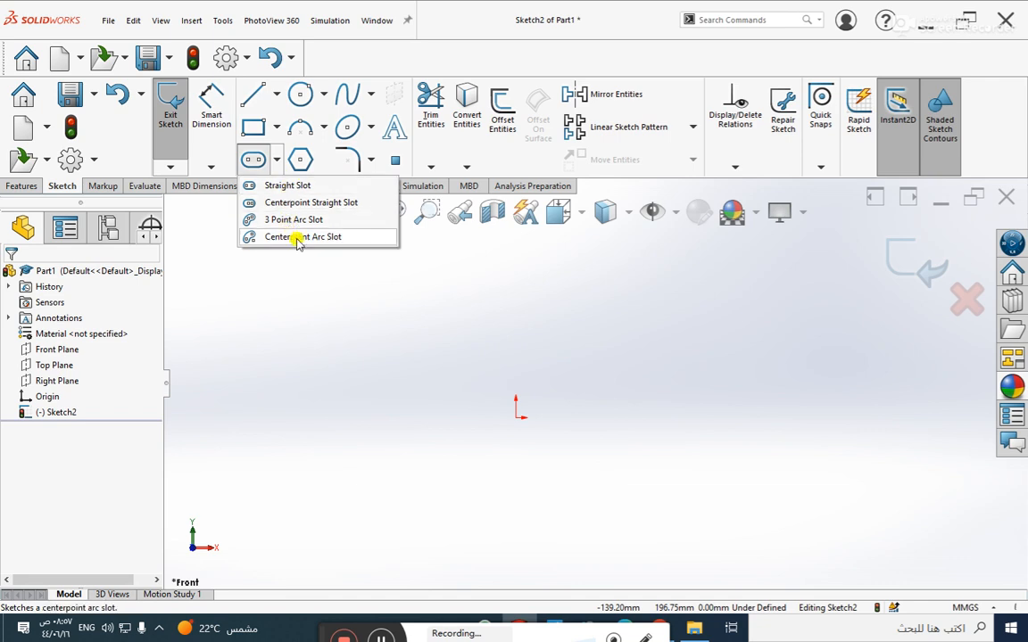
{"action": "left_click", "coordinate": [274, 188]}
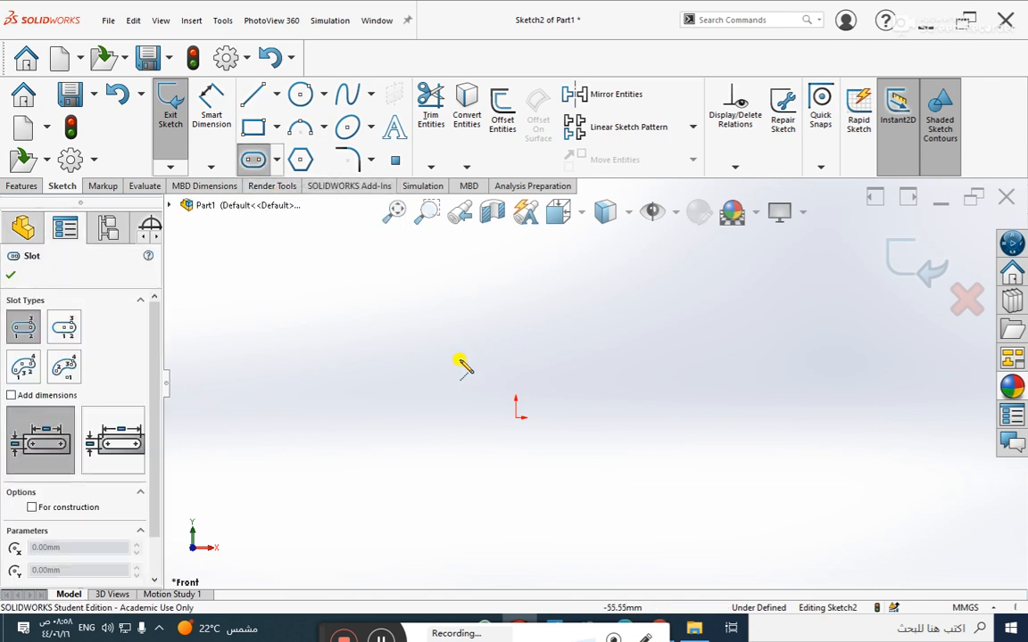
{"action": "left_click", "coordinate": [517, 417]}
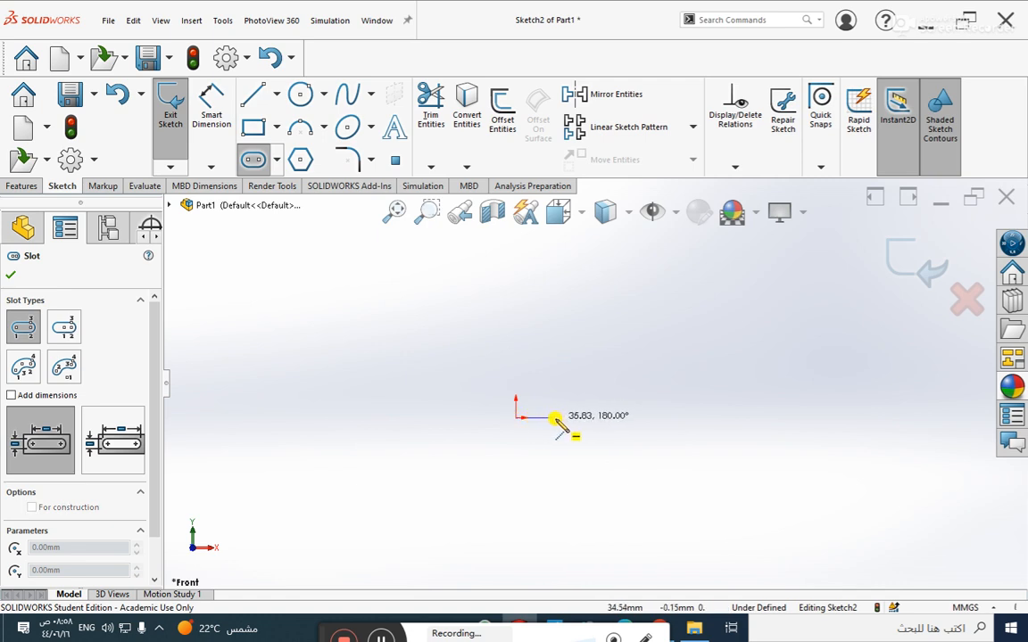
{"action": "left_click", "coordinate": [654, 417]}
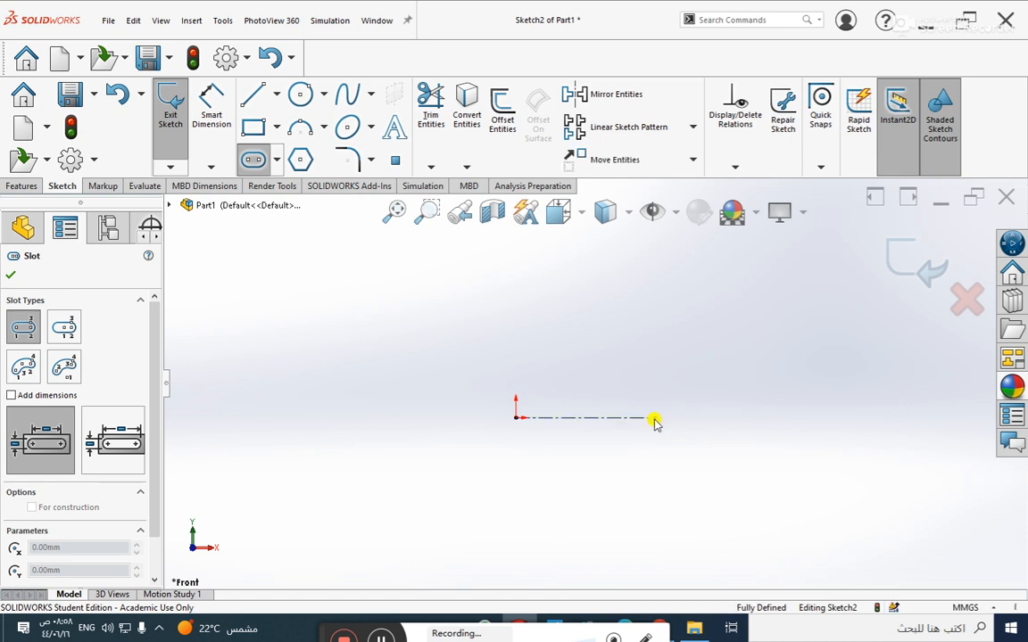
{"action": "left_click", "coordinate": [658, 382]}
{"action": "key", "text": "Escape"}
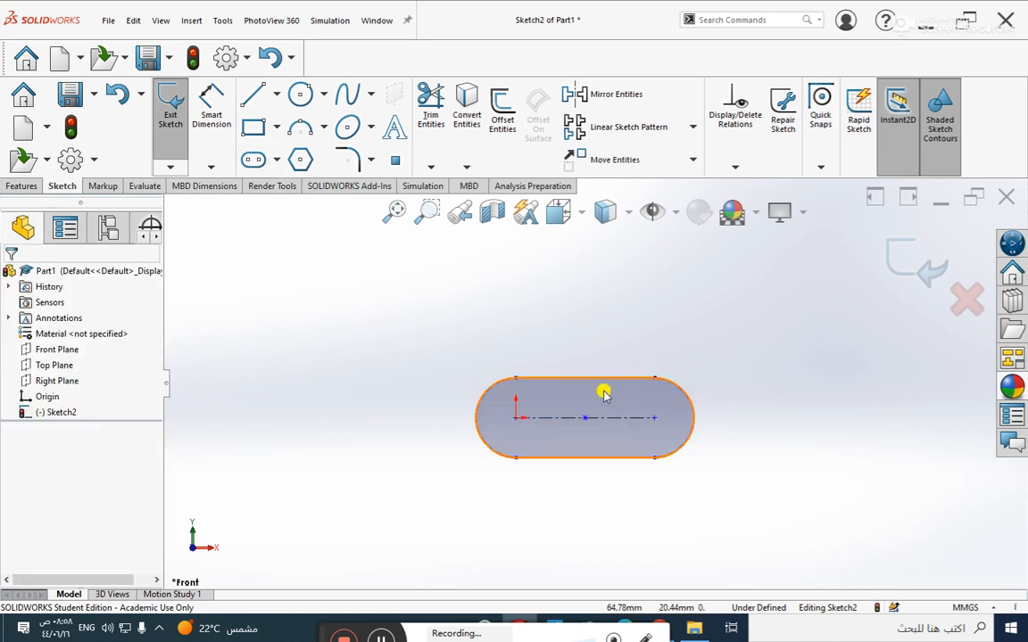
Dimension the slot's centreline length below the slot and set it to 125 mm
{"action": "left_click", "coordinate": [217, 104]}
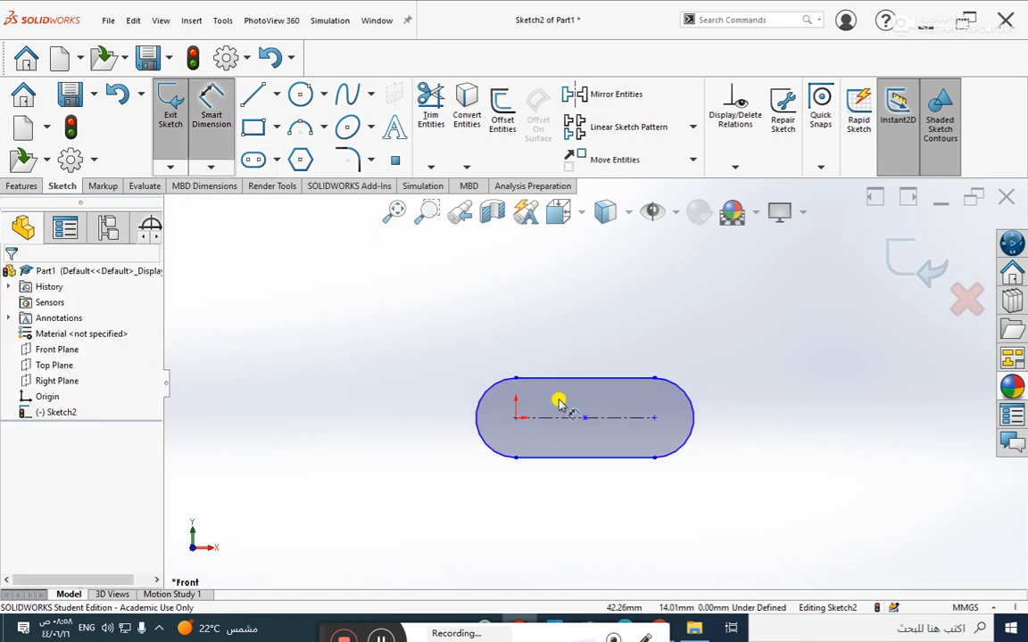
{"action": "left_click", "coordinate": [606, 426]}
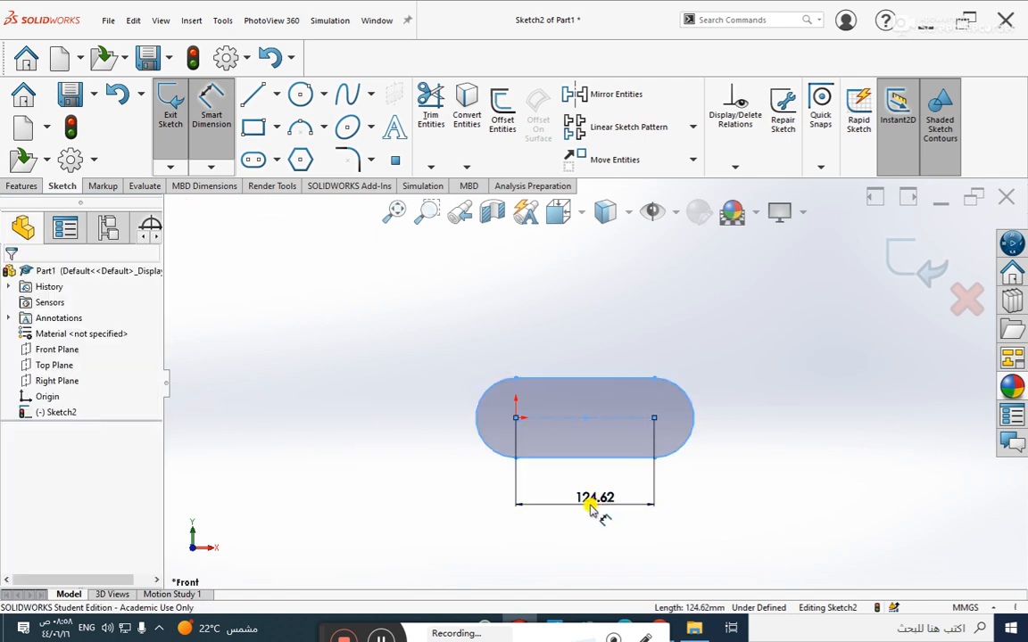
{"action": "left_click", "coordinate": [594, 510]}
{"action": "type", "text": "125"}
{"action": "key", "text": "Return"}
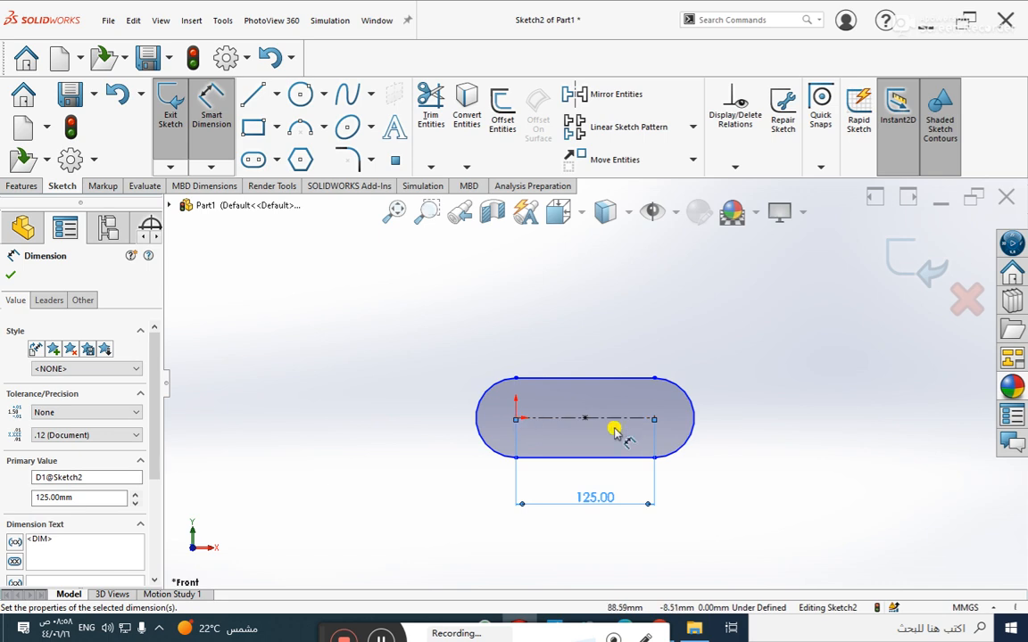
Dimension the radius of the slot's right end arc and set it to 35 mm
{"action": "left_click", "coordinate": [694, 398]}
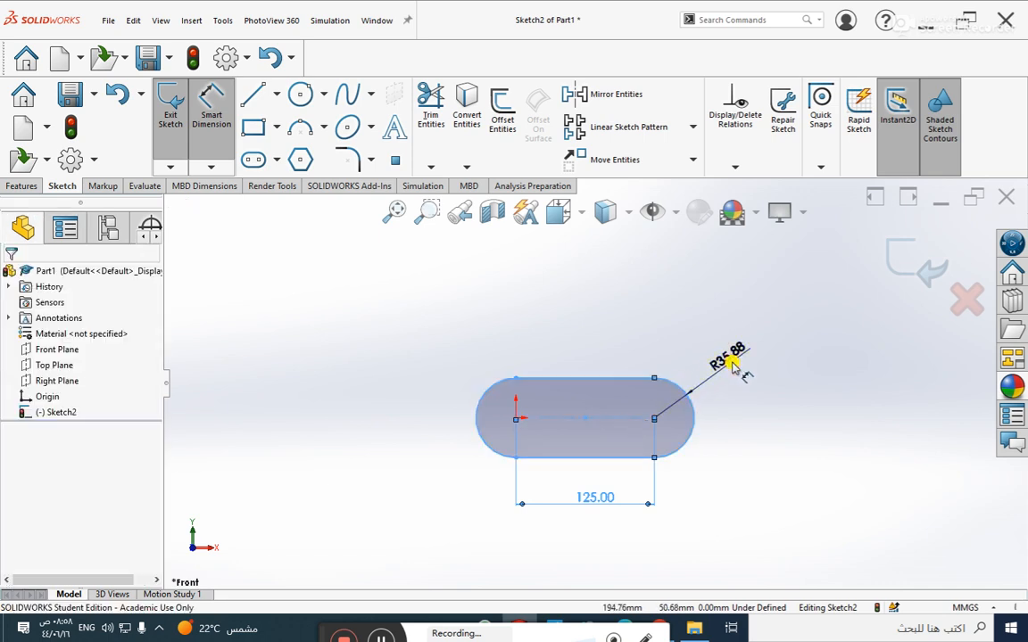
{"action": "left_click", "coordinate": [732, 366]}
{"action": "type", "text": "35"}
{"action": "key", "text": "Return"}
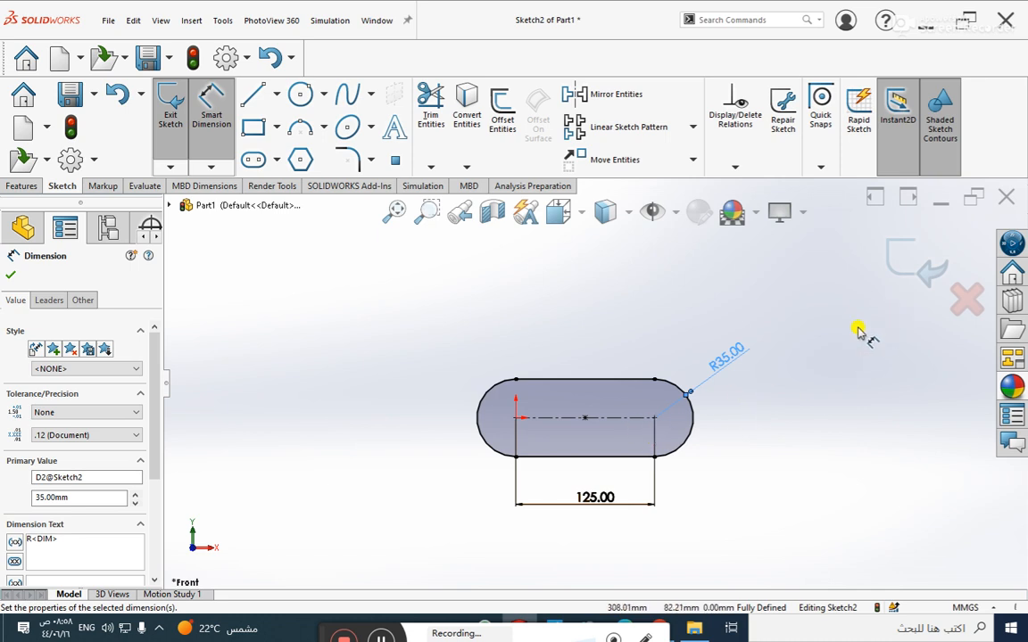
Delete the whole straight slot together with its dimensions from the sketch
{"action": "key", "text": "Escape"}
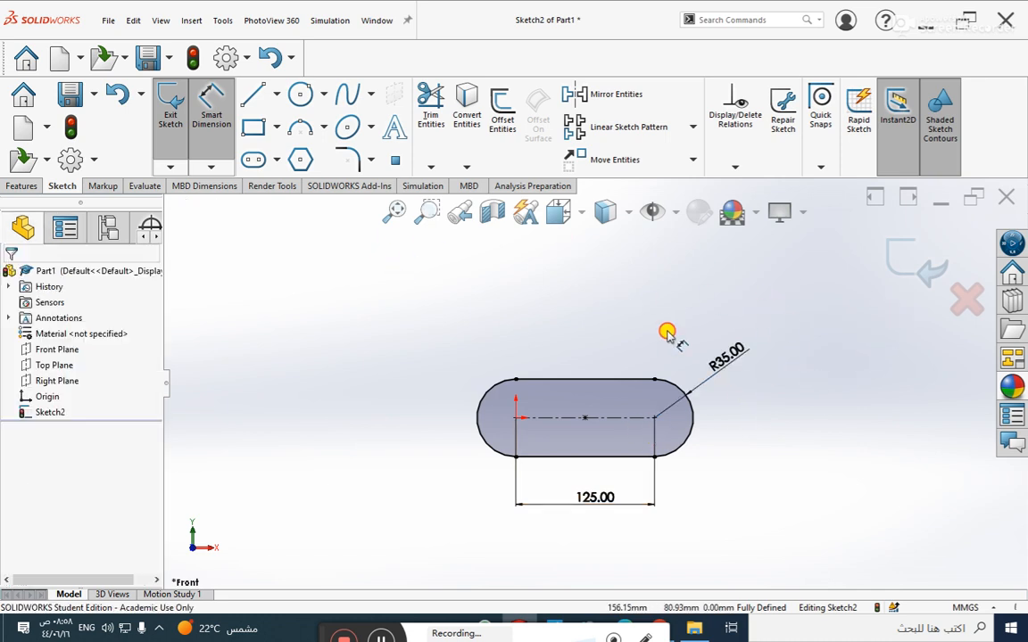
{"action": "key", "text": "Escape"}
{"action": "left_click_drag", "start_coordinate": [807, 308], "coordinate": [399, 576]}
{"action": "key", "text": "Delete"}
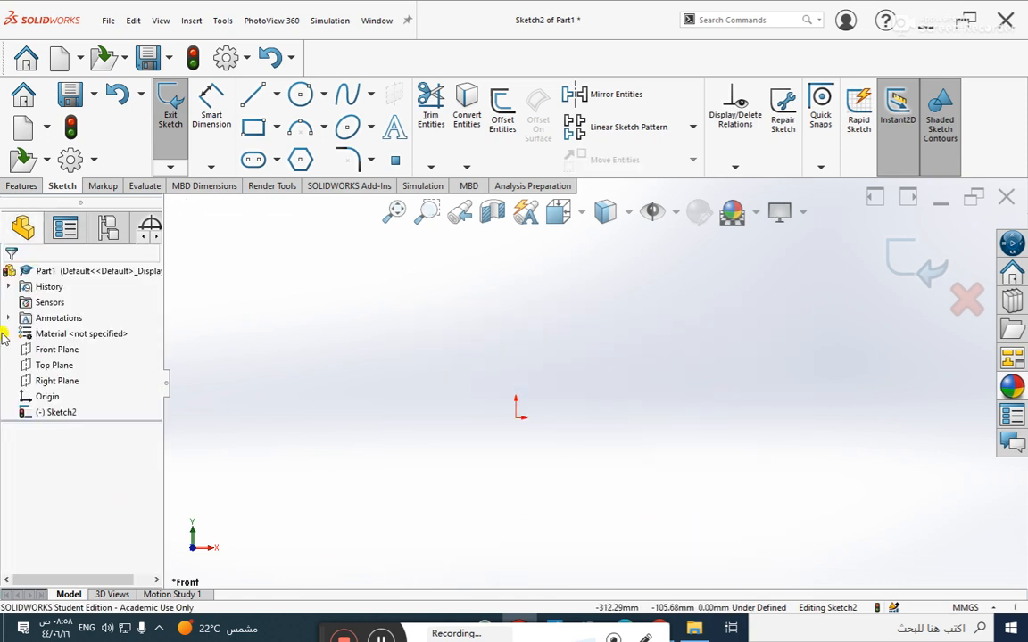
Draw a centerpoint arc slot above the origin, centred on it, with an arc radius of about 162 mm, spanning about 87° and about 84 mm wide
{"action": "left_click", "coordinate": [276, 159]}
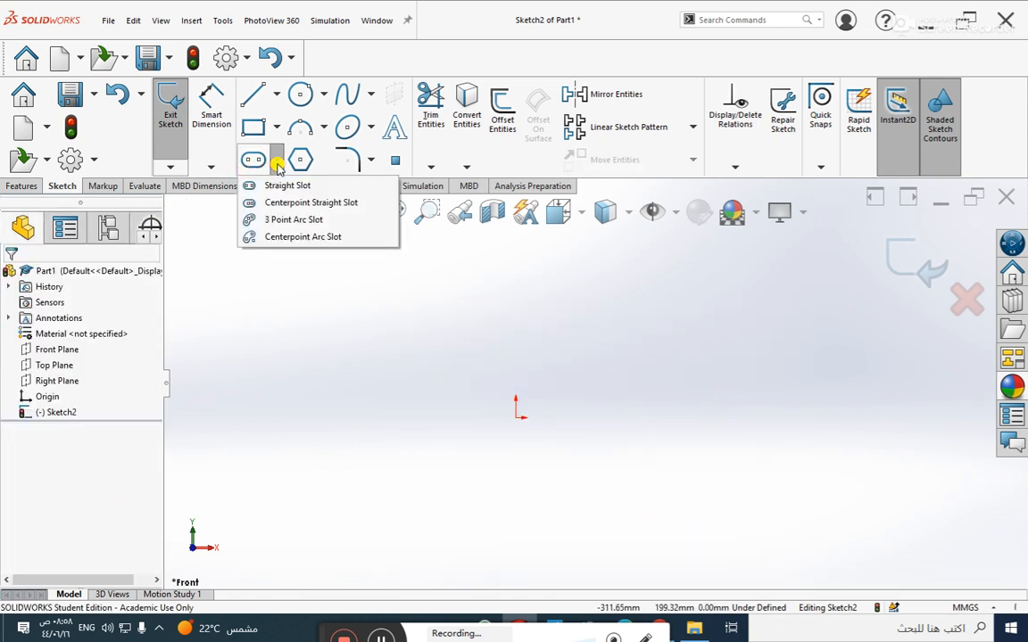
{"action": "left_click", "coordinate": [285, 238]}
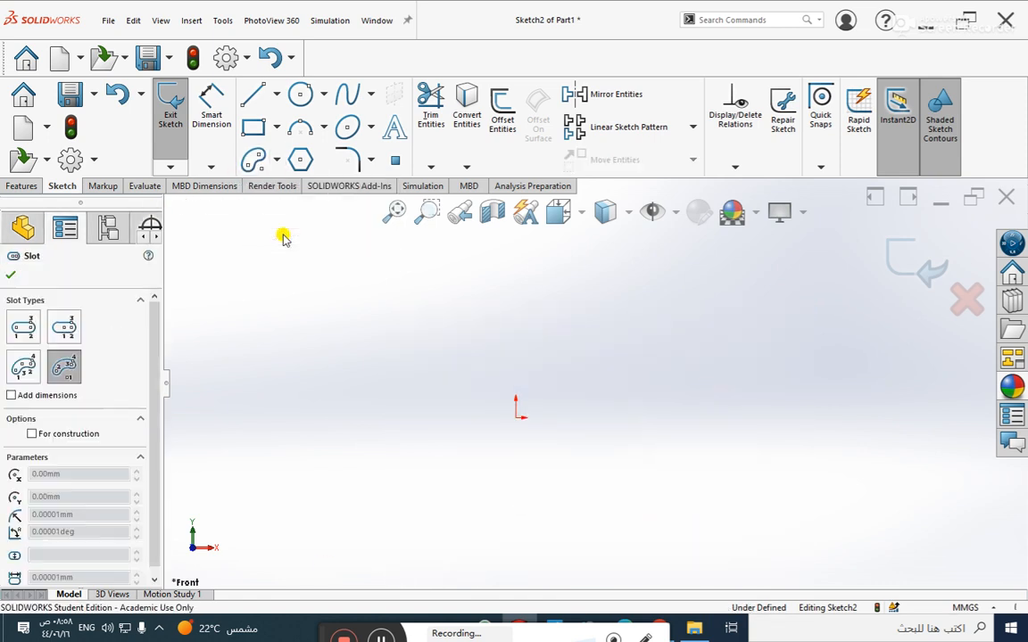
{"action": "left_click", "coordinate": [516, 418]}
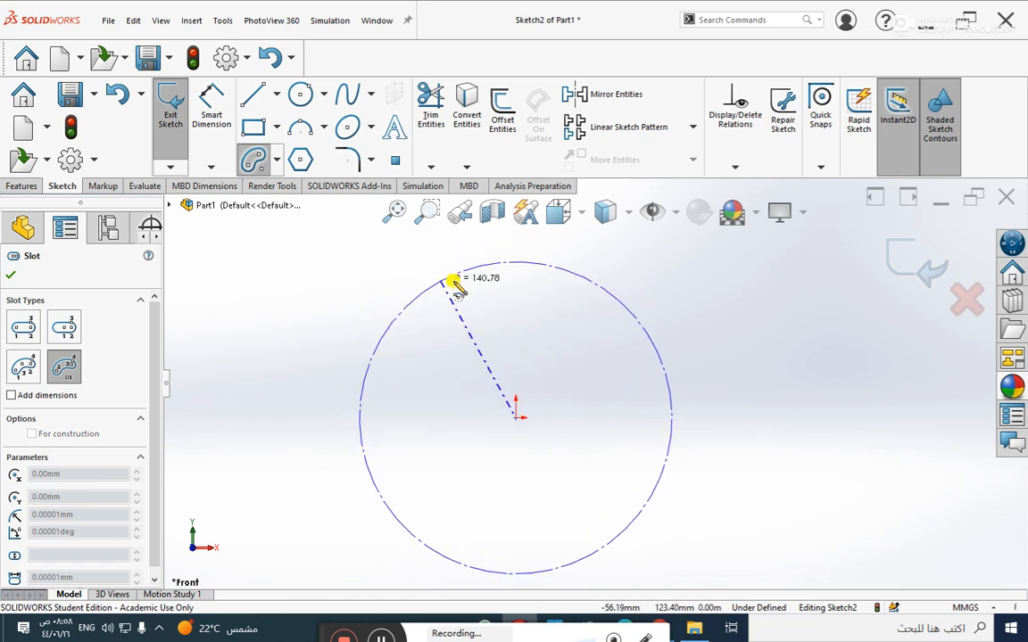
{"action": "left_click", "coordinate": [634, 286]}
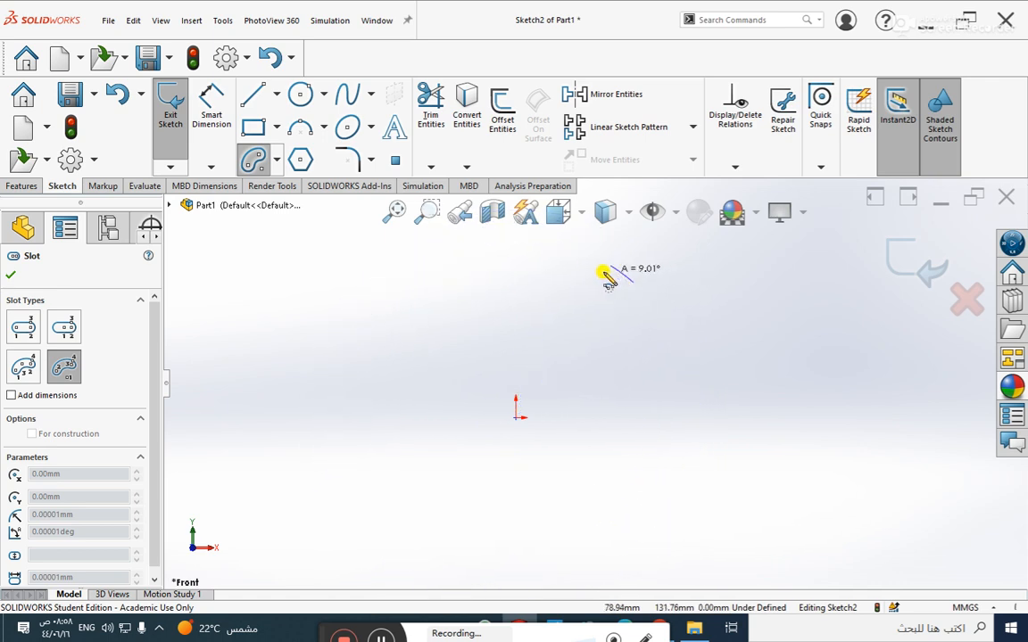
{"action": "left_click", "coordinate": [410, 320]}
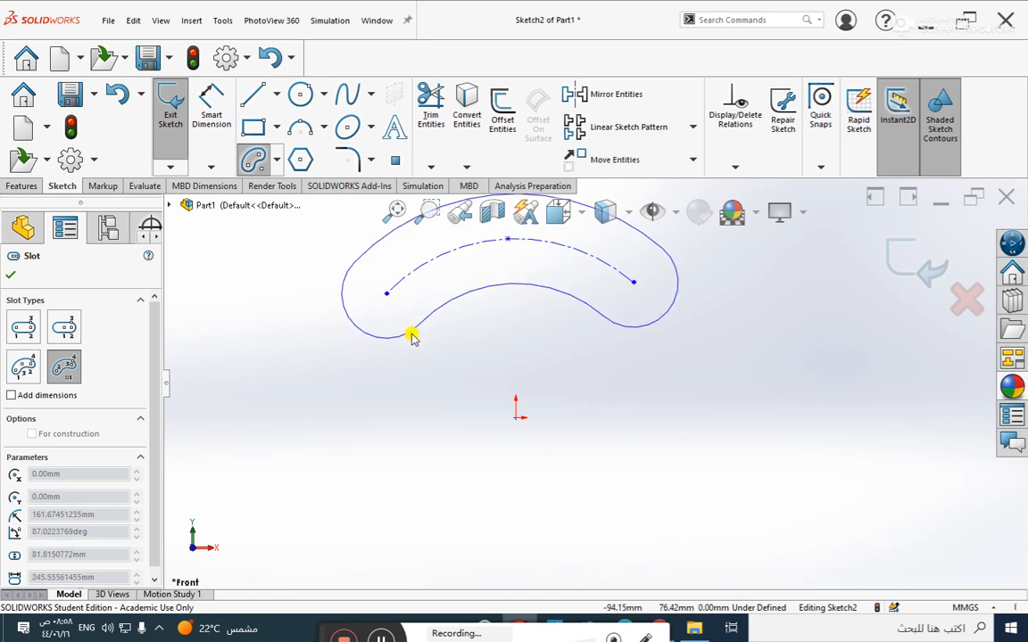
{"action": "left_click", "coordinate": [415, 333]}
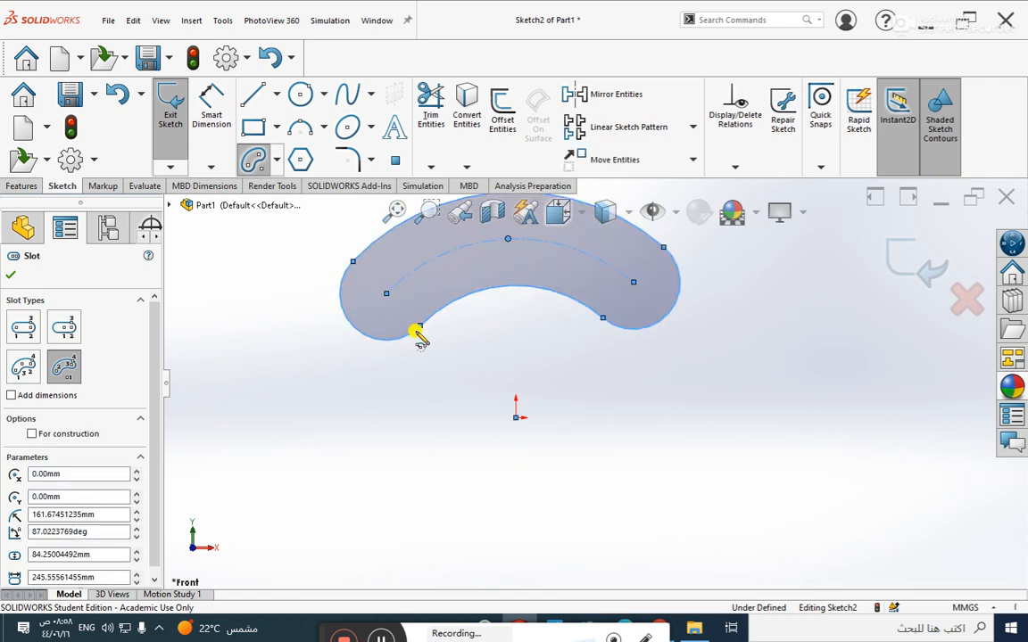
{"action": "key", "text": "Escape"}
Draw a centerline from the midpoint of the slot's centre arc down to the origin
{"action": "scroll", "coordinate": [562, 338], "scroll_direction": "up", "scroll_amount": 1}
{"action": "scroll", "coordinate": [564, 337], "scroll_direction": "down", "scroll_amount": 3}
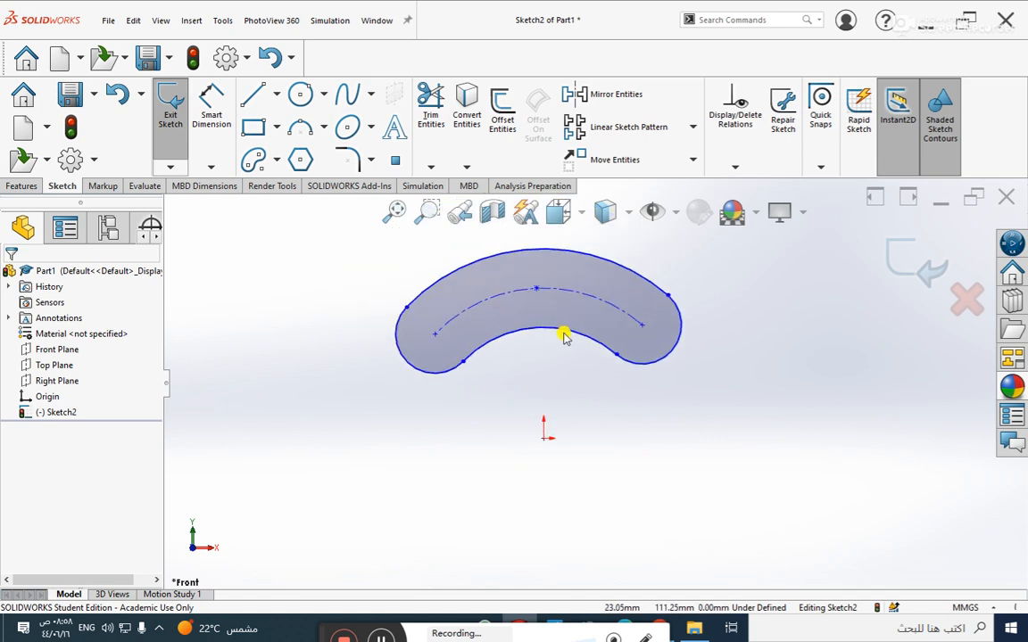
{"action": "left_click", "coordinate": [277, 95]}
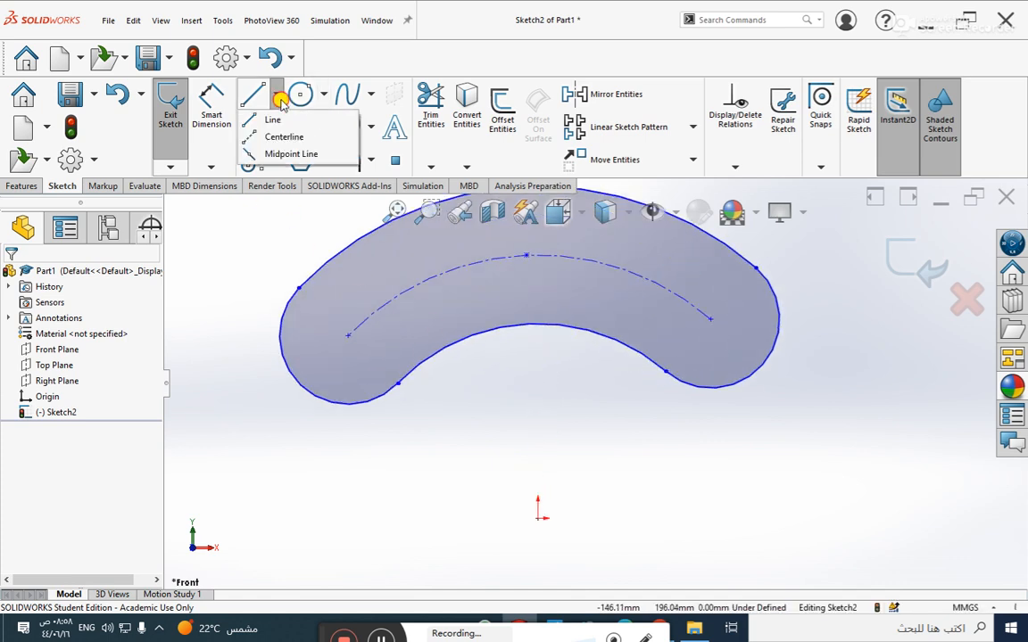
{"action": "left_click", "coordinate": [268, 133]}
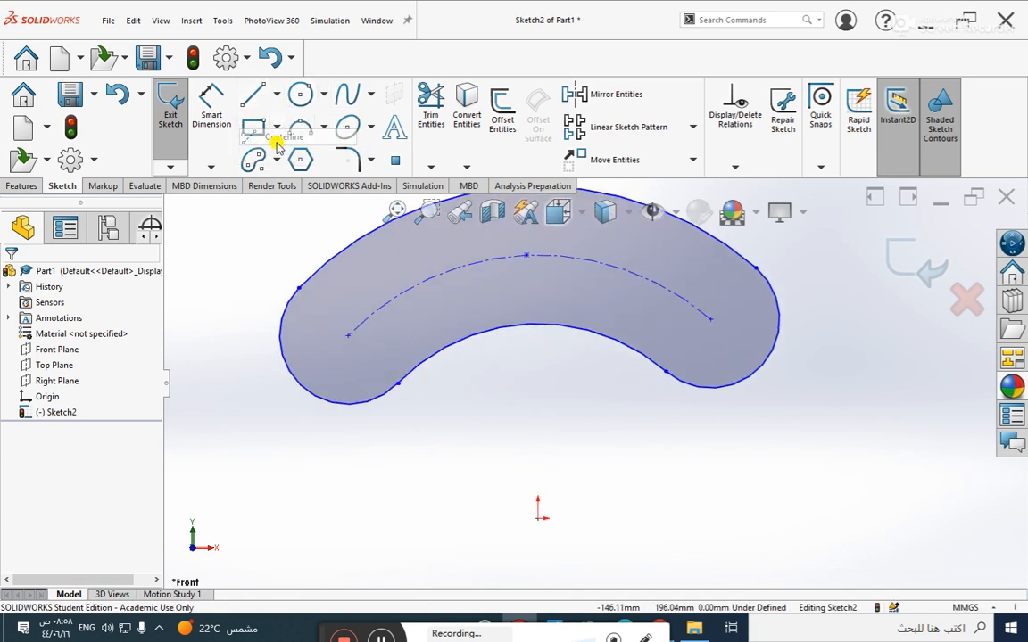
{"action": "left_click", "coordinate": [526, 257]}
{"action": "left_click", "coordinate": [538, 521]}
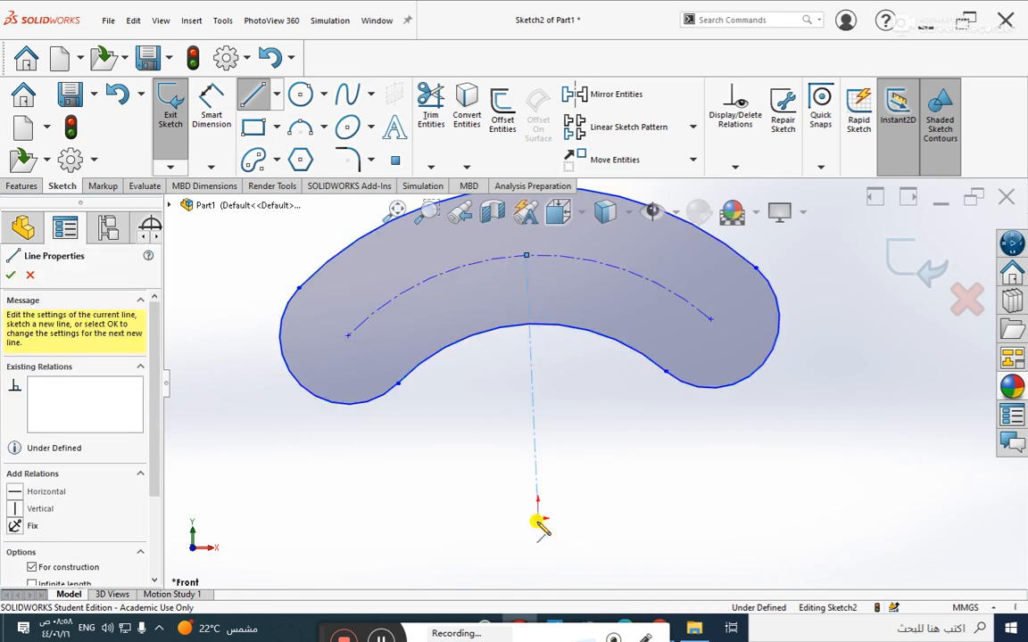
{"action": "key", "text": "Escape"}
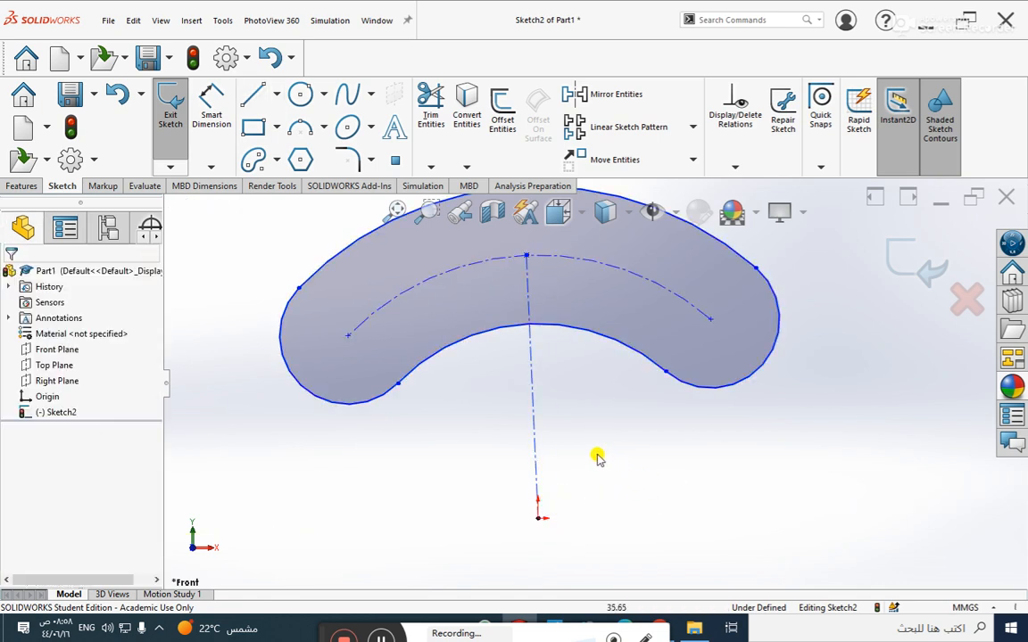
Add a vertical relation to the centerline between the slot's arc midpoint and the origin
{"action": "left_click", "coordinate": [533, 406]}
{"action": "right_click", "coordinate": [533, 385]}
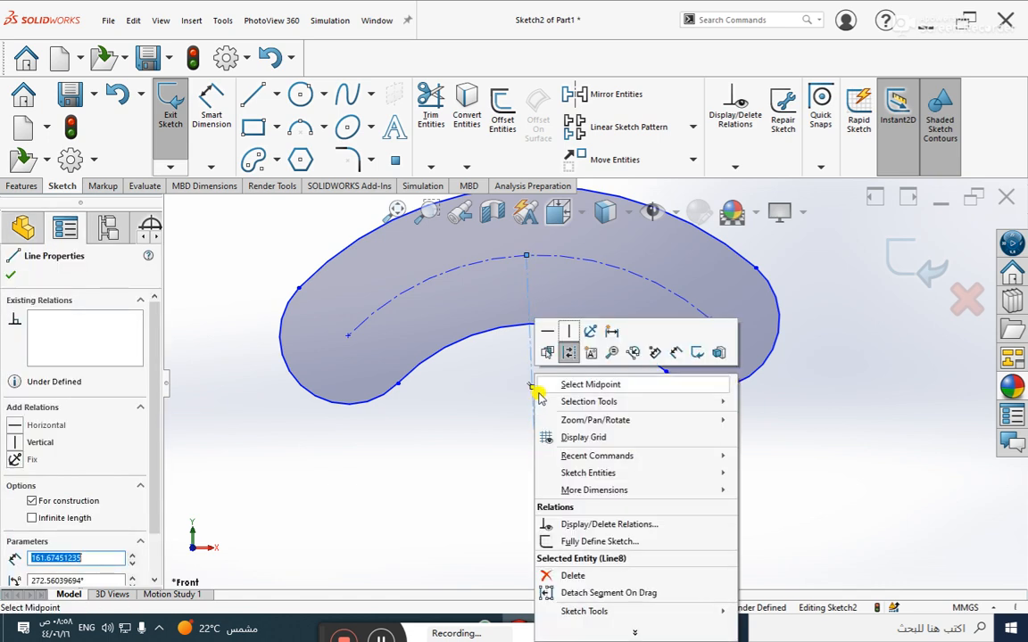
{"action": "left_click", "coordinate": [532, 376]}
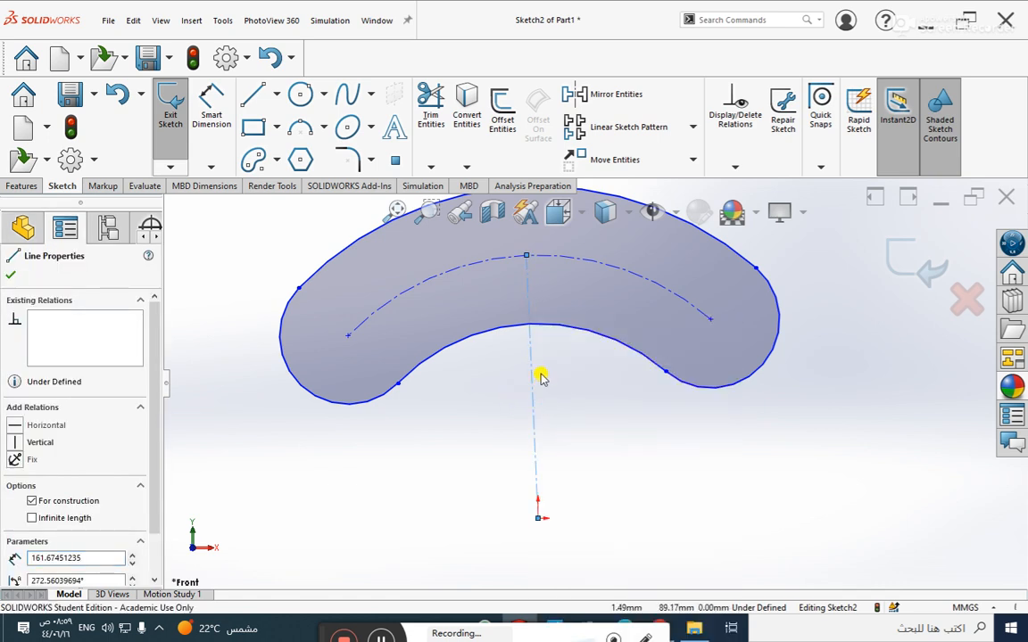
{"action": "right_click", "coordinate": [531, 365]}
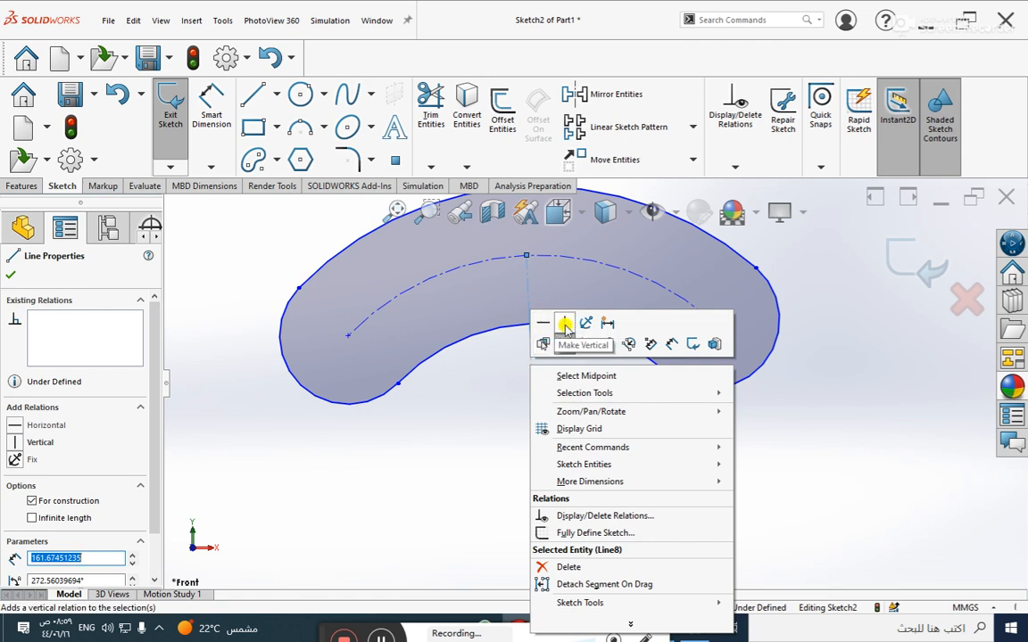
{"action": "left_click", "coordinate": [565, 325]}
{"action": "left_click", "coordinate": [458, 516]}
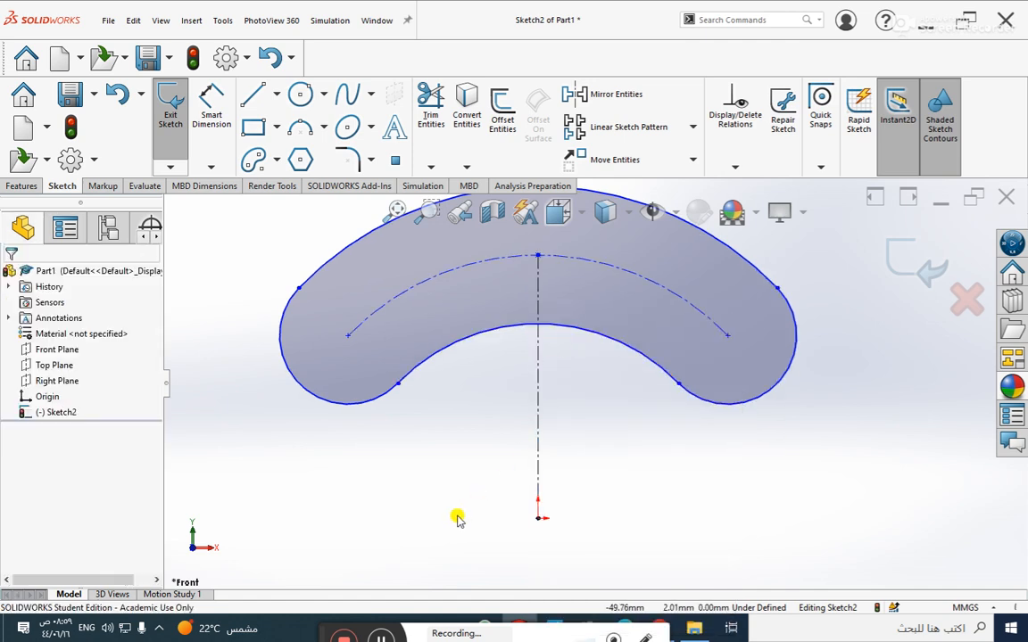
Draw a second centerline from the centre of the slot's right end arc to the origin
{"action": "left_click", "coordinate": [274, 93]}
{"action": "left_click", "coordinate": [276, 137]}
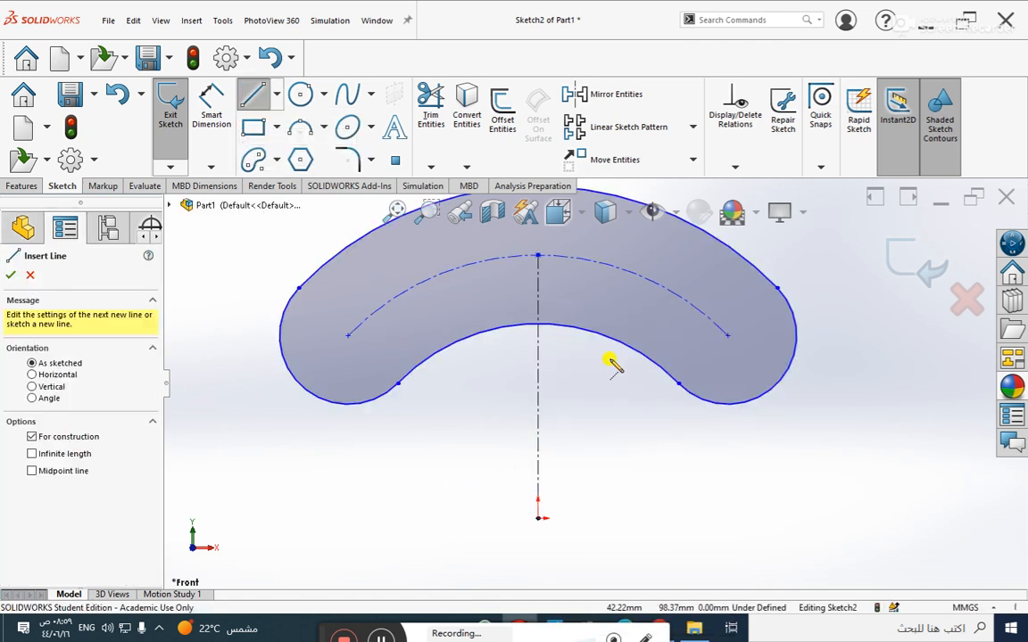
{"action": "left_click", "coordinate": [728, 337]}
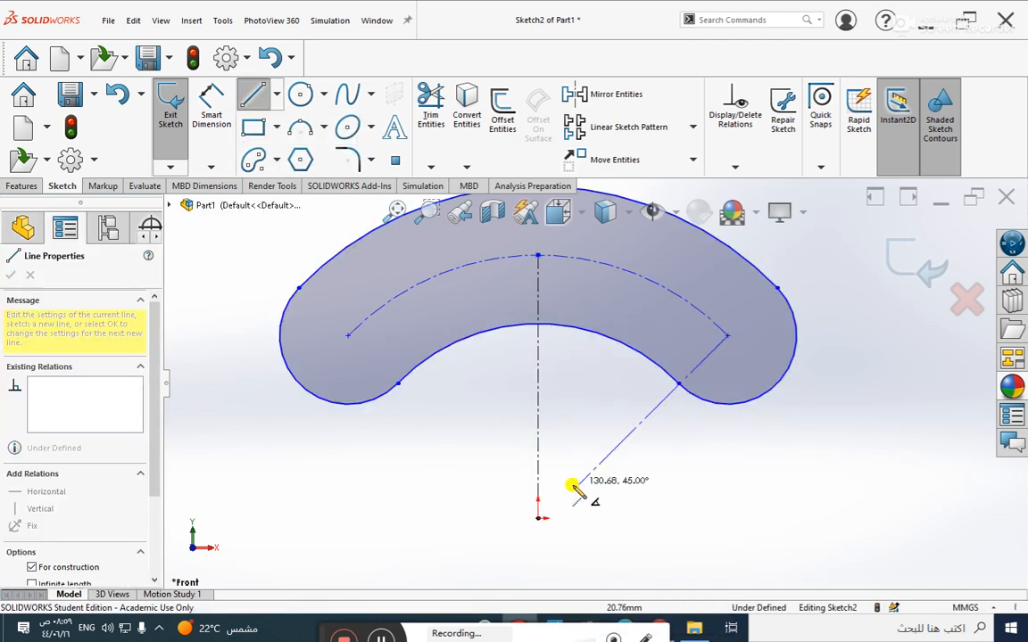
{"action": "left_click", "coordinate": [538, 517]}
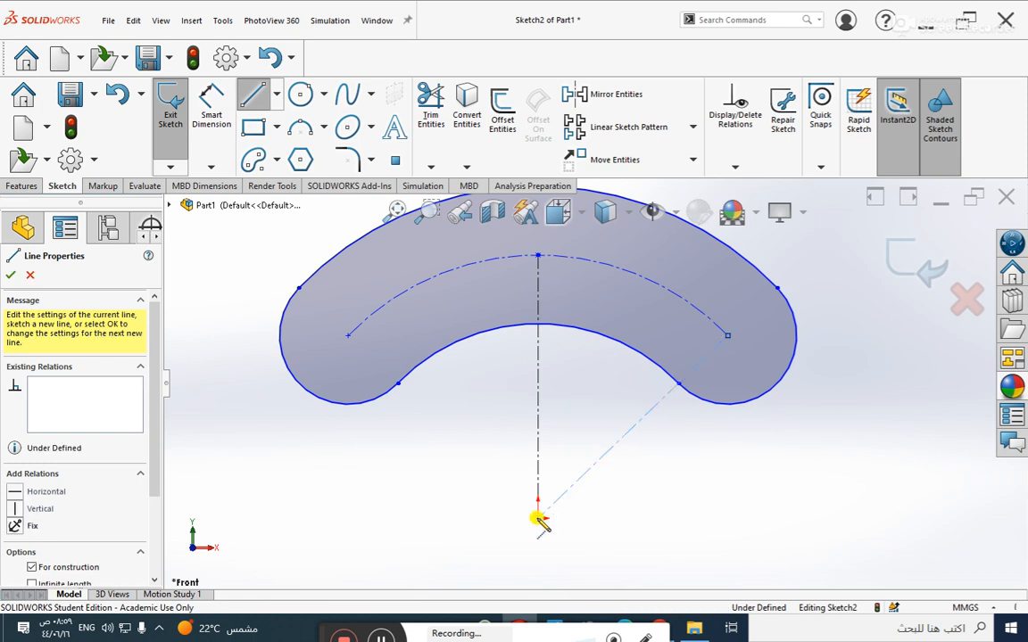
{"action": "key", "text": "Escape"}
Dimension the angle between the two centerlines and set it to 45°
{"action": "left_click", "coordinate": [211, 106]}
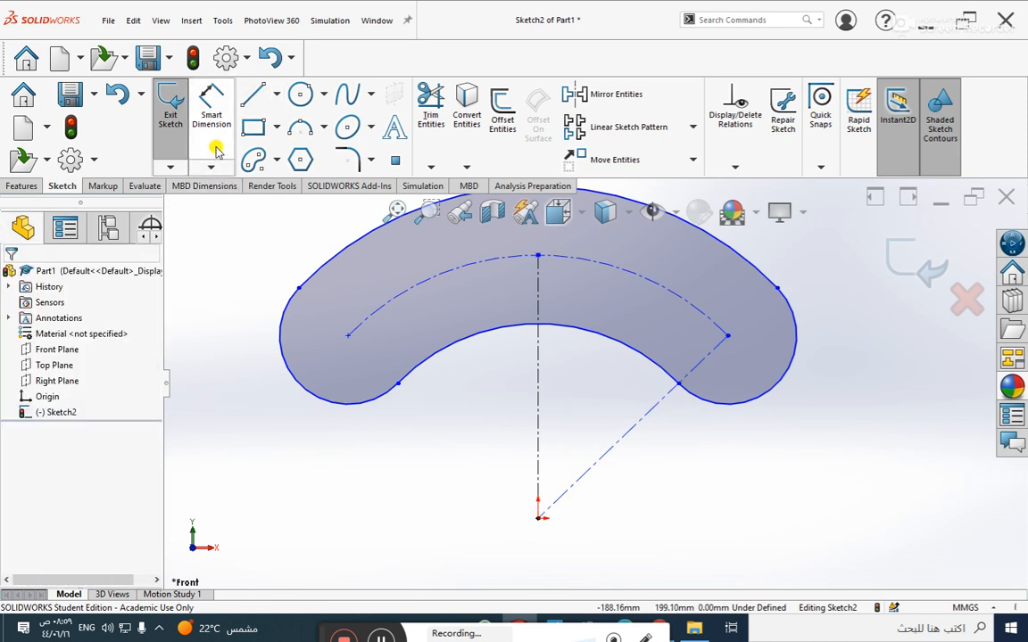
{"action": "left_click", "coordinate": [631, 431]}
{"action": "left_click", "coordinate": [538, 396]}
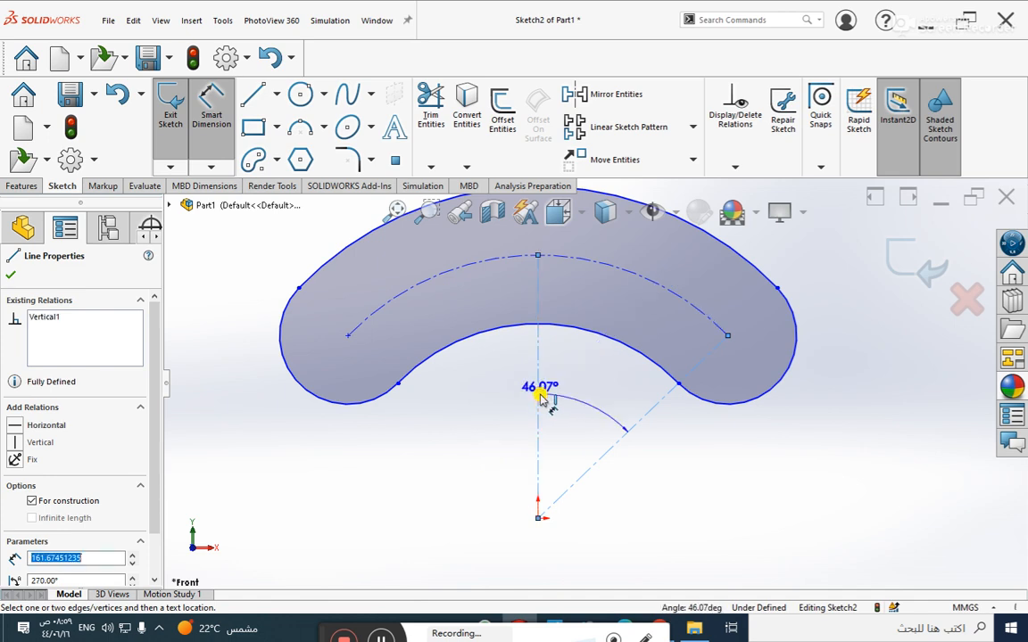
{"action": "left_click", "coordinate": [587, 413]}
{"action": "key", "text": "Return"}
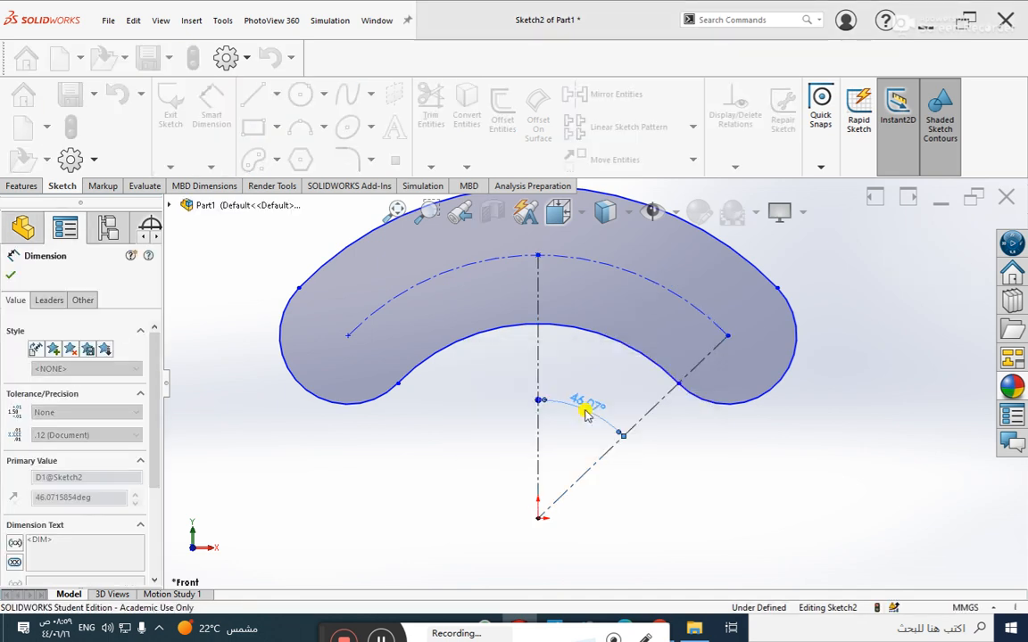
Dimension the radius of the arc slot's right end and set it to 40 mm
{"action": "left_click", "coordinate": [793, 345]}
{"action": "left_click", "coordinate": [867, 362]}
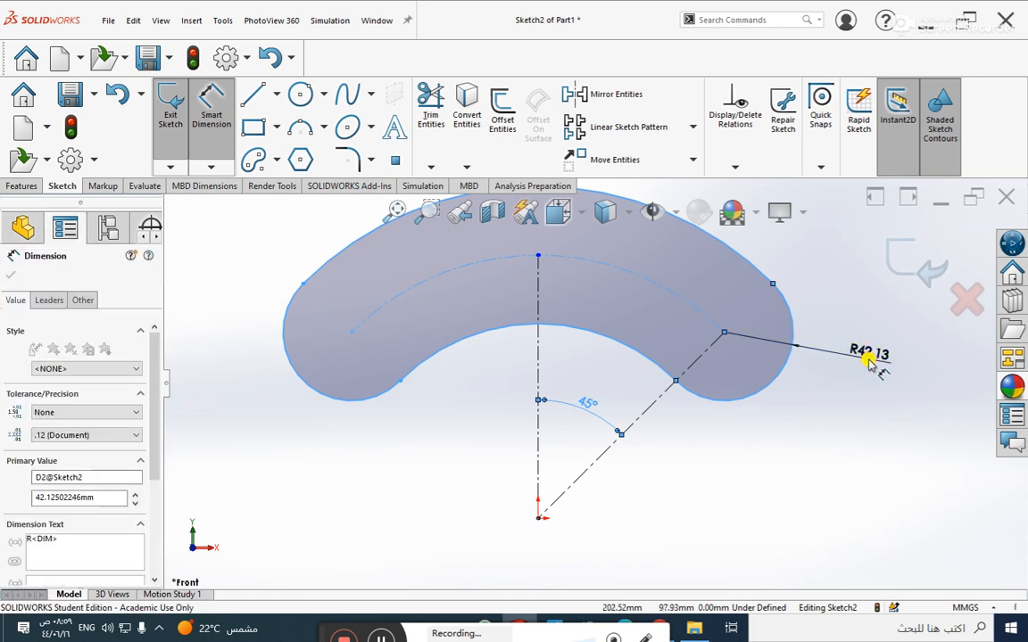
{"action": "type", "text": "4"}
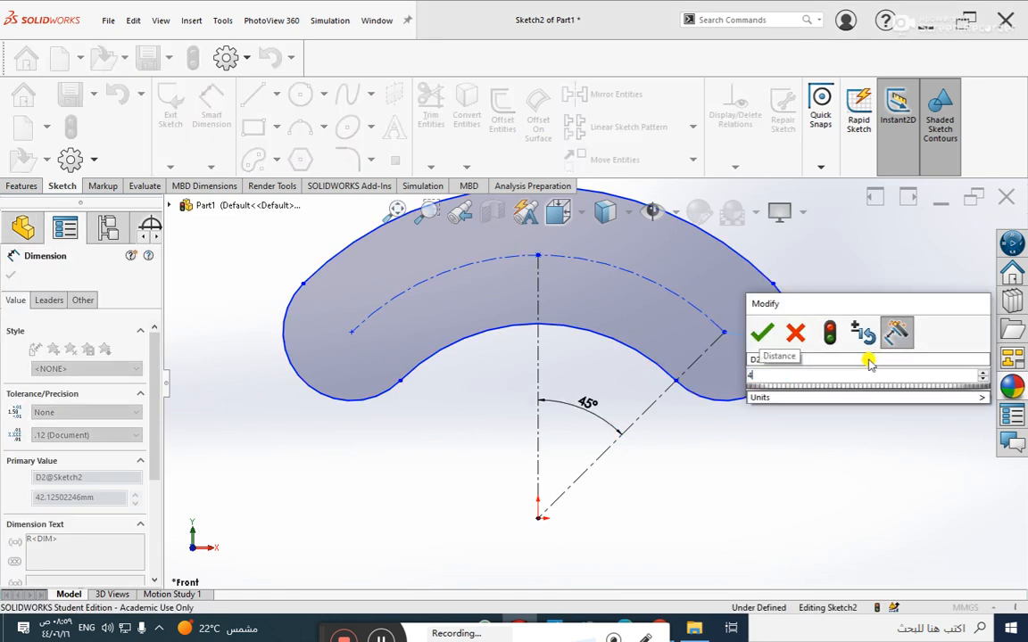
{"action": "type", "text": "0"}
{"action": "key", "text": "Return"}
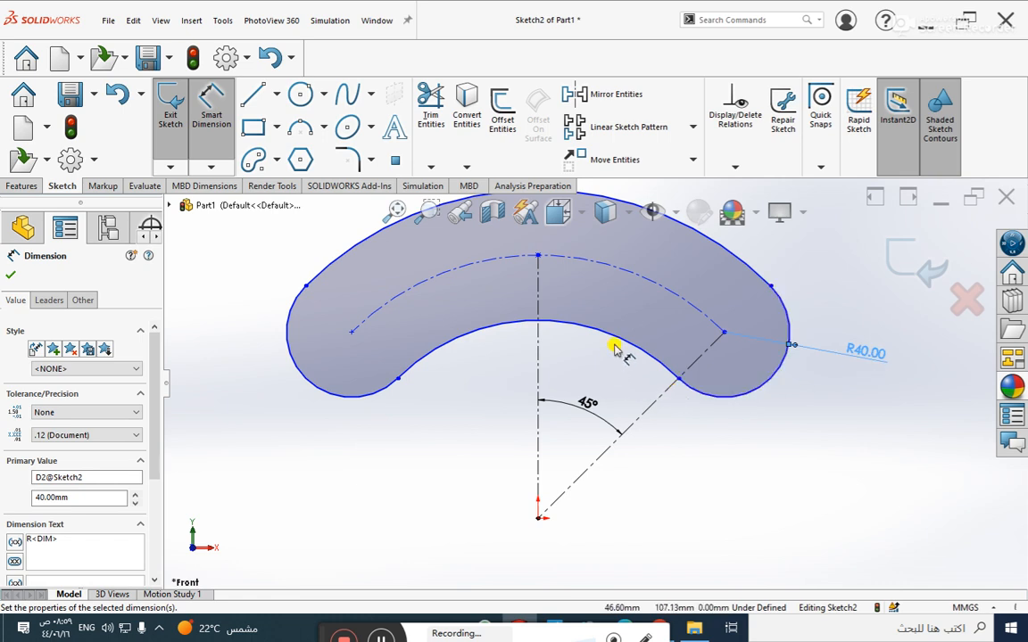
{"action": "key", "text": "Escape"}
Dimension the vertical centerline's length on its left side and set it to 155 mm
{"action": "left_click", "coordinate": [766, 295]}
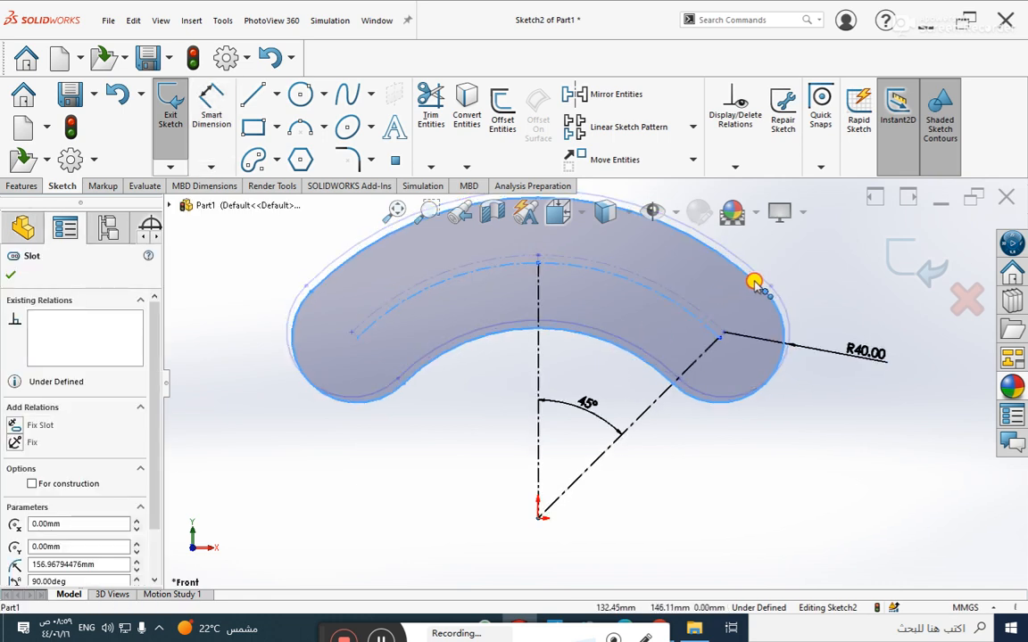
{"action": "key", "text": "Escape"}
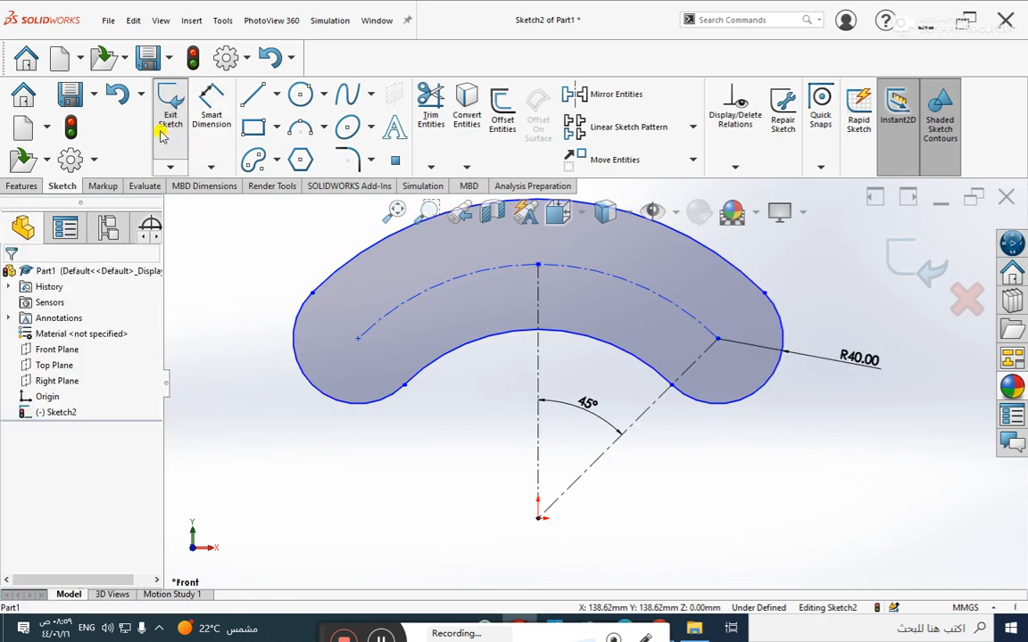
{"action": "left_click", "coordinate": [212, 106]}
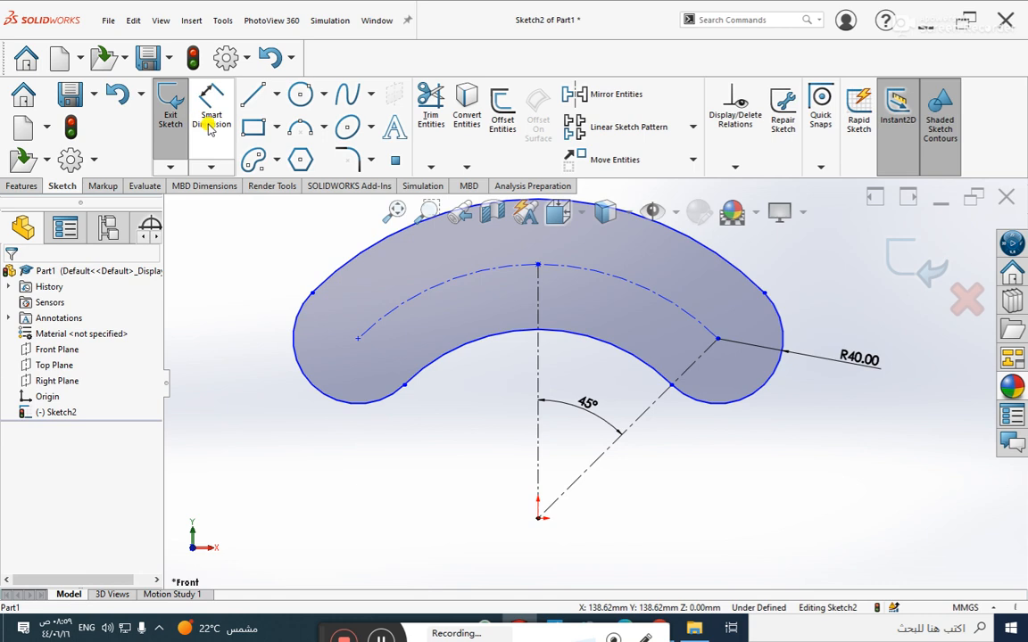
{"action": "left_click", "coordinate": [540, 301]}
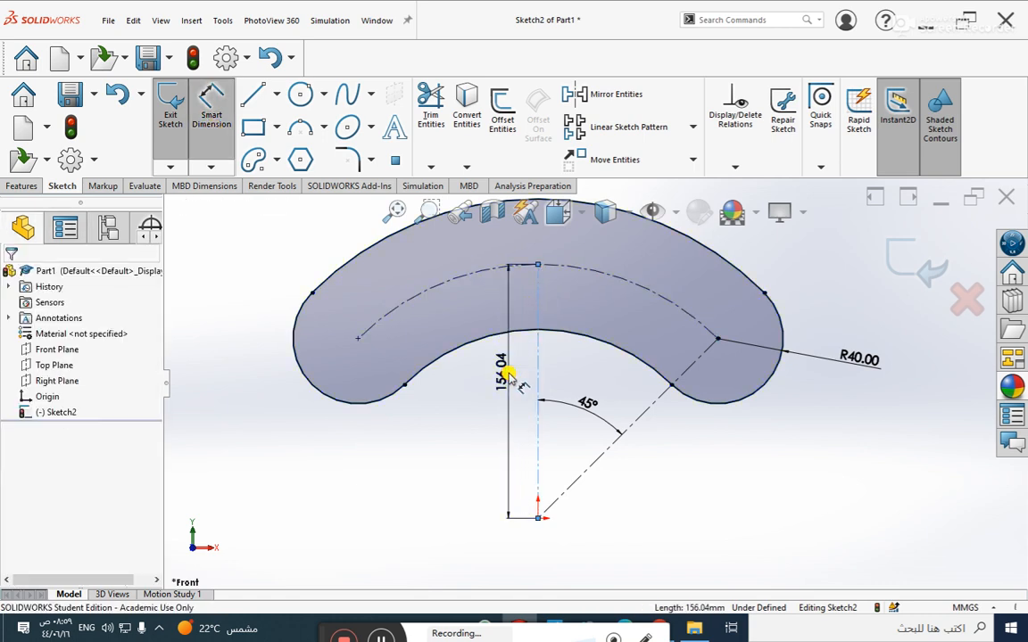
{"action": "left_click", "coordinate": [508, 375]}
{"action": "type", "text": "50"}
{"action": "key", "text": "Return"}
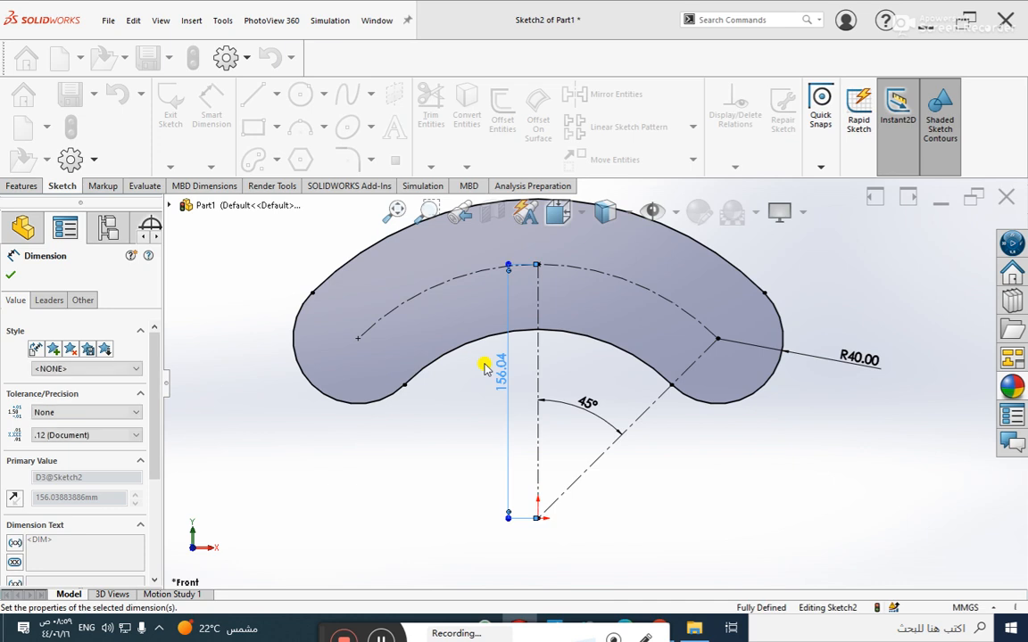
{"action": "scroll", "coordinate": [597, 347], "scroll_direction": "up", "scroll_amount": 3}
{"action": "key", "text": "Escape"}
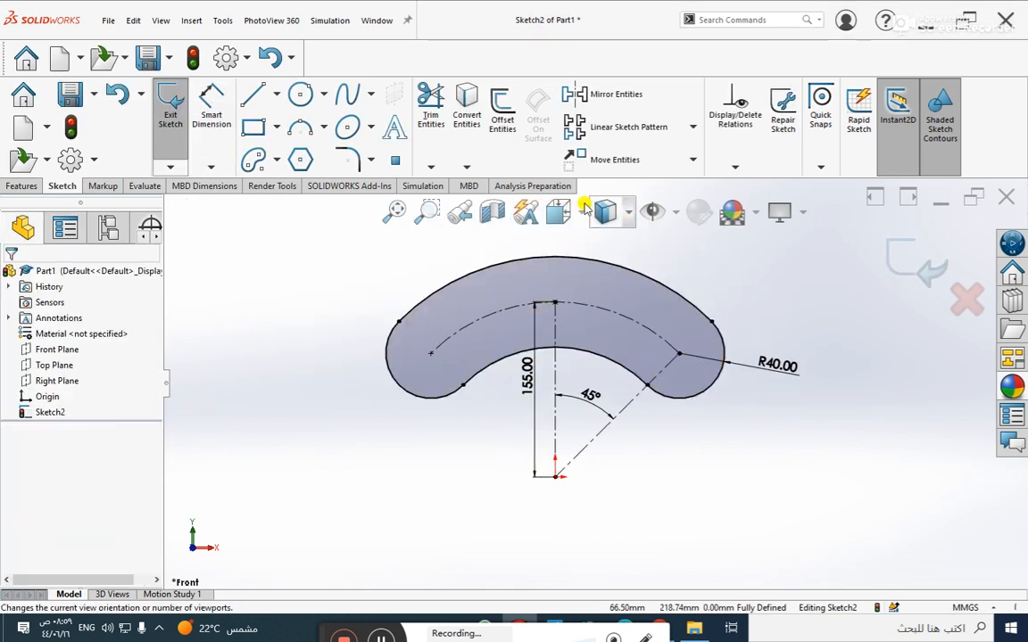
{"action": "scroll", "coordinate": [625, 301], "scroll_direction": "down", "scroll_amount": 2}
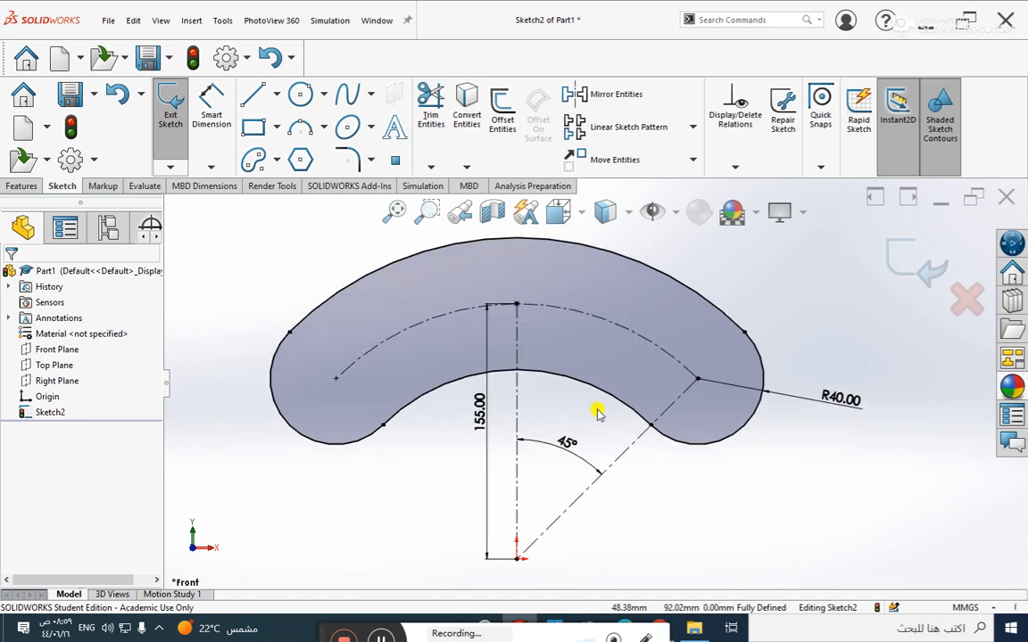
{"action": "scroll", "coordinate": [602, 442], "scroll_direction": "up", "scroll_amount": 2}
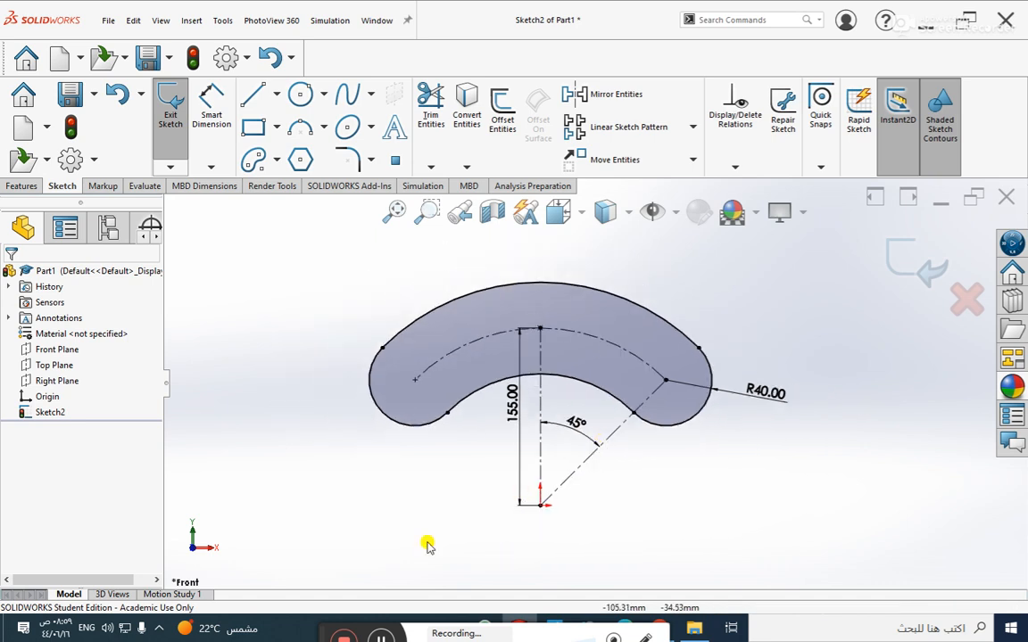
{"action": "left_click_drag", "start_coordinate": [319, 629], "coordinate": [328, 595]}
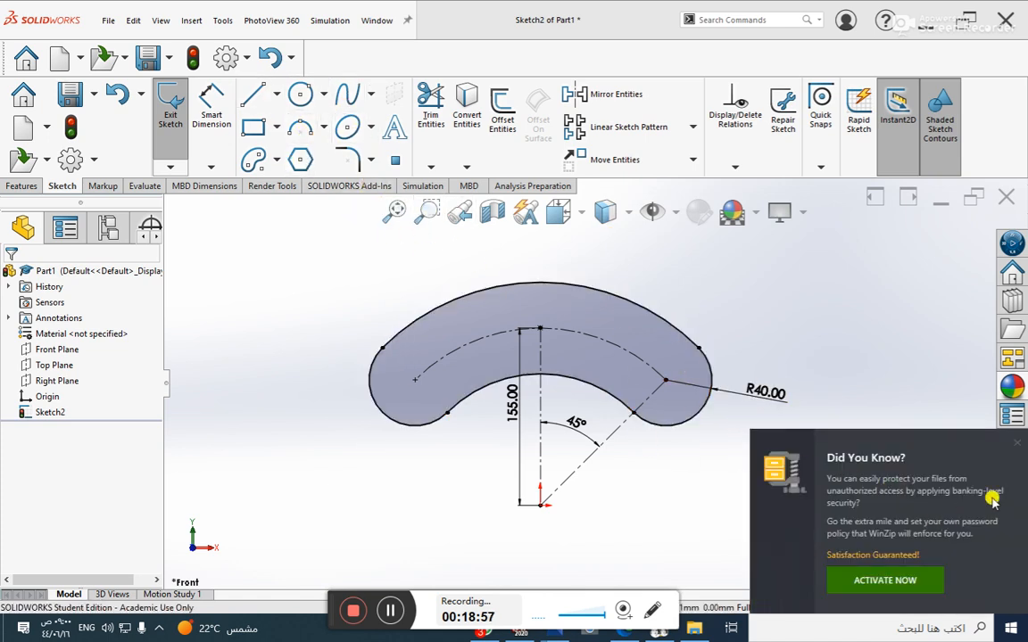
{"action": "left_click", "coordinate": [1014, 446]}
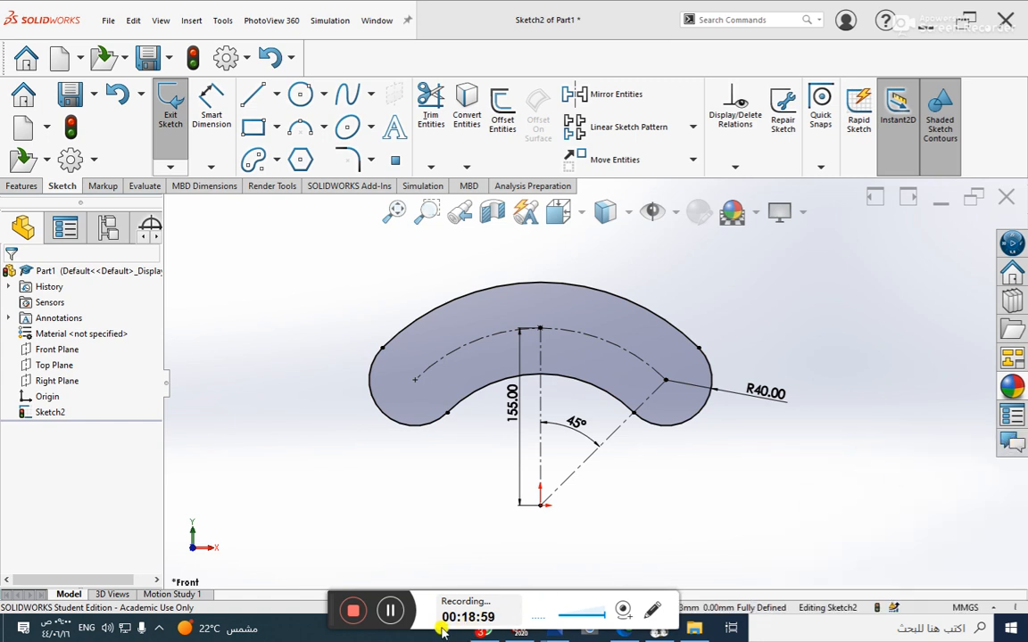